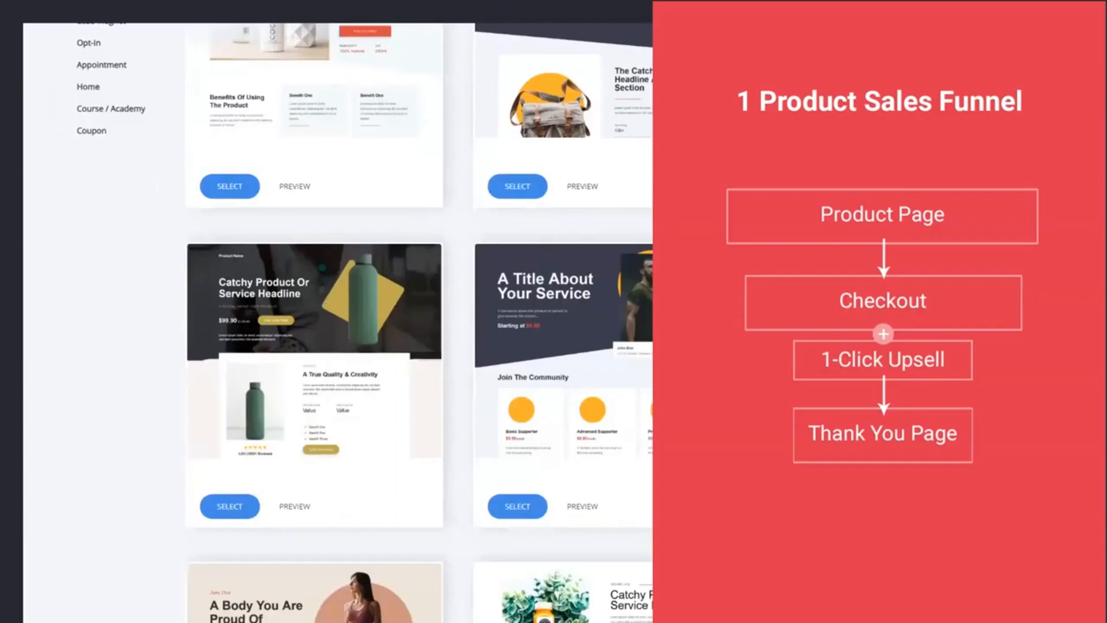
- Create a funnel titled 1 from the first Sales / Product template, with the cosmetic bottle and plant, and dismiss the introduction video
scroll(338, 323, "up", 4)
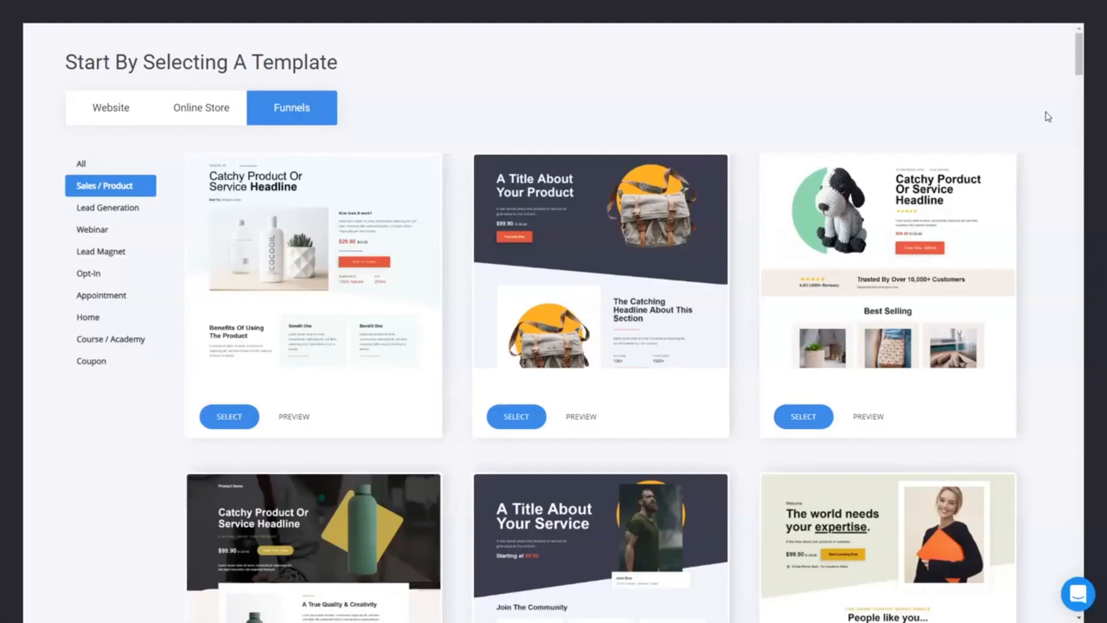
scroll(1048, 117, "down", 8)
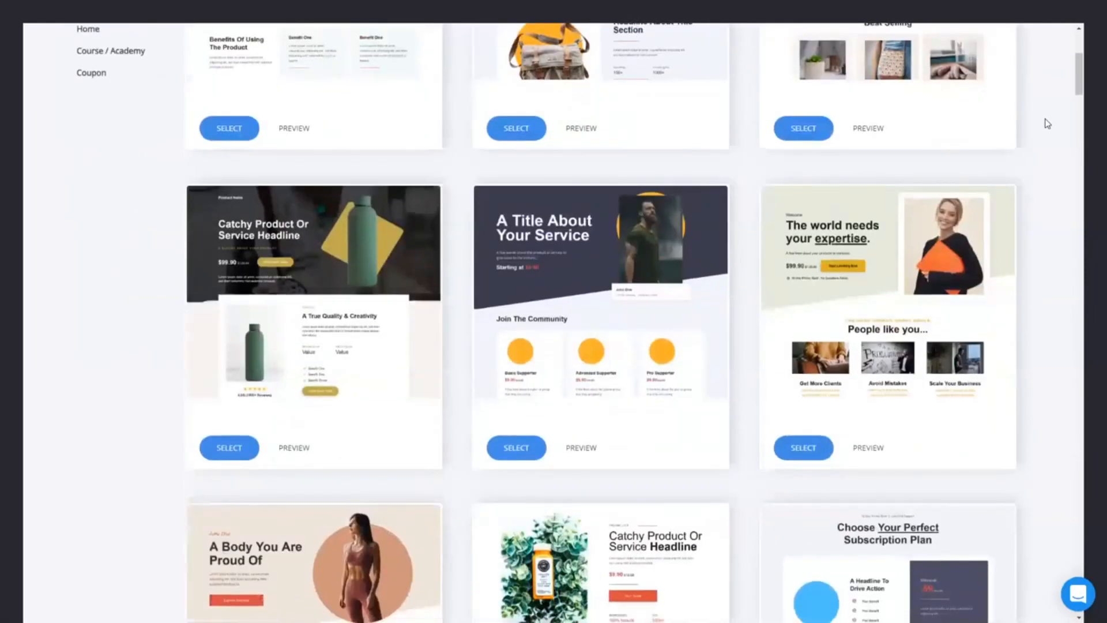
scroll(1077, 113, "down", 3)
scroll(1077, 114, "up", 12)
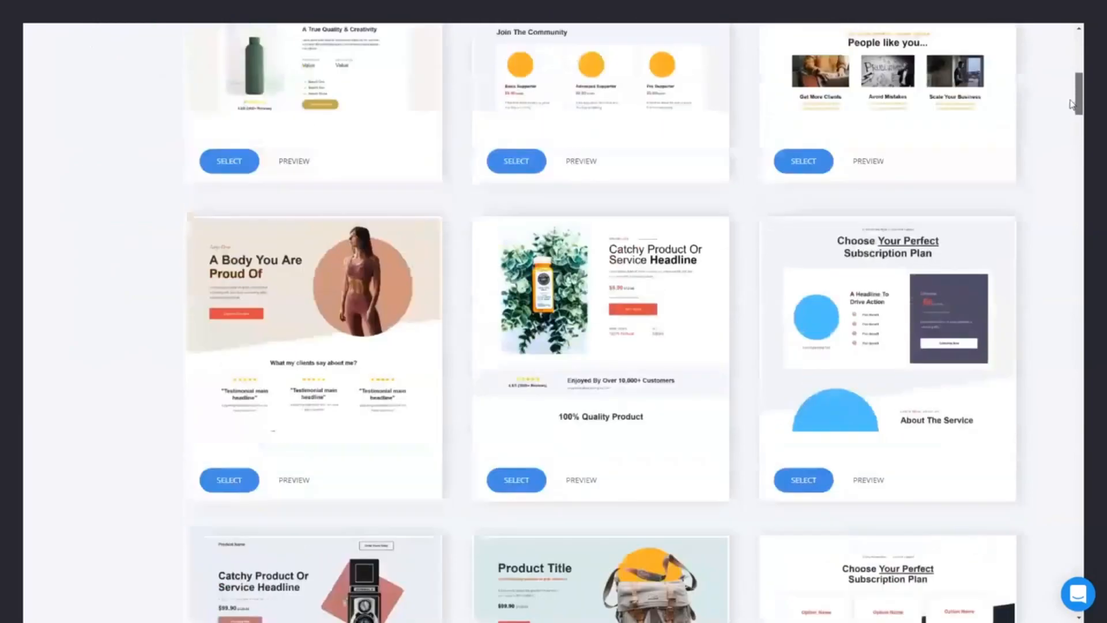
left_click(363, 212)
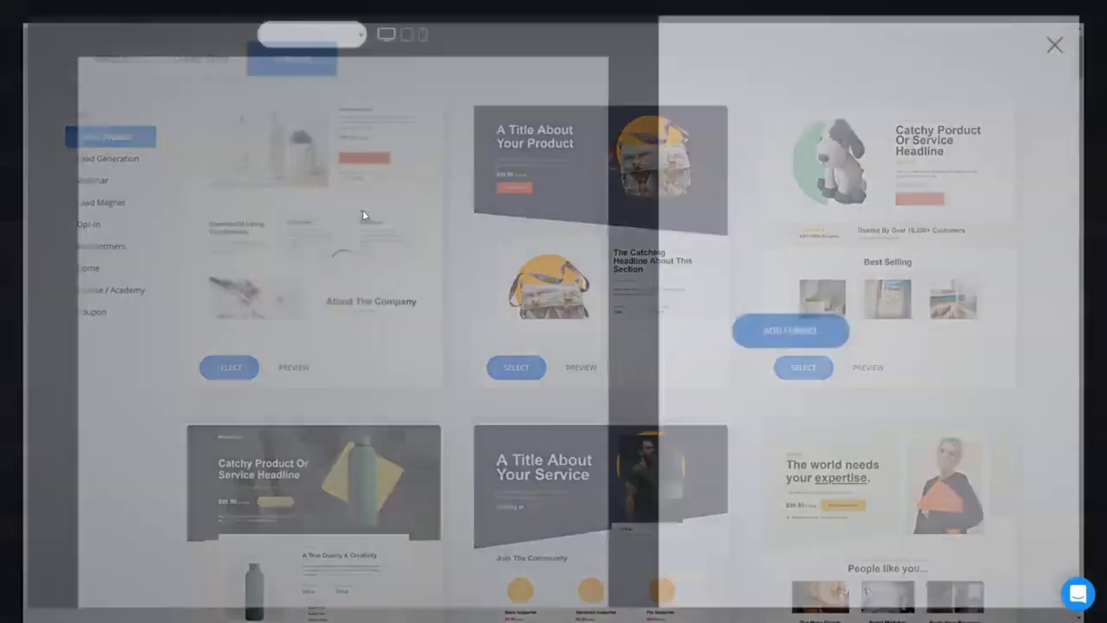
left_click(825, 333)
type("1")
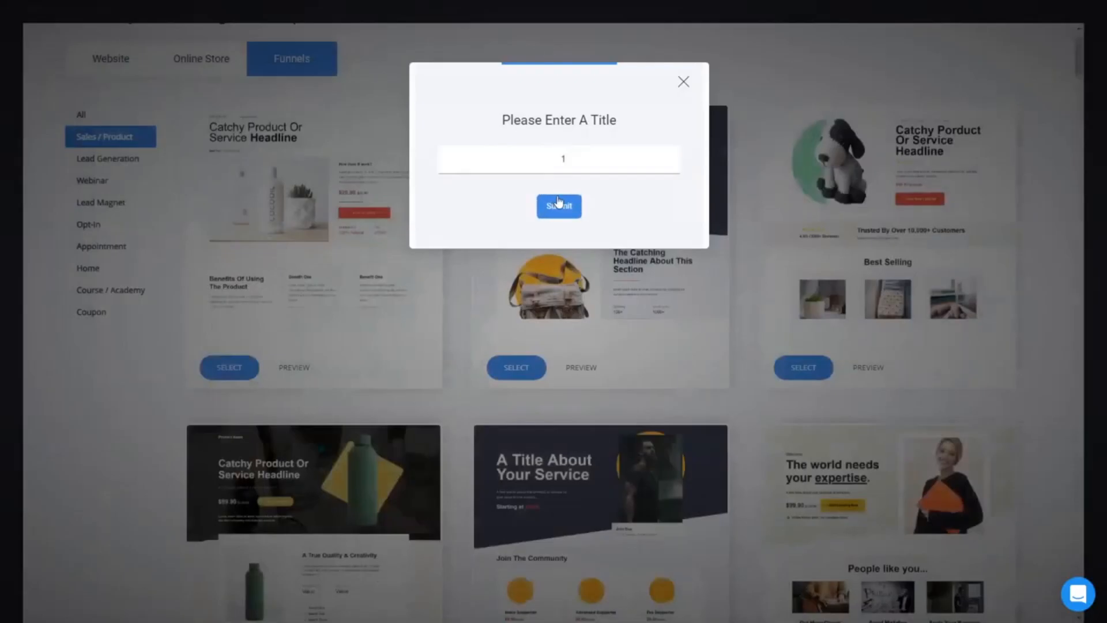
left_click(559, 203)
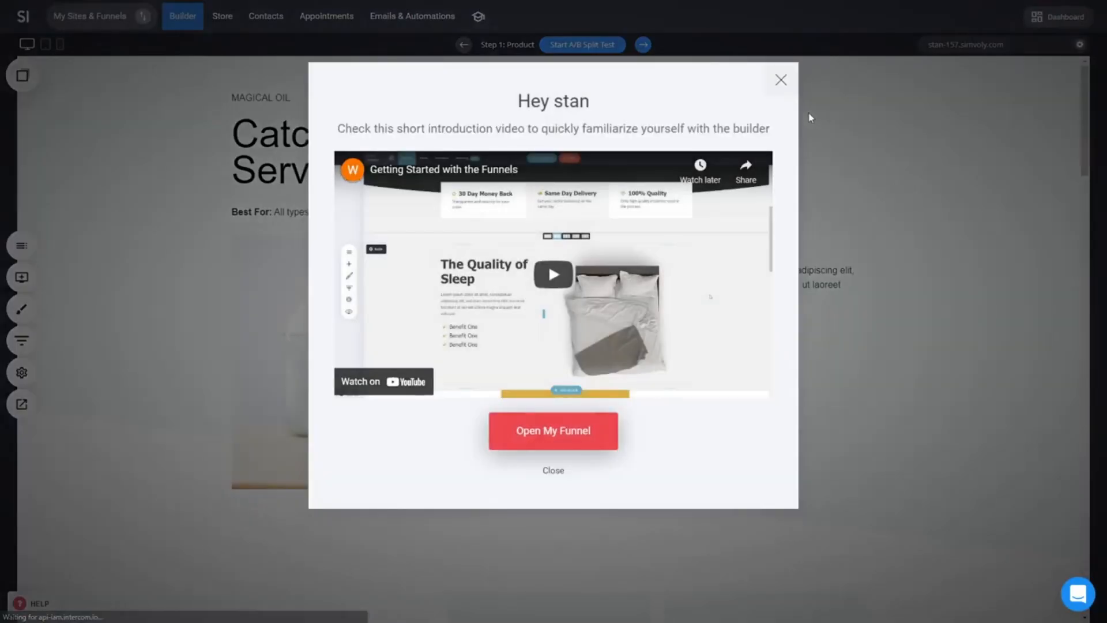
left_click(783, 81)
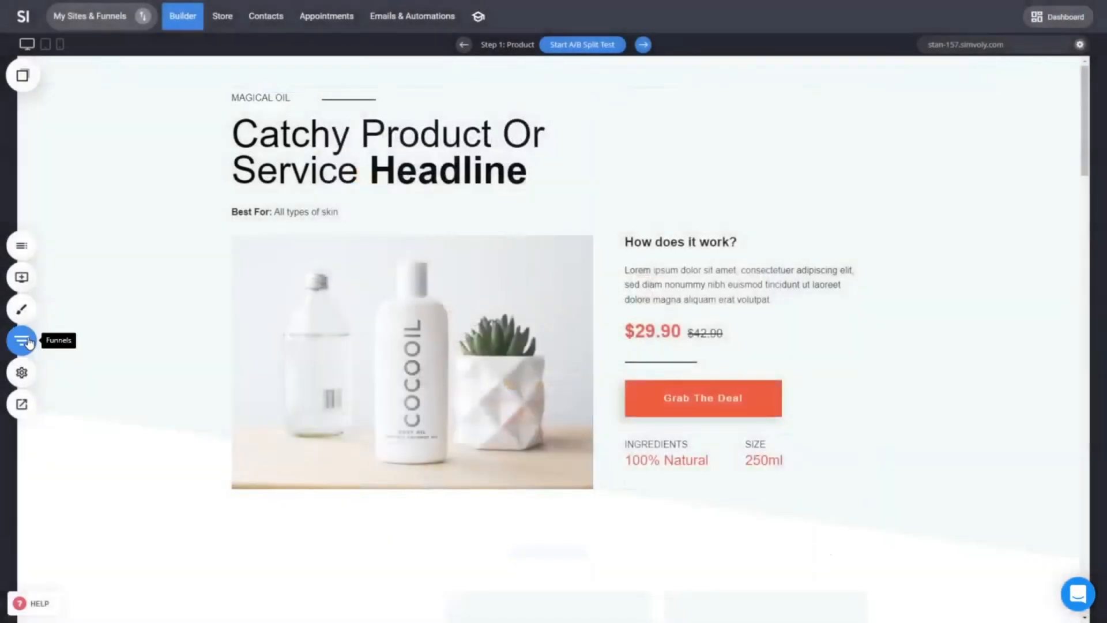
- Review the funnel's list of steps and return to the product page
left_click(28, 341)
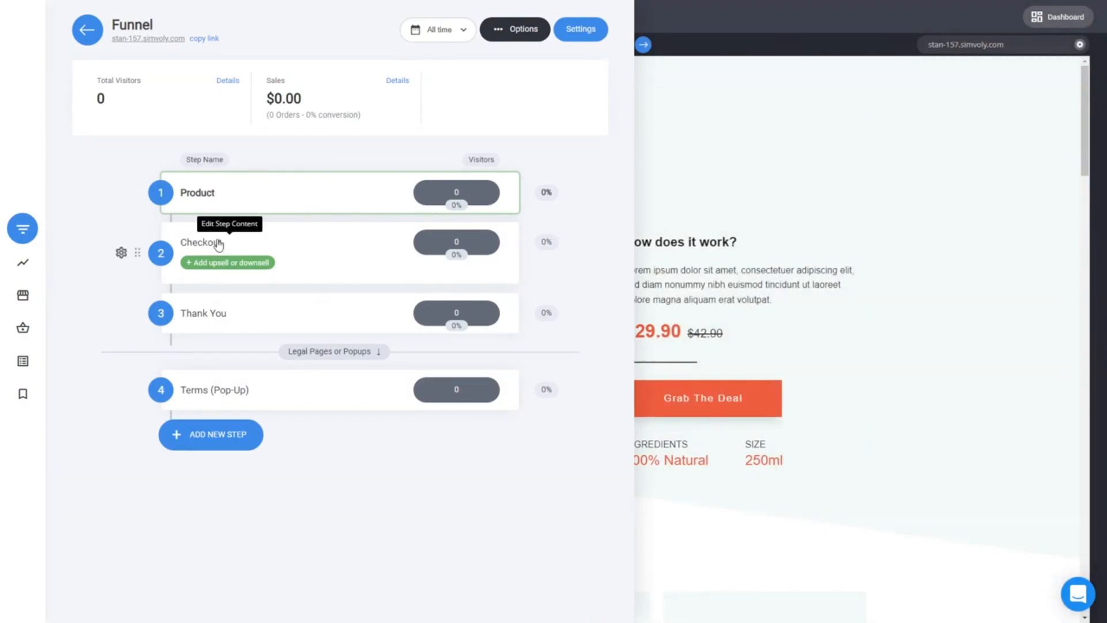
left_click(817, 285)
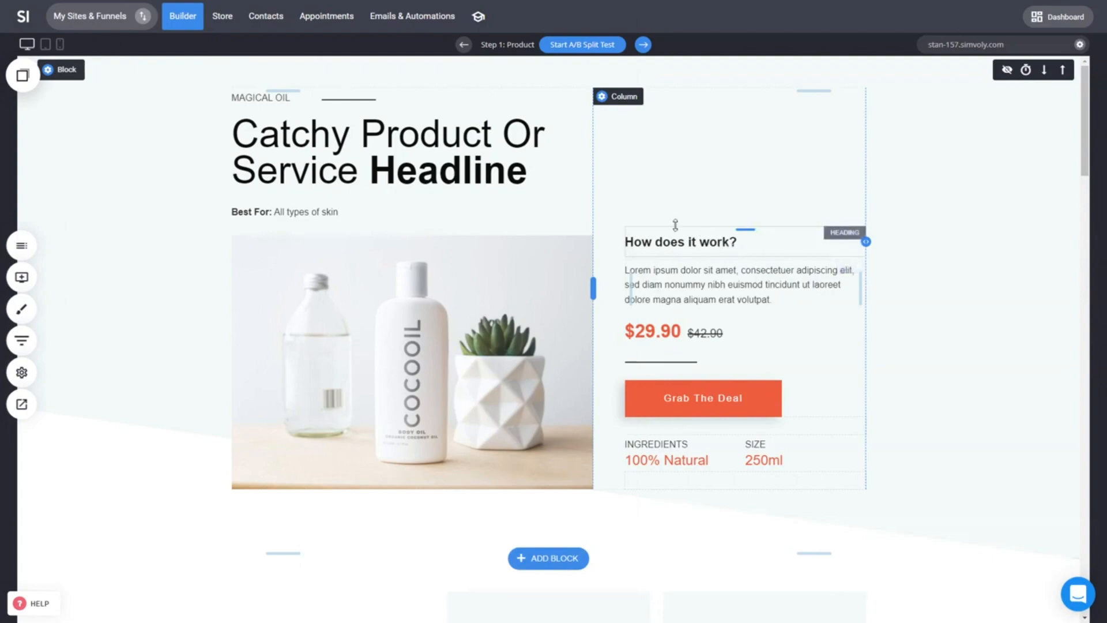
- Widen the column holding the headline and product image in the first block slightly
left_click_drag(593, 202, 618, 151)
left_click(423, 140)
left_click(424, 140)
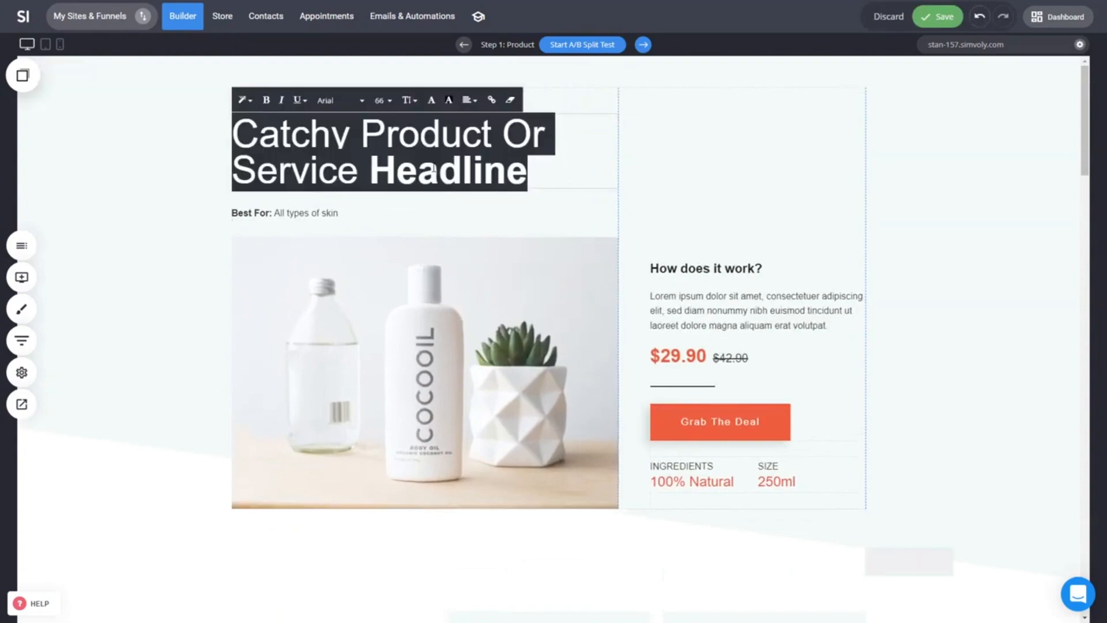
left_click(909, 273)
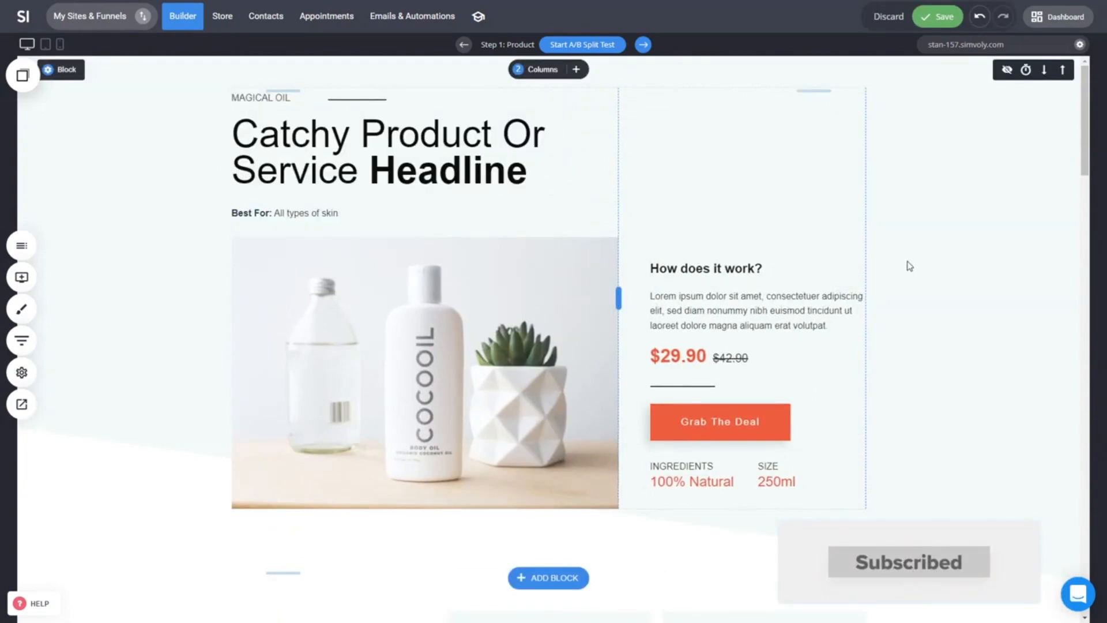
- Replace the bottle photo under the headline with the uploaded "Get More Leads" book image, file 1 from the book folder
mouse_move(468, 294)
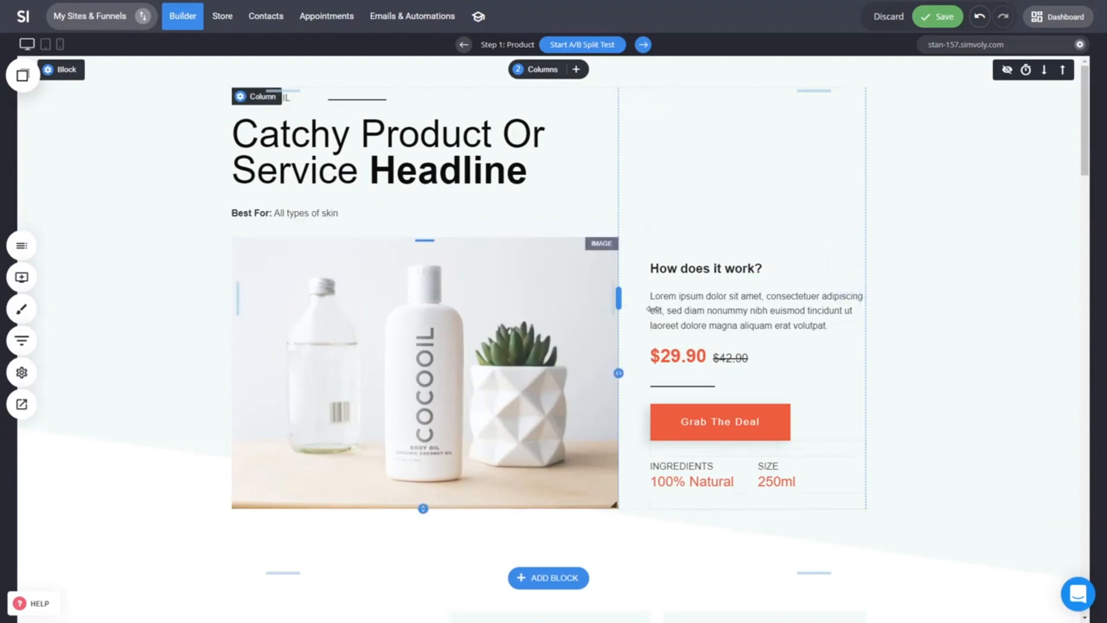
left_click(406, 334)
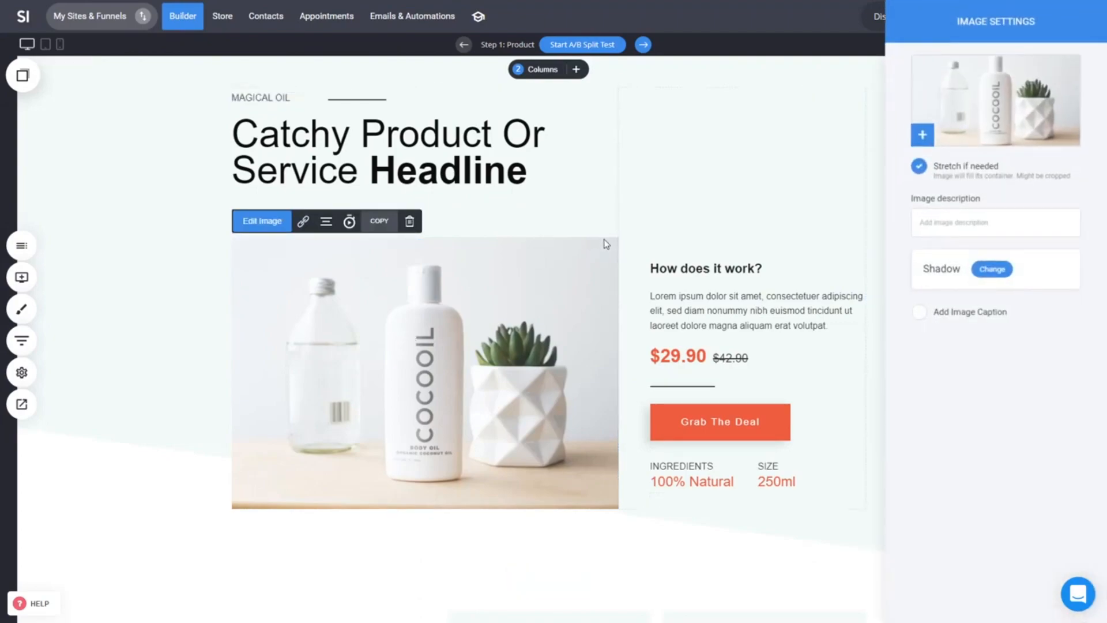
left_click(980, 125)
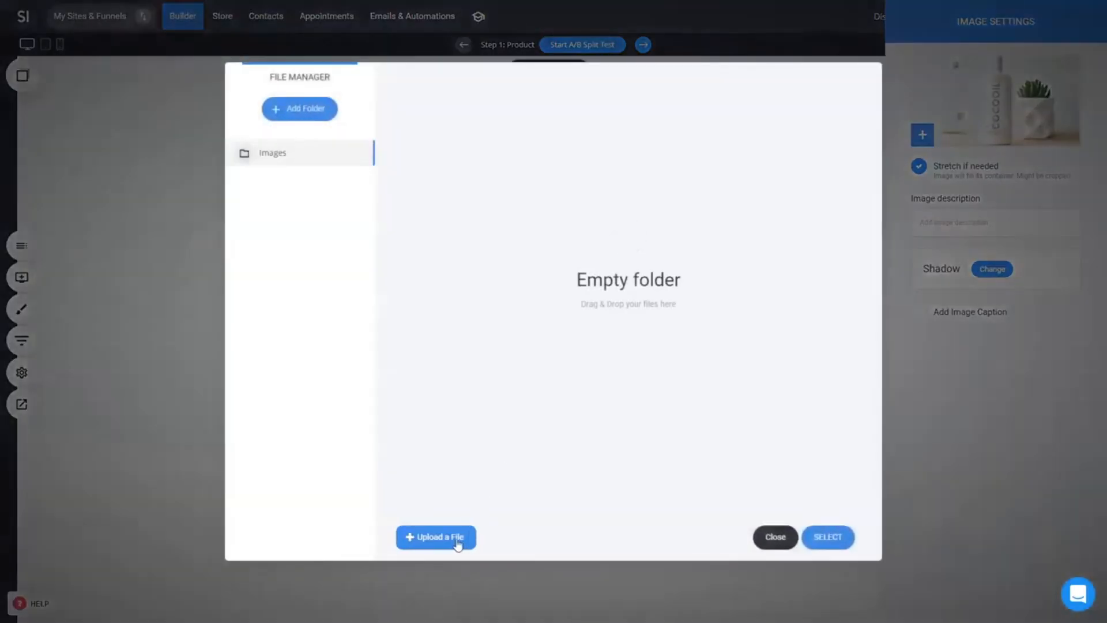
left_click(458, 538)
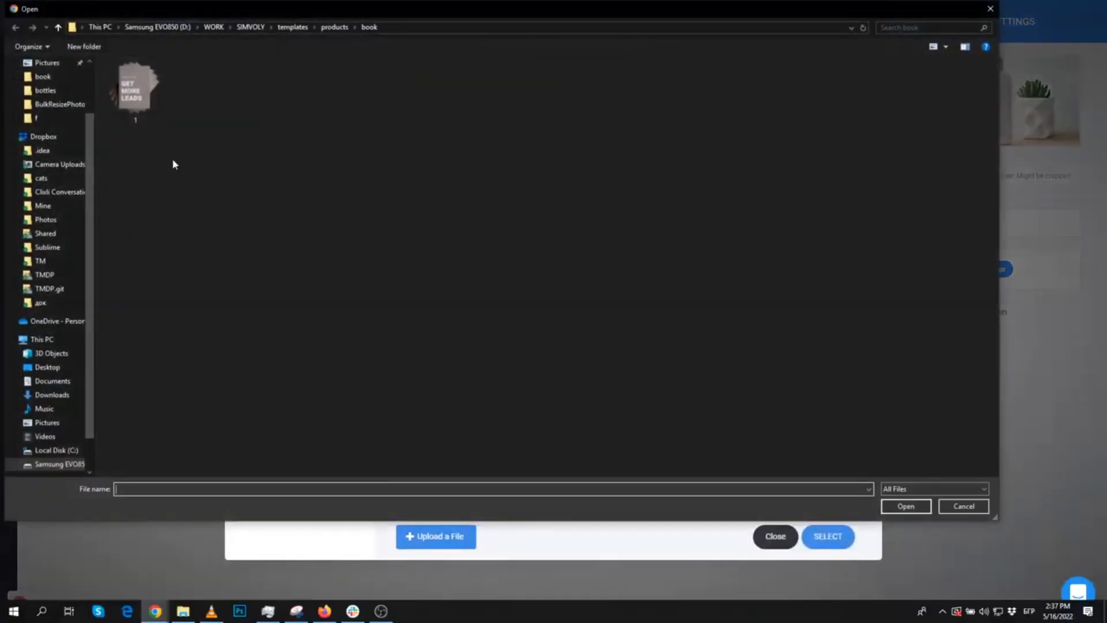
double_click(135, 87)
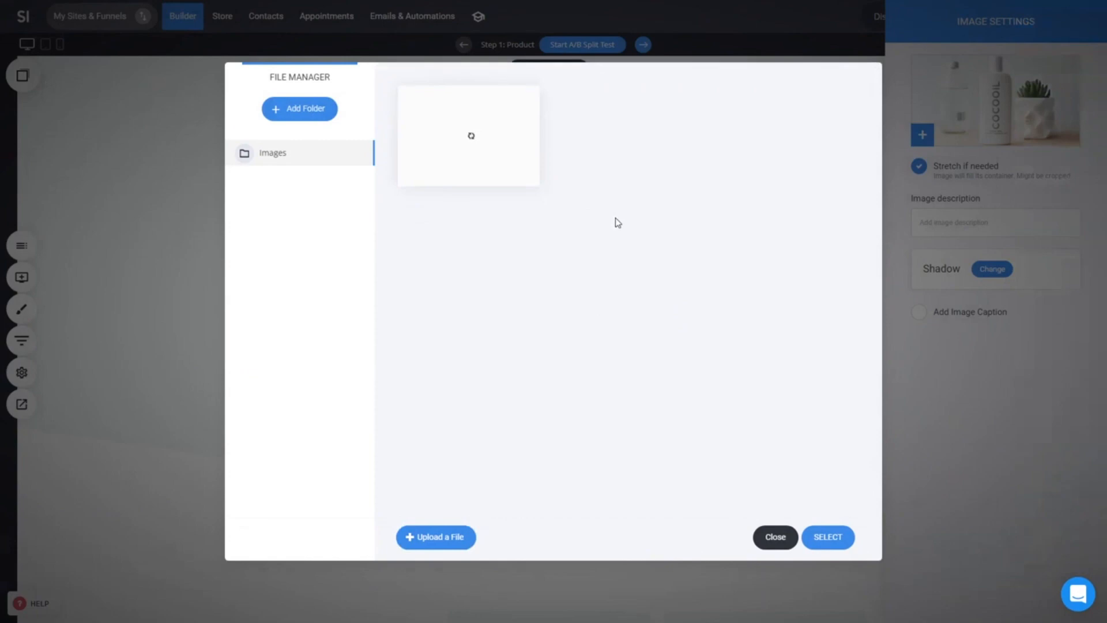
mouse_move(477, 151)
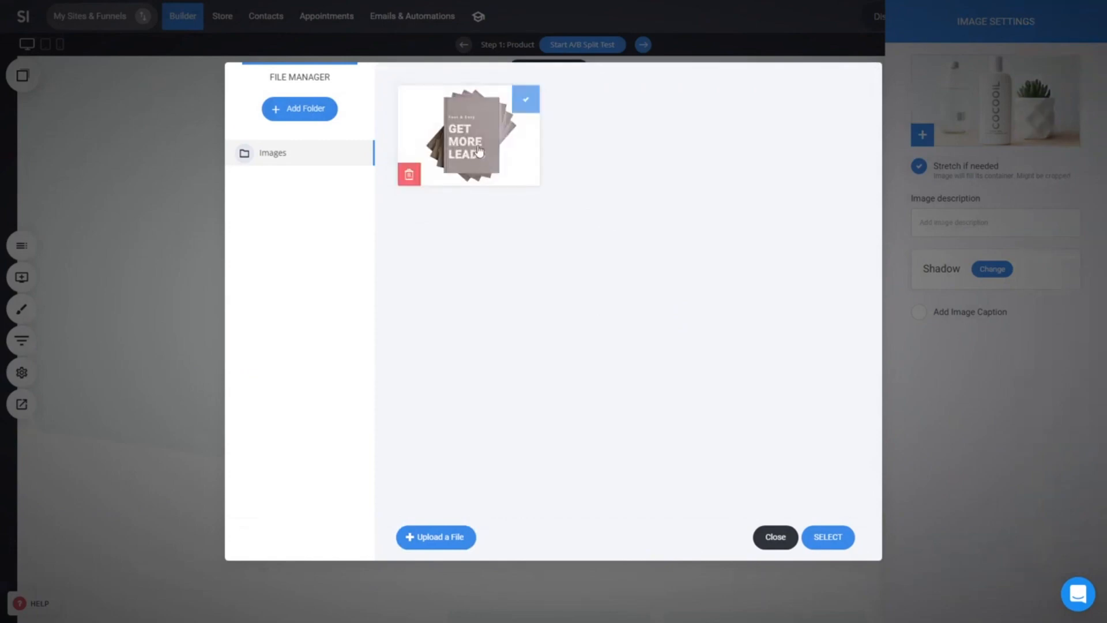
double_click(478, 151)
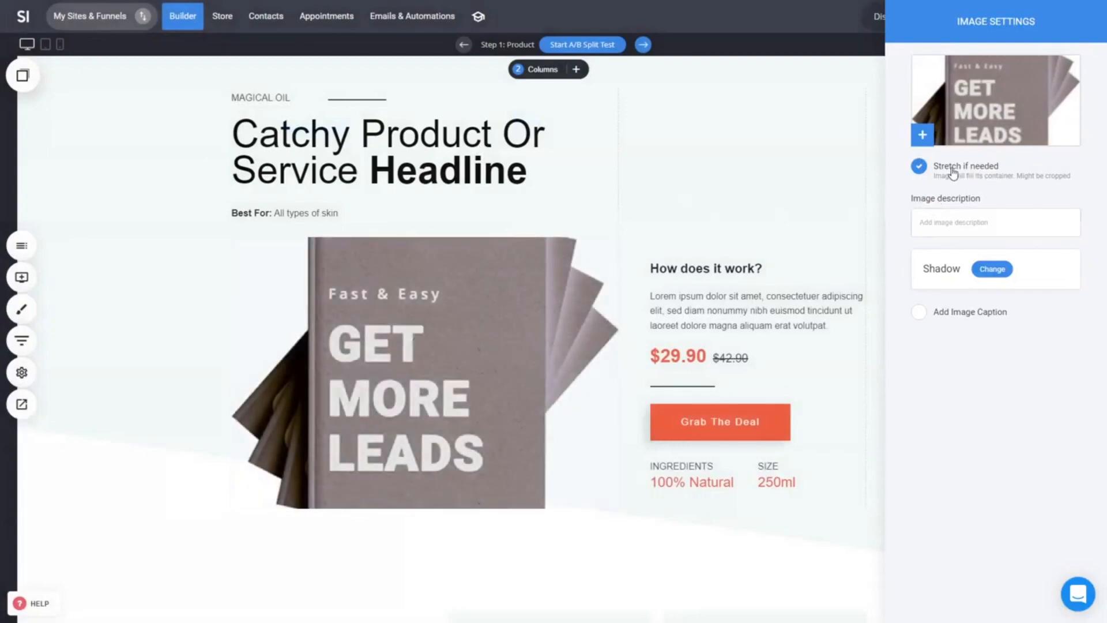
- Turn off "Stretch if needed" for the main book image and reduce the image area's height slightly
left_click(952, 171)
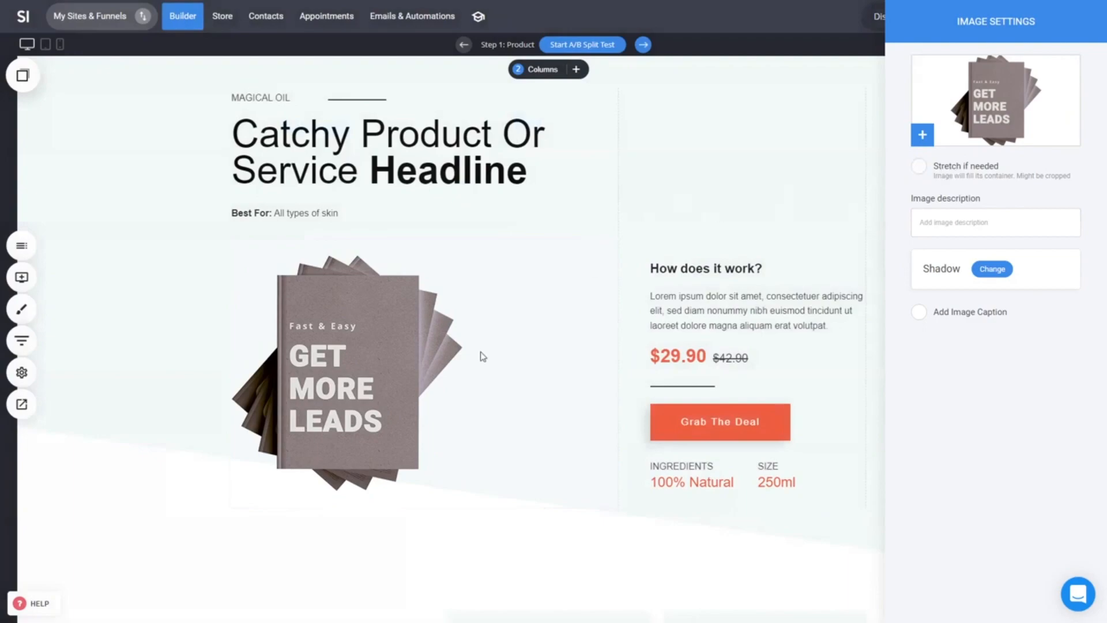
left_click(483, 356)
mouse_move(423, 508)
left_mouse_down()
mouse_move(425, 456)
mouse_move(424, 489)
left_mouse_up()
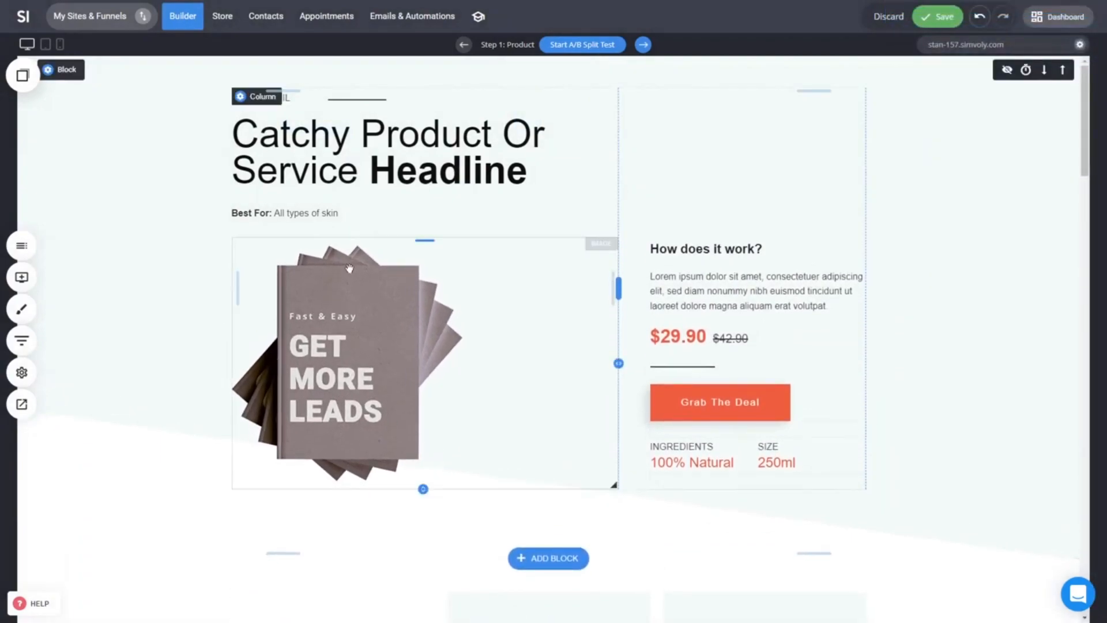
- Replace the main headline with "My first book title goes here", including the quotation marks
left_click(425, 144)
left_click(425, 144)
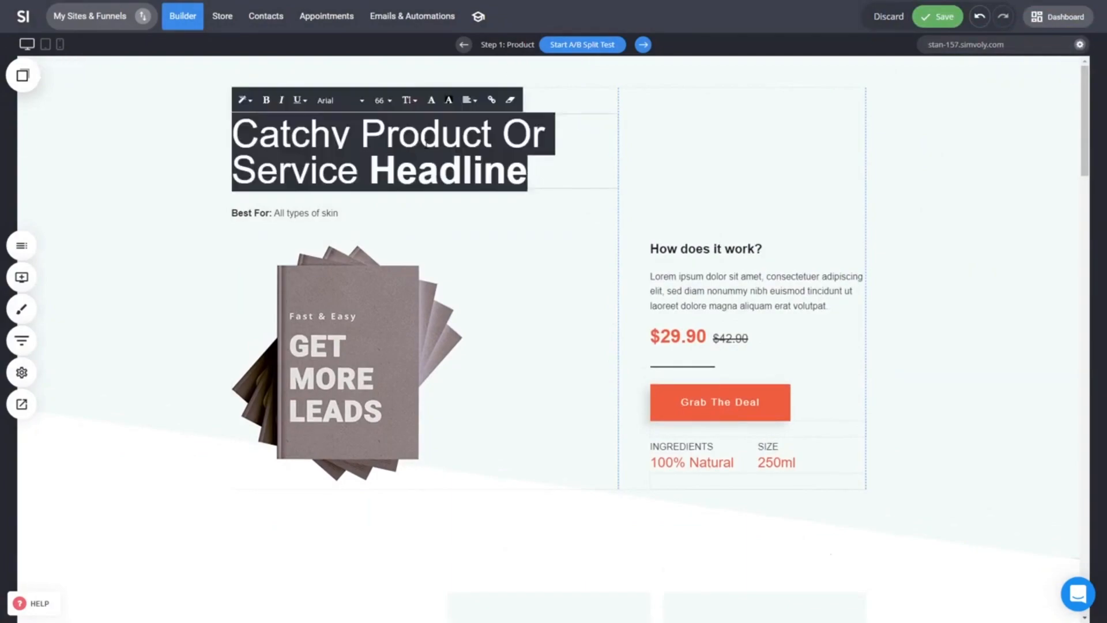
type("\"Мъ")
key("BackSpace")
key("BackSpace")
type("My first b")
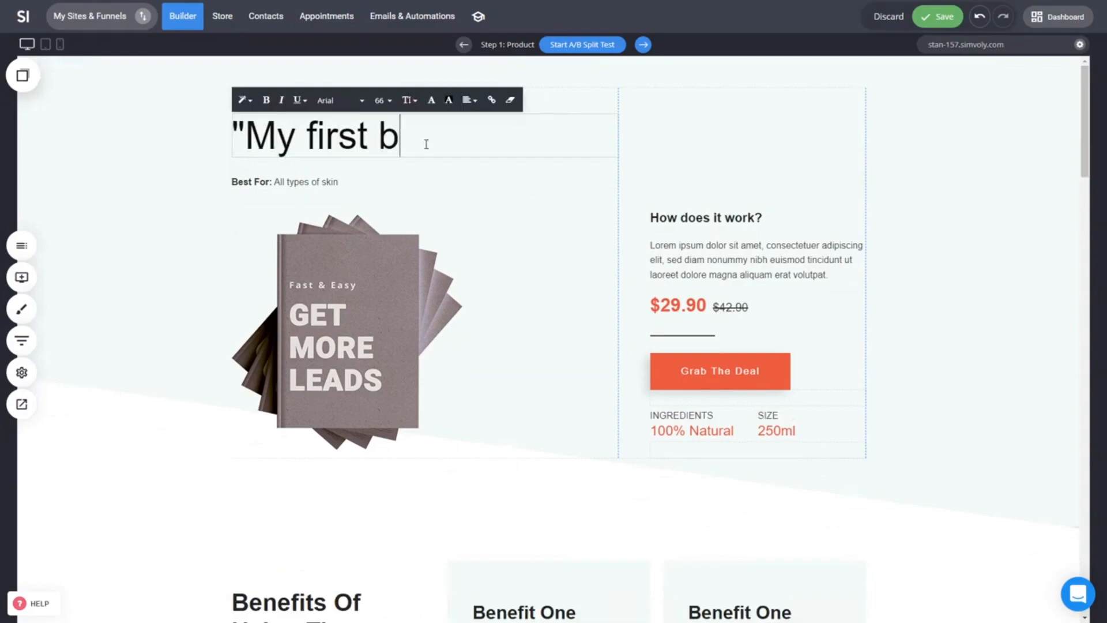
type("ook title goes here")
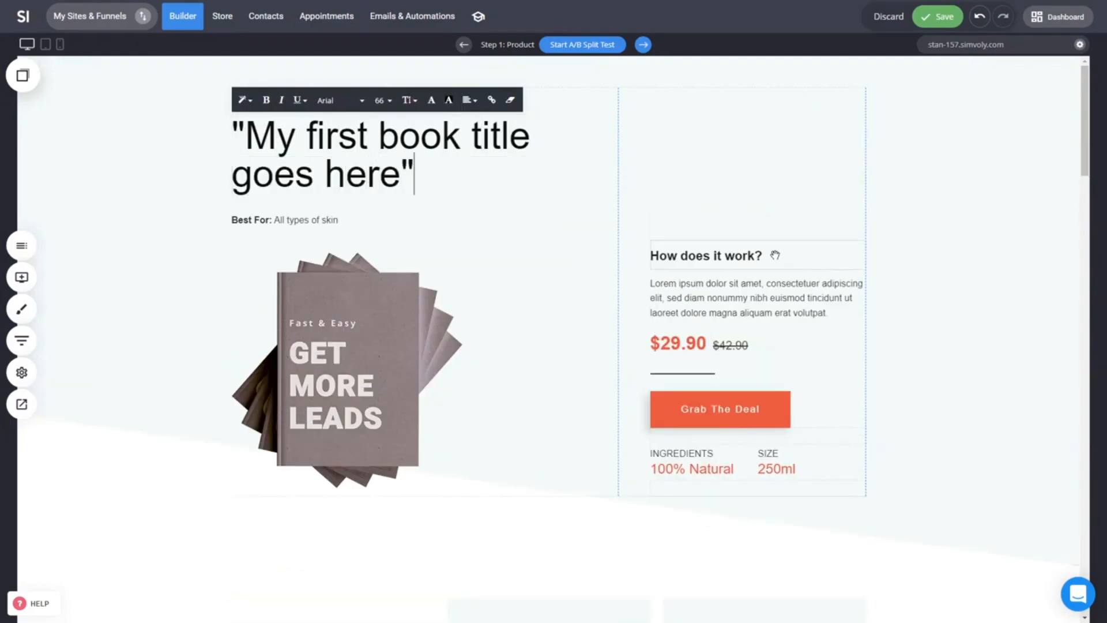
left_click(951, 282)
- Change the "How does it work?" heading to "Summary about the book:"
left_click(738, 263)
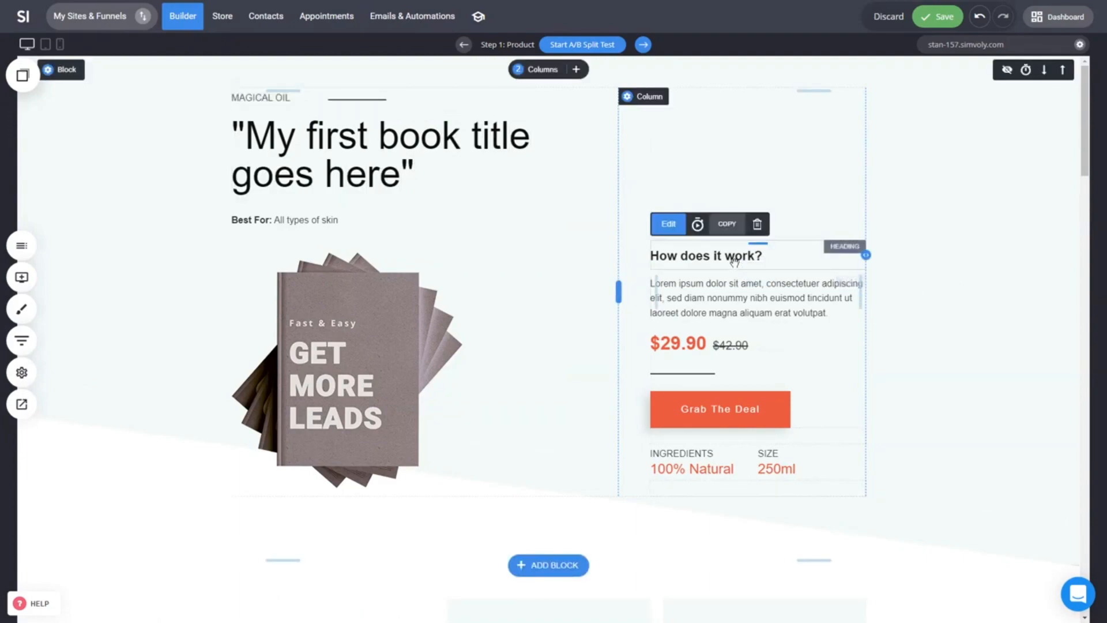
double_click(736, 263)
type("s")
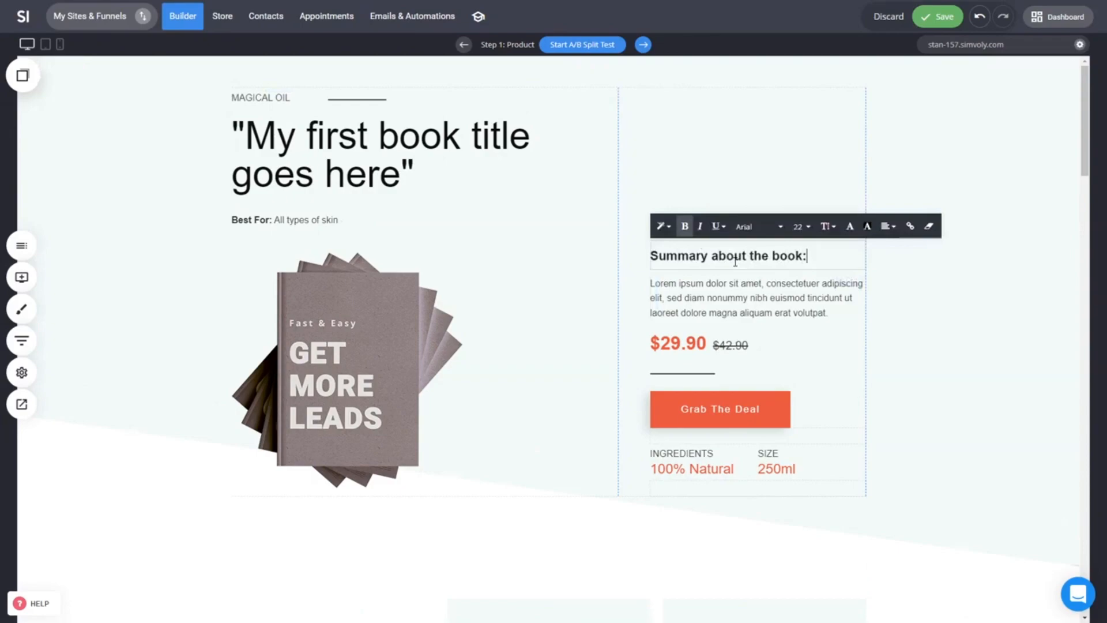
- Set the product's sale price to $19.90 in the price text
left_click(669, 345)
key("BackSpace")
type("1")
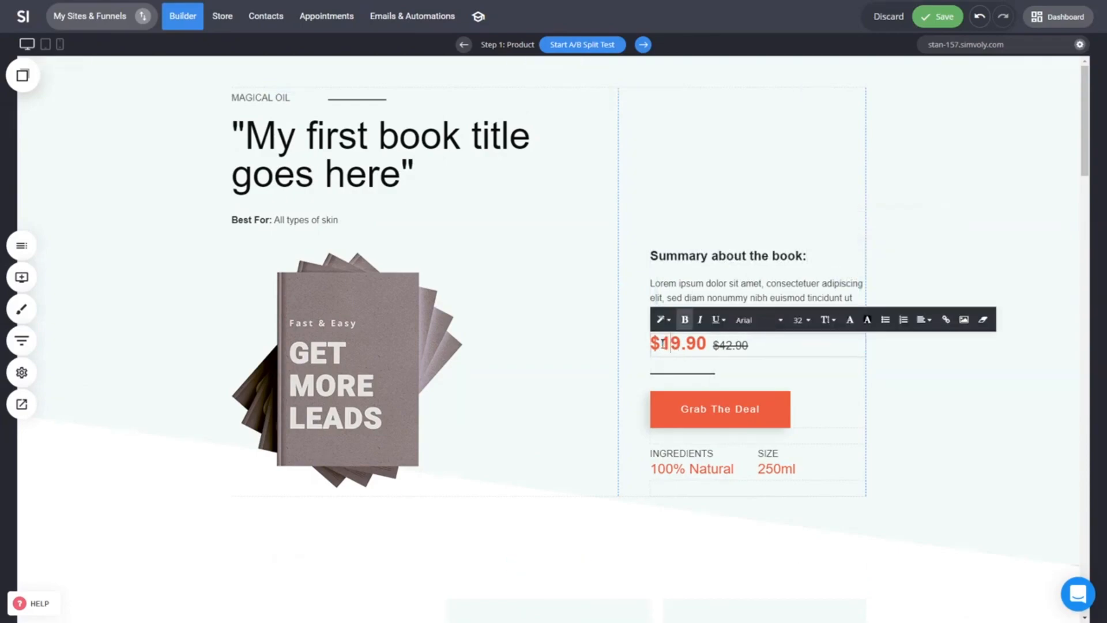
left_click(979, 383)
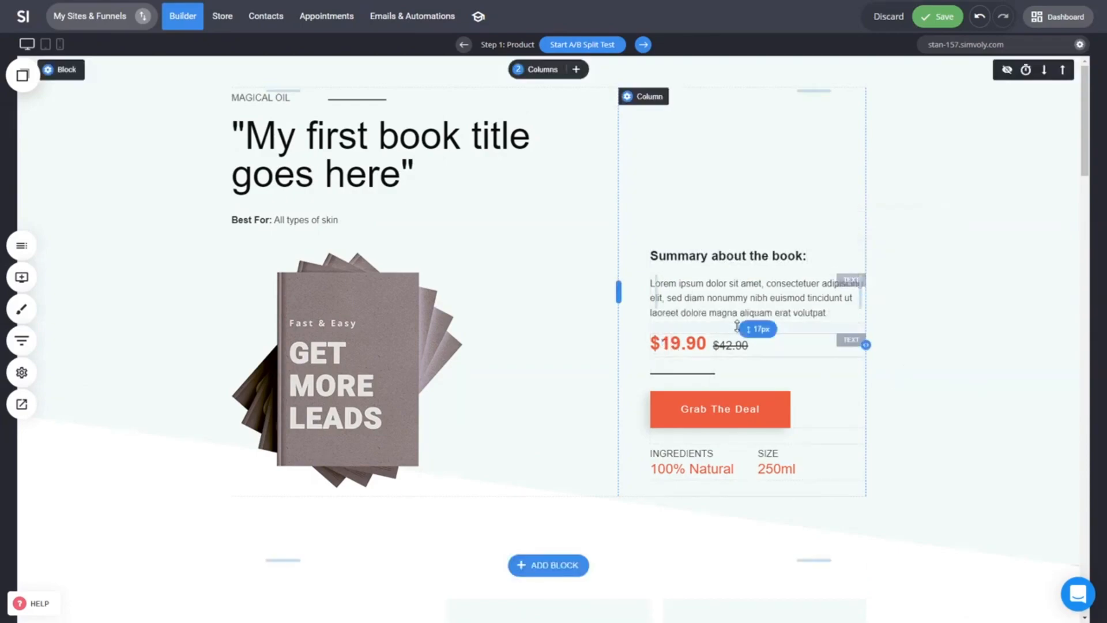
- Increase the gap between the summary paragraph and the price to about 21 px
left_click_drag(737, 327, 729, 334)
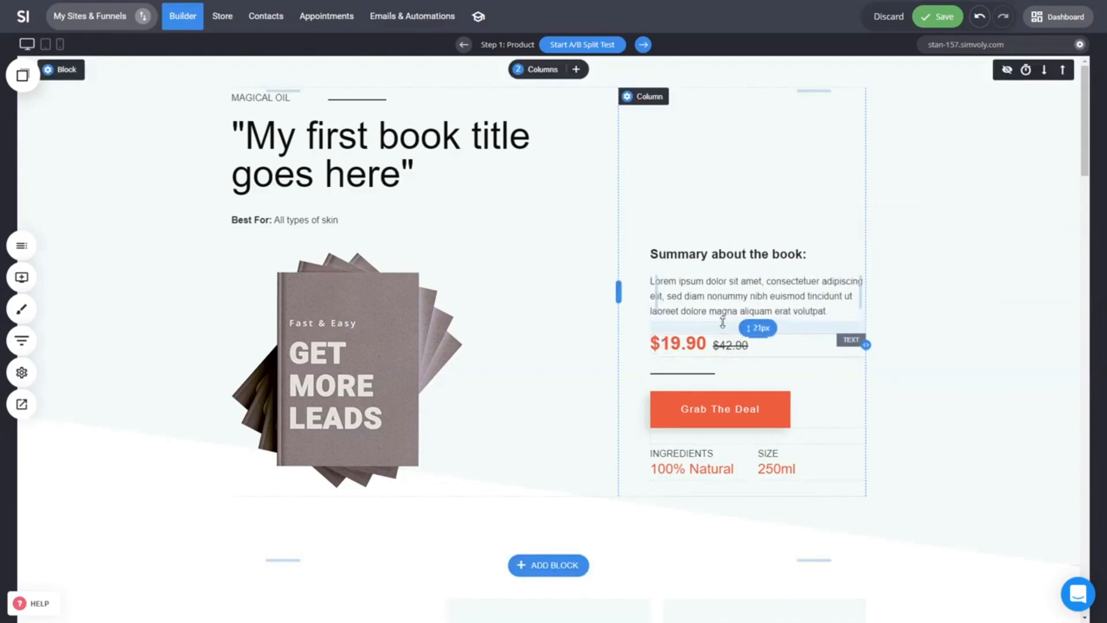
left_click(719, 304)
left_click(988, 373)
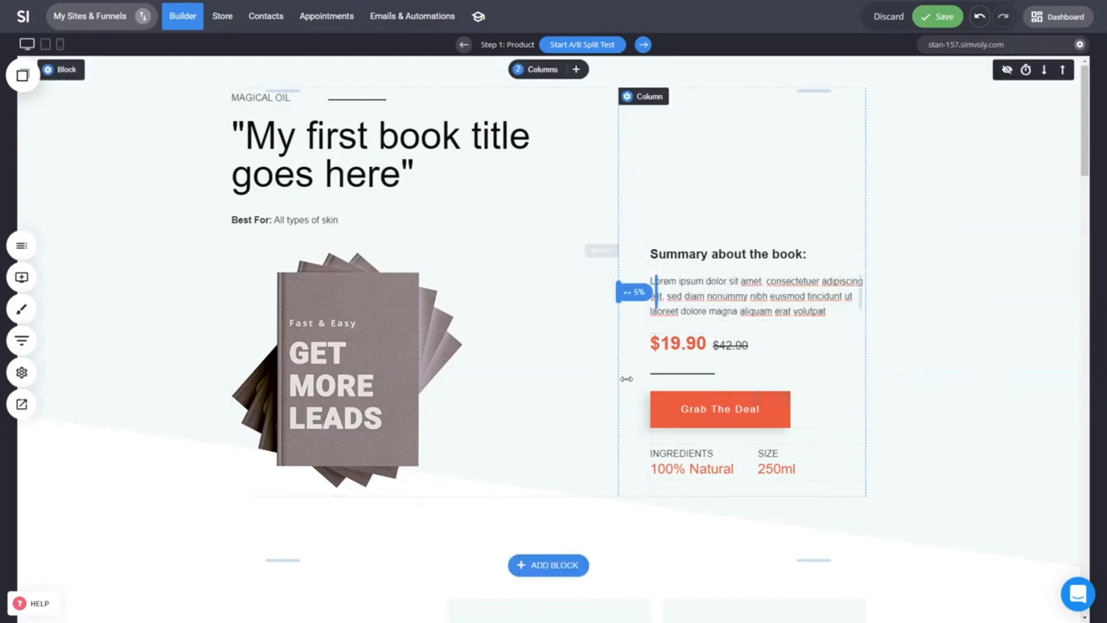
- Change the text of the order button below the price to "Grab The Book"
left_click(705, 405)
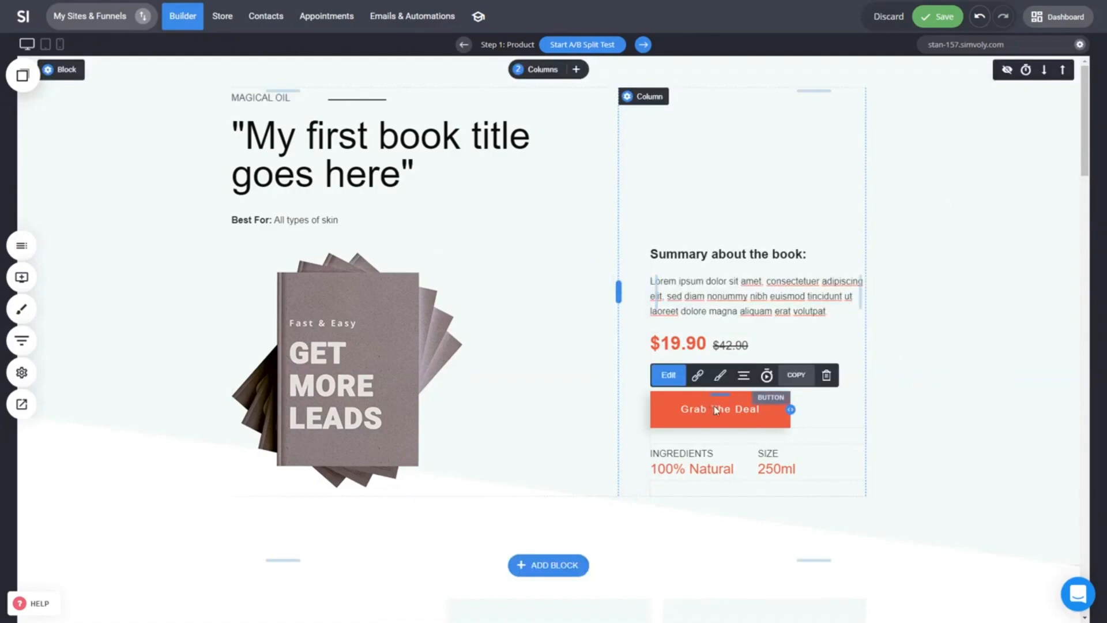
left_click(715, 407)
double_click(970, 77)
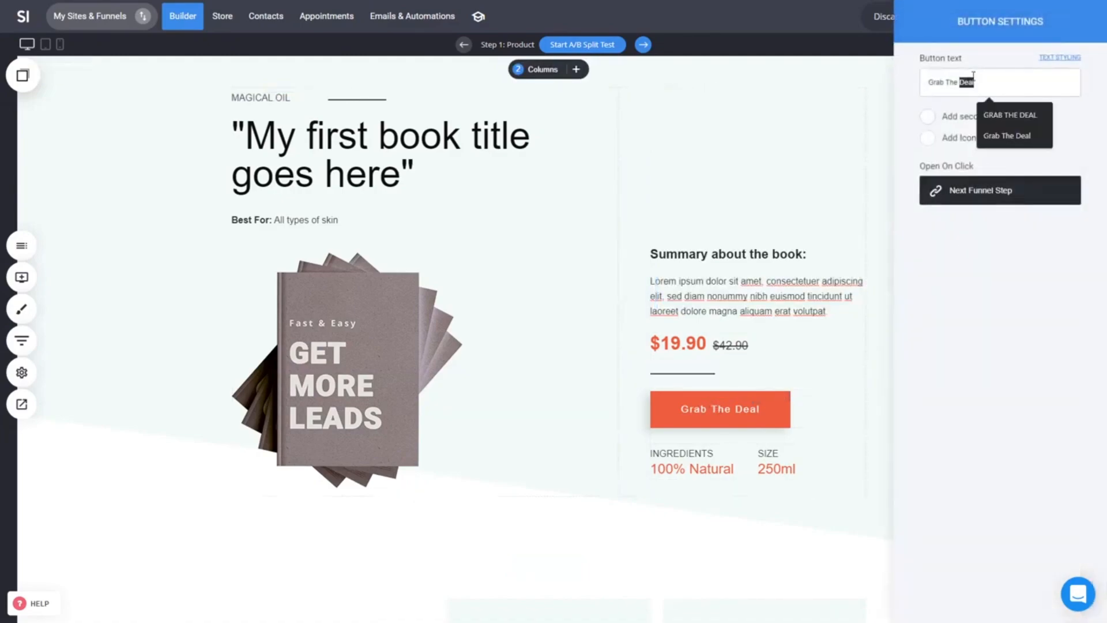
type("Book")
left_click(764, 222)
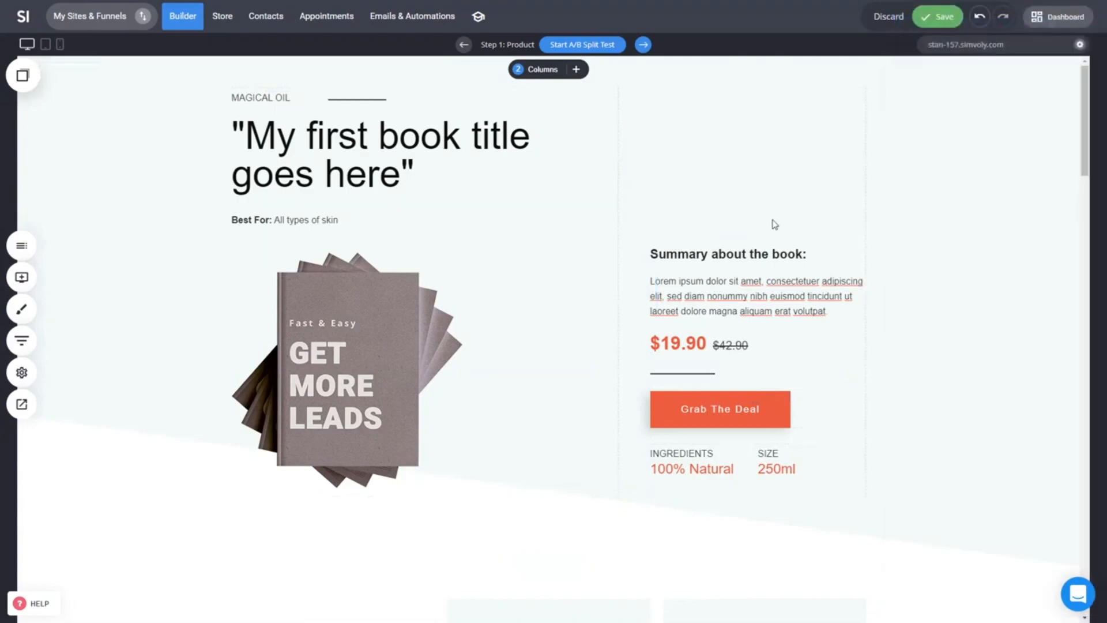
- Replace the image beside "About The Company" with the uploaded "Get More Leads" book image
scroll(1085, 172, "down", 10)
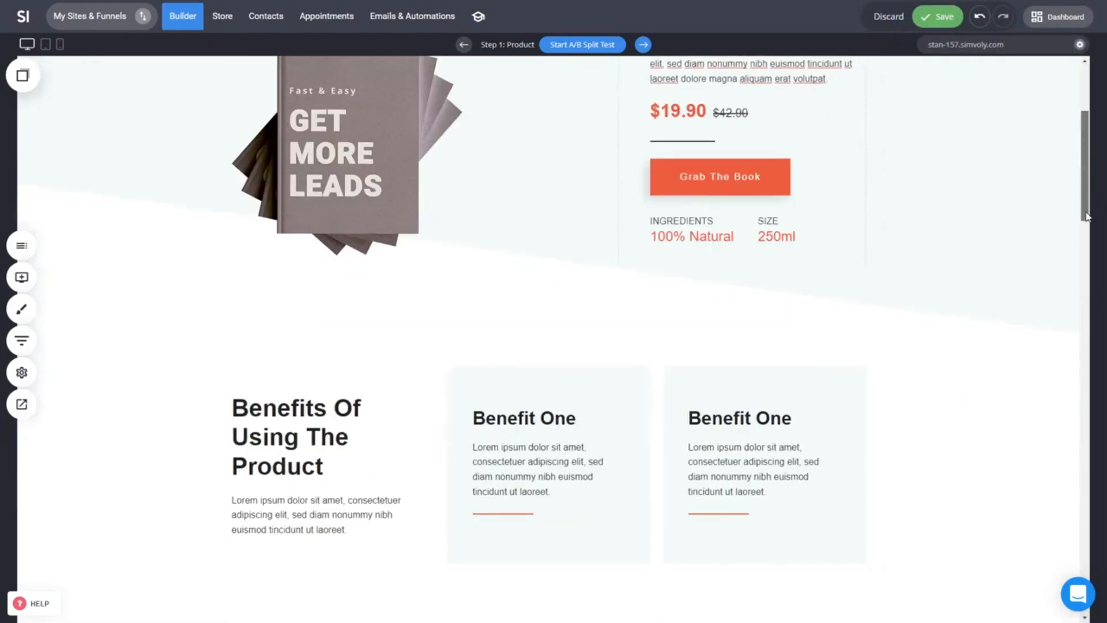
left_click(490, 395)
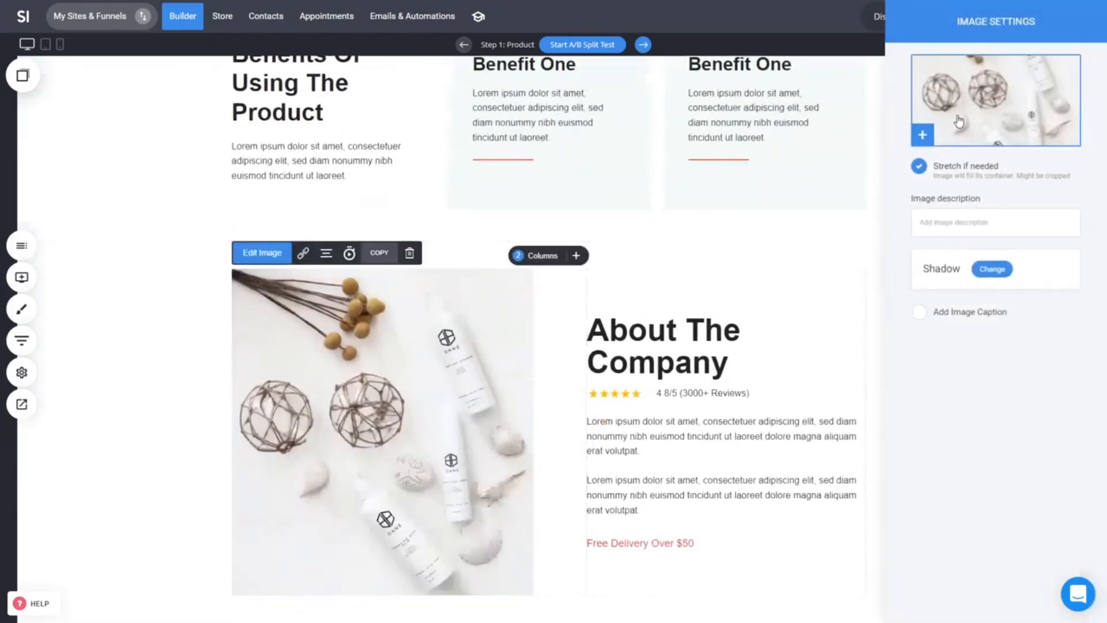
left_click(922, 138)
double_click(488, 151)
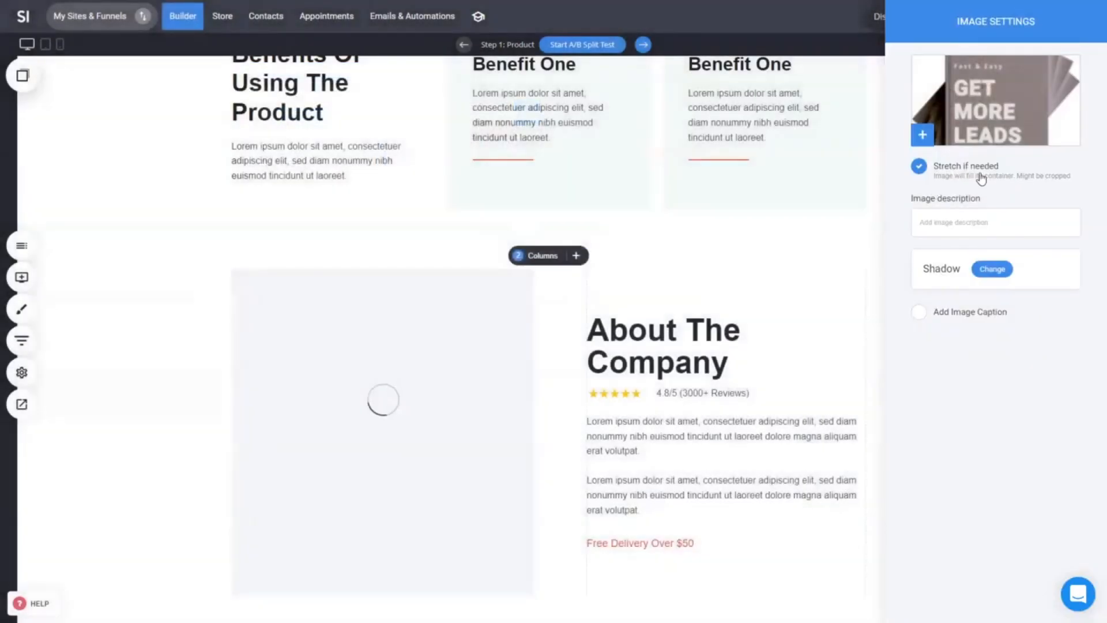
- Turn off stretching for the book image beside "About The Company"
left_click(980, 172)
left_click(769, 346)
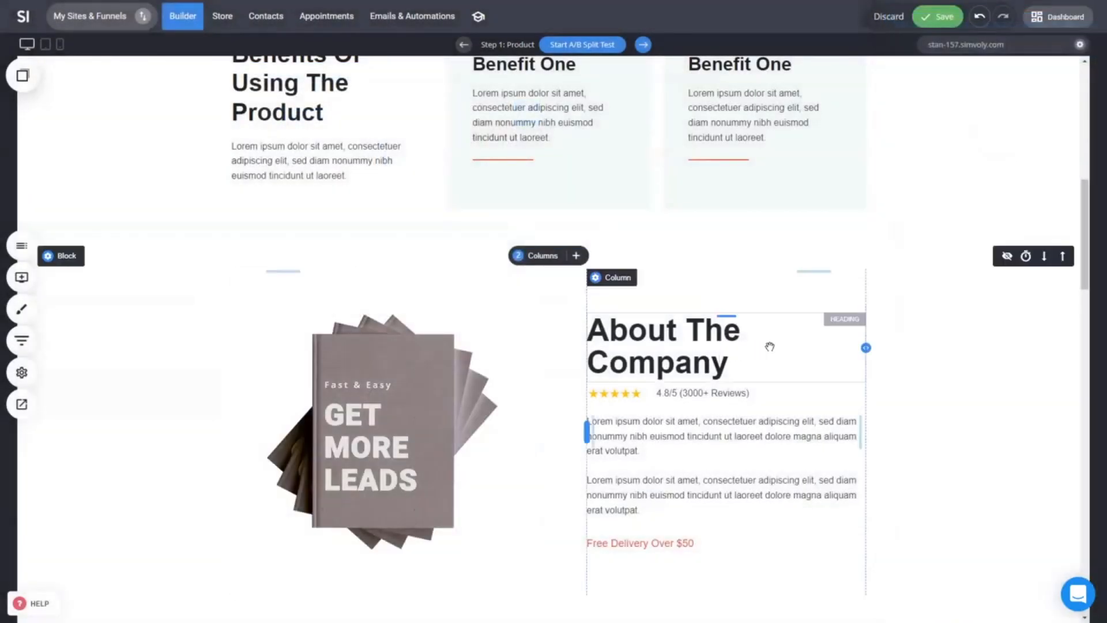
- Delete the "How To Use The Oil?" video block below the "About The Company" block
scroll(771, 339, "down", 5)
mouse_move(68, 320)
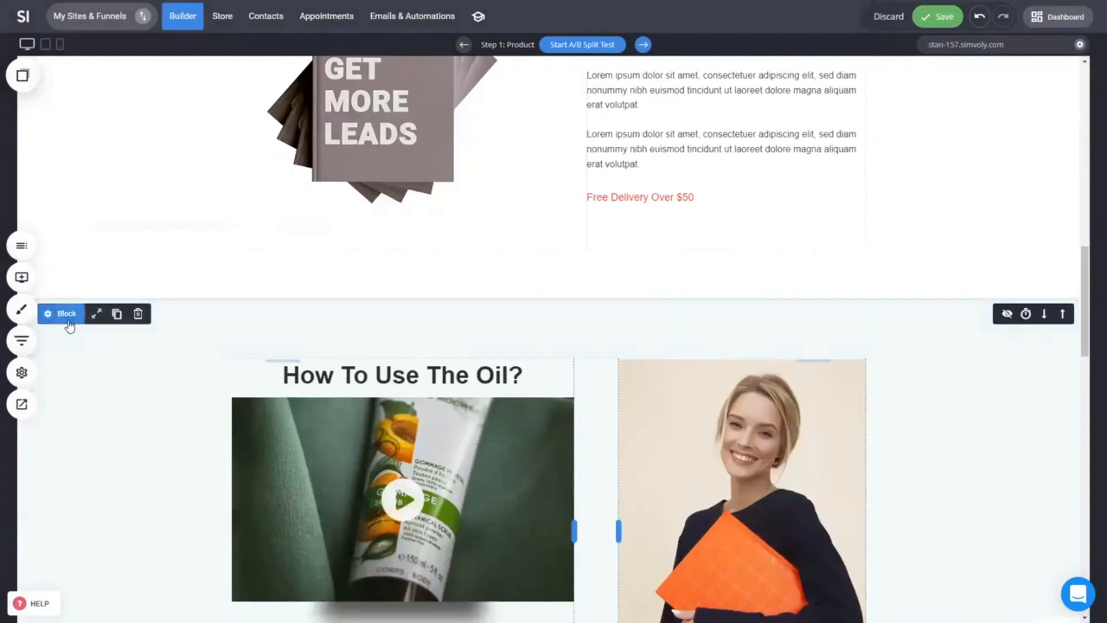
left_click(139, 314)
left_click(605, 280)
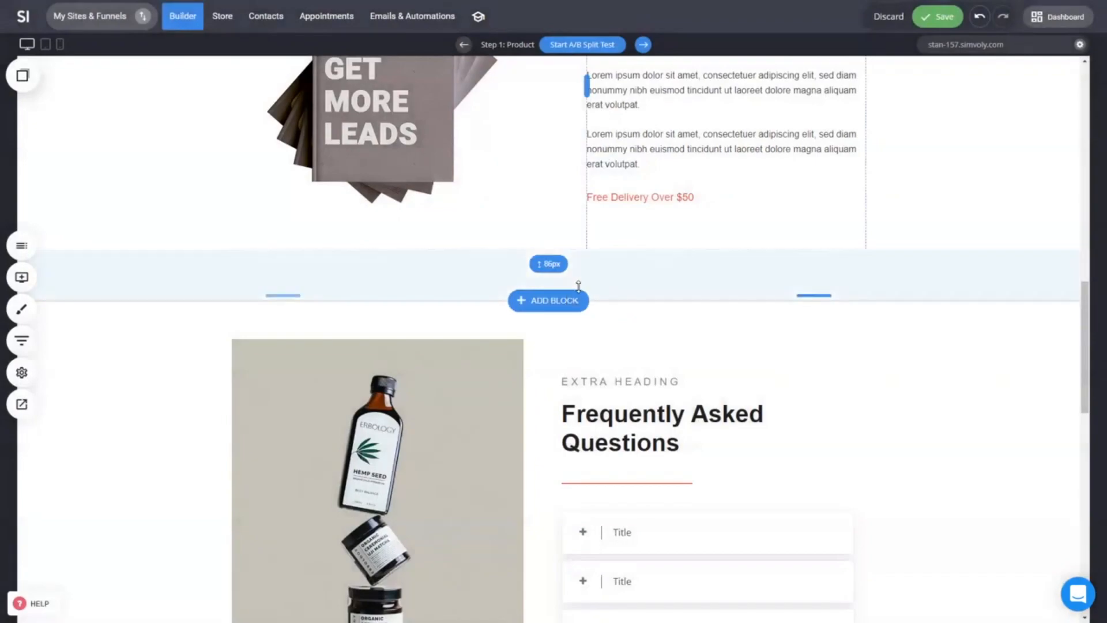
- Add the "Description About Your Upsell or Downsell" block from the Video category below the "About The Company" block
left_click(568, 301)
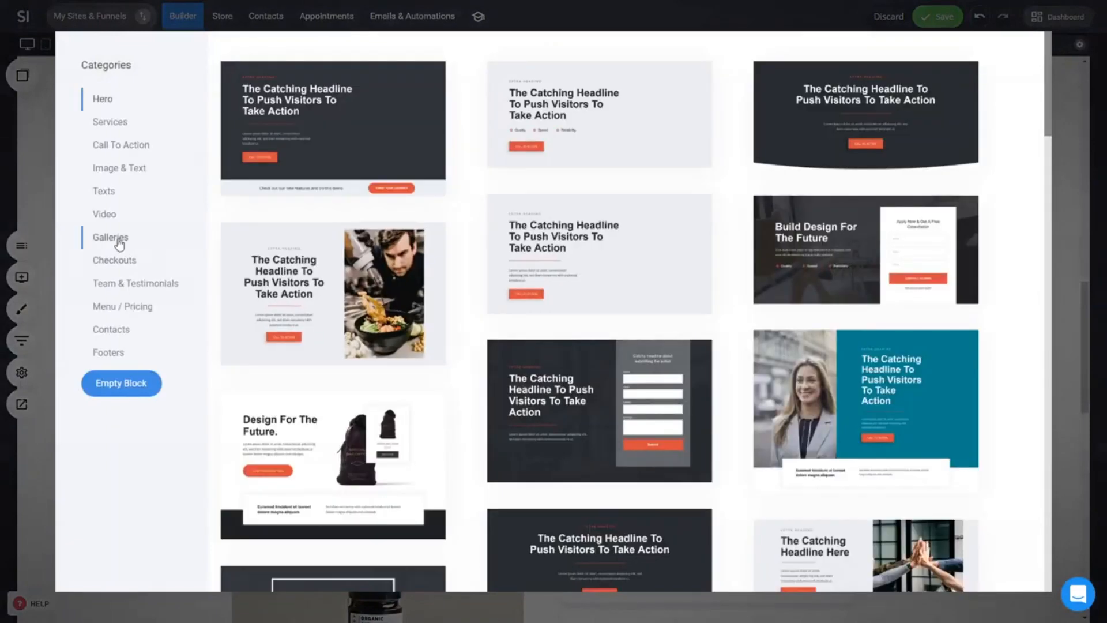
left_click(106, 218)
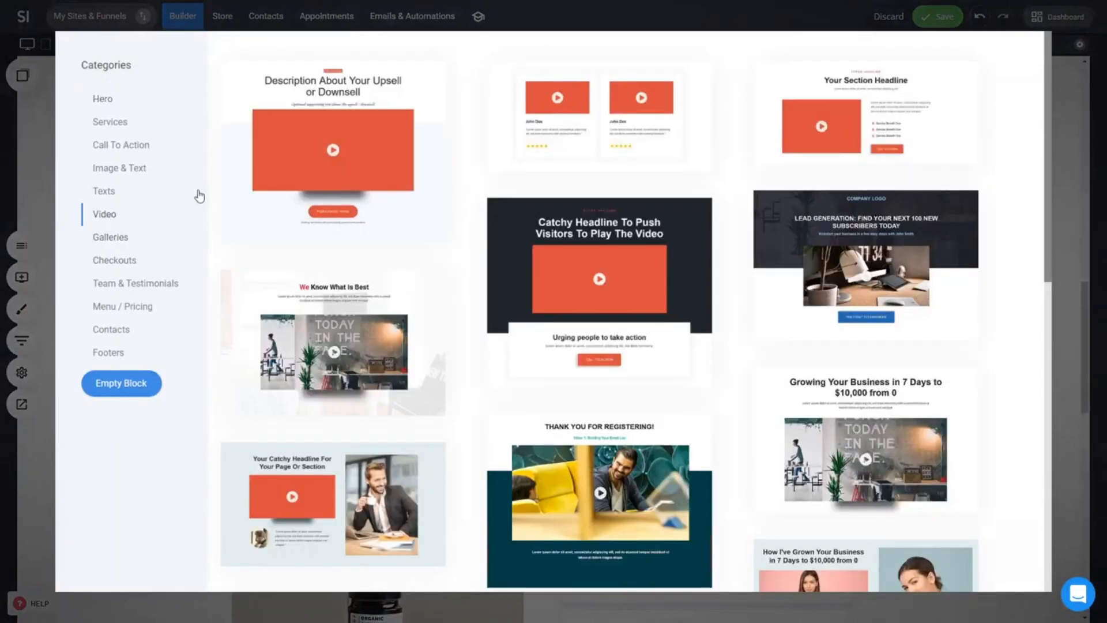
left_click(362, 129)
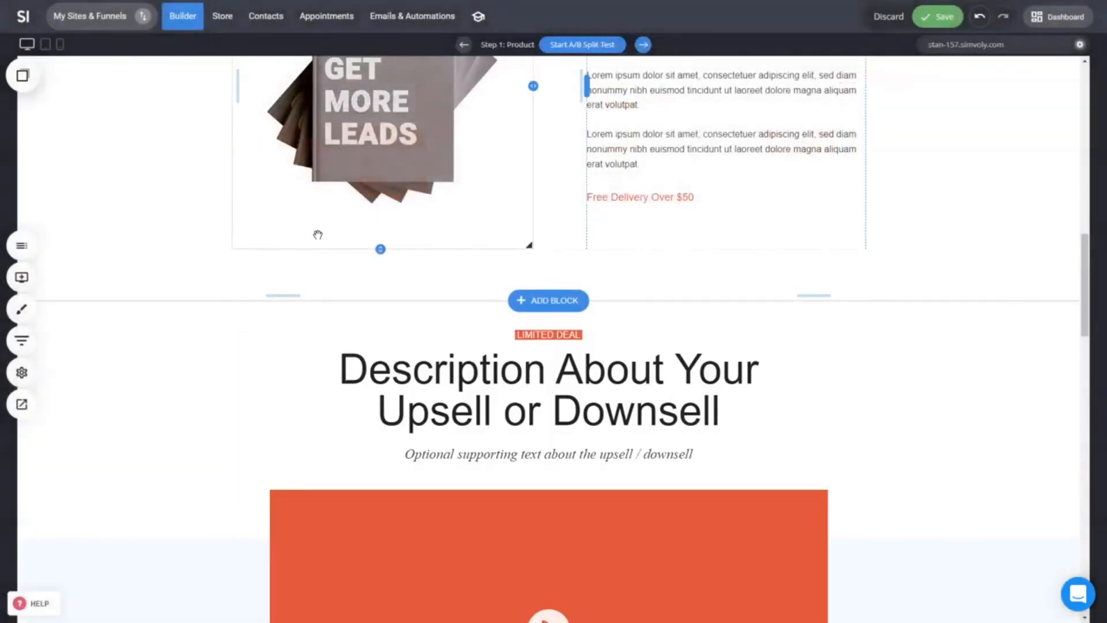
- Make the video in the "Description About Your Upsell or Downsell" block slightly taller and look at its source and thumbnail settings
scroll(823, 343, "down", 5)
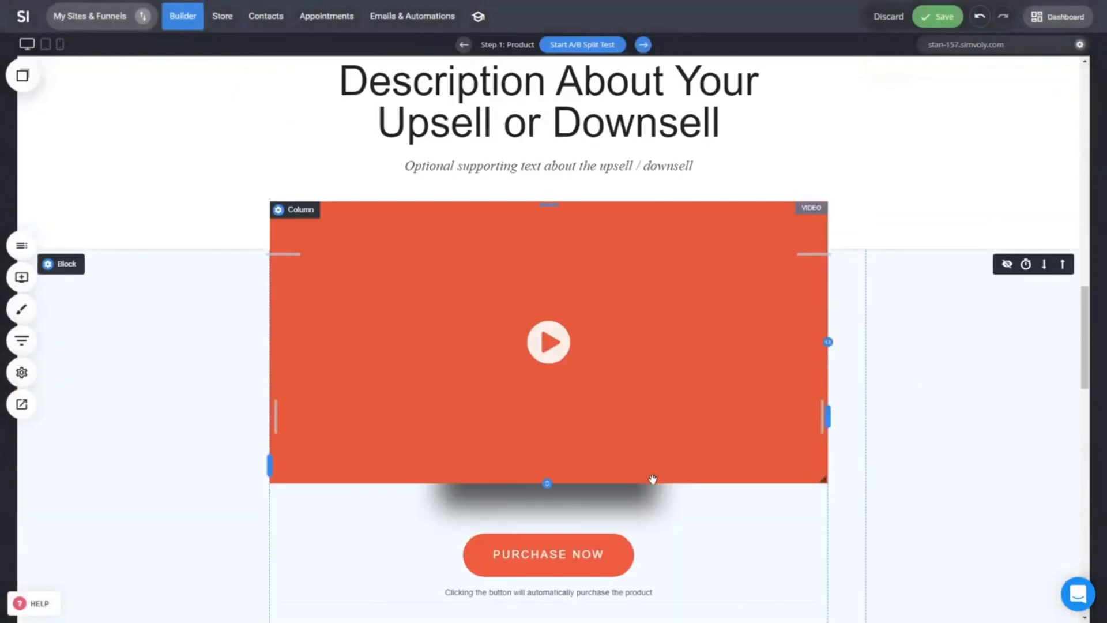
left_click_drag(653, 478, 655, 494)
left_click(659, 407)
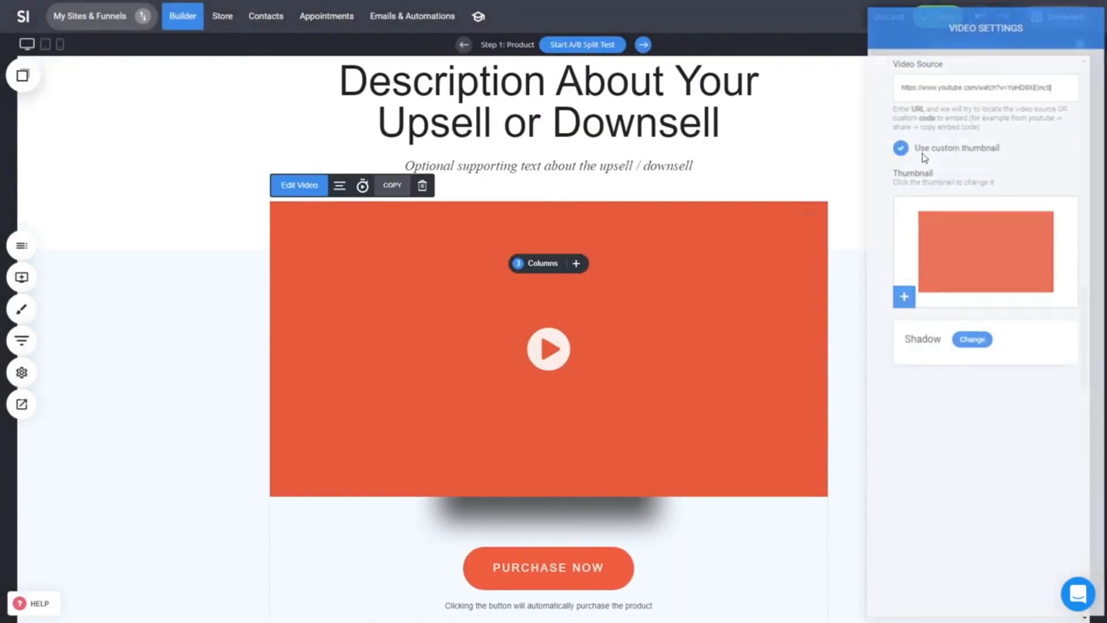
left_click(649, 127)
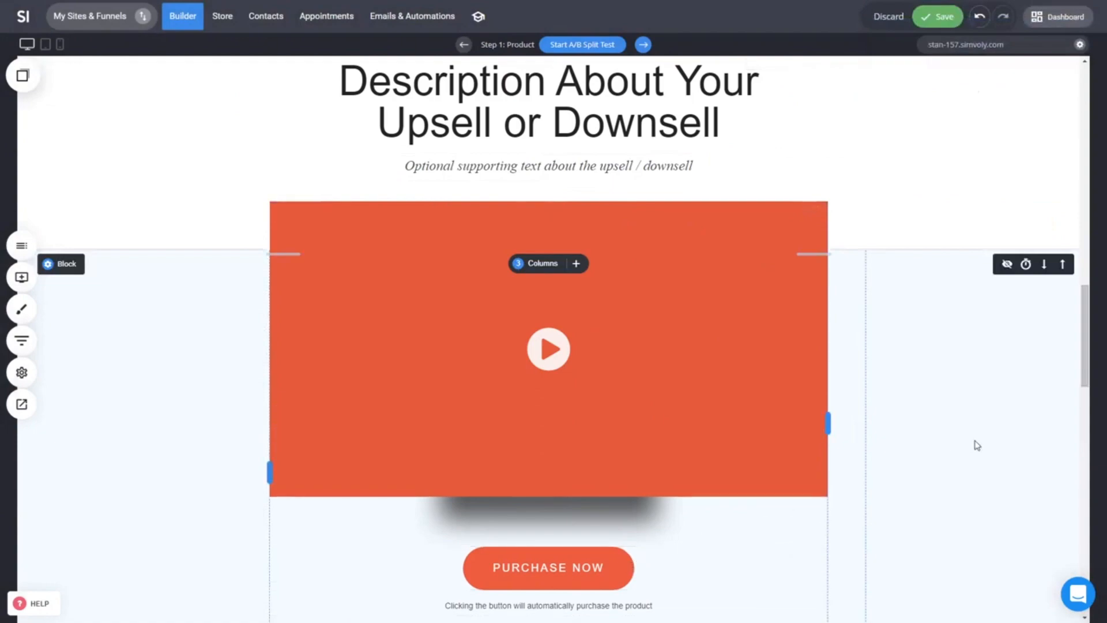
- Save the product page with the new video block
scroll(976, 446, "down", 5)
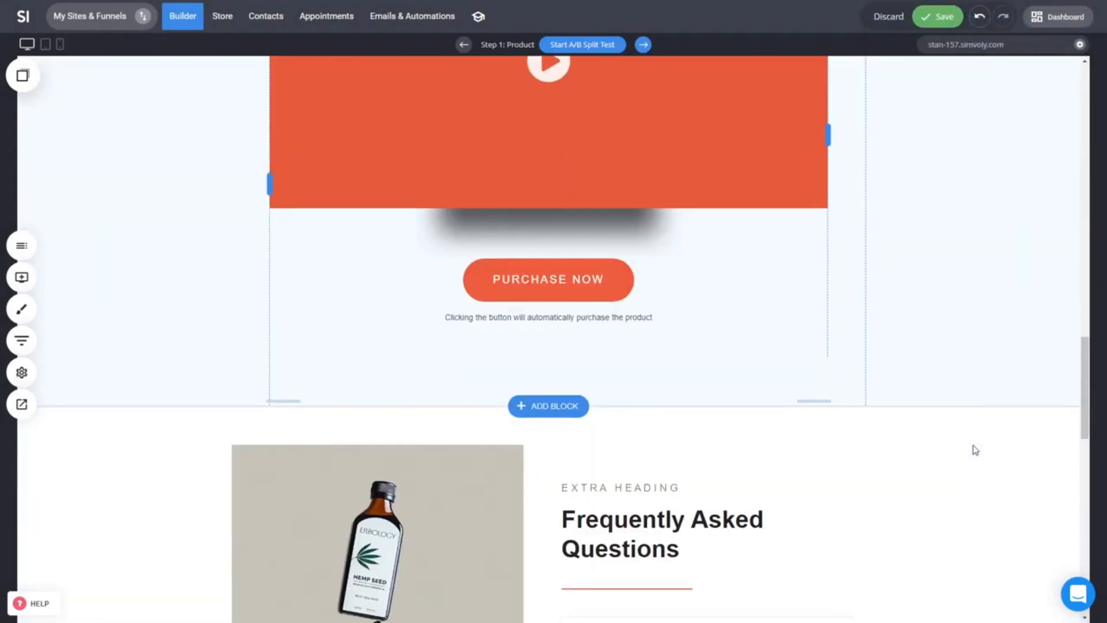
scroll(948, 378, "down", 5)
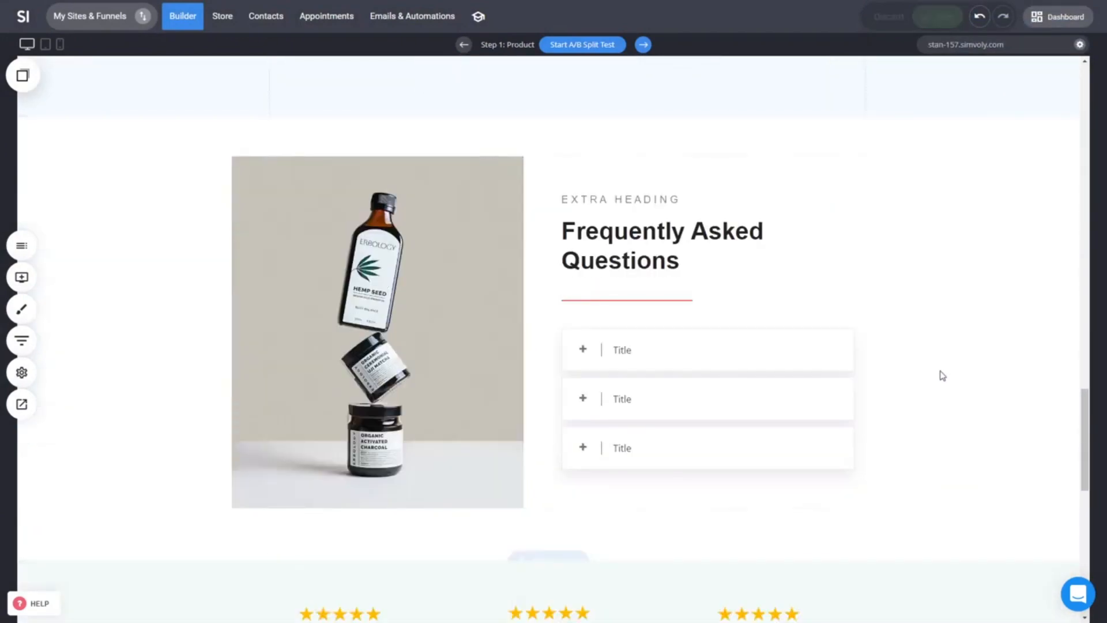
key("ctrl+s")
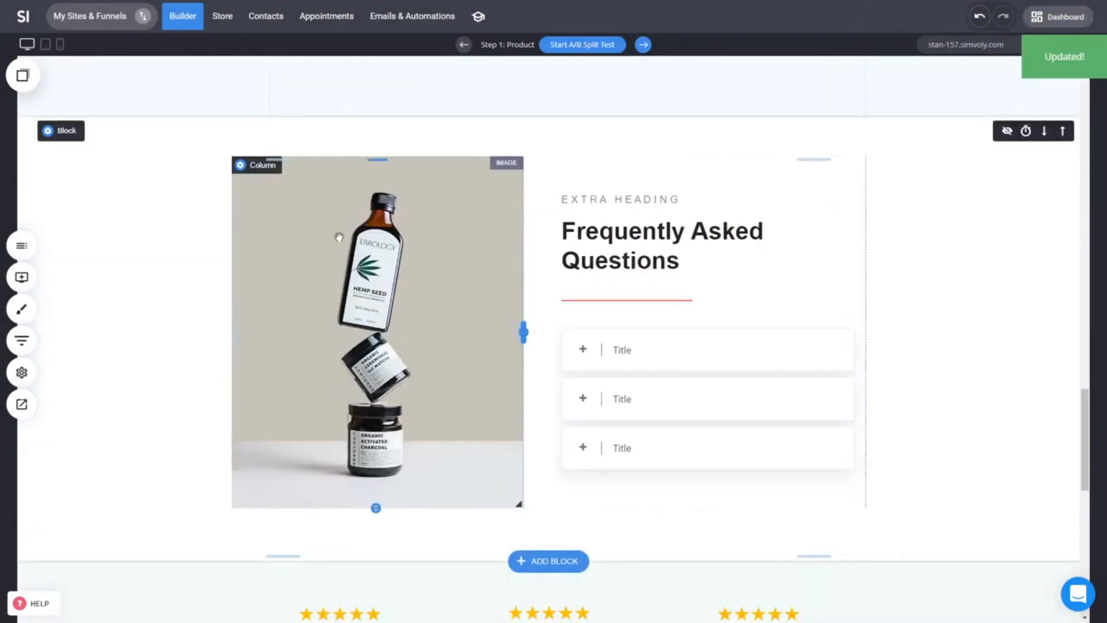
- Check the product page's blocks in the mobile layout and return to the desktop layout
left_click(61, 45)
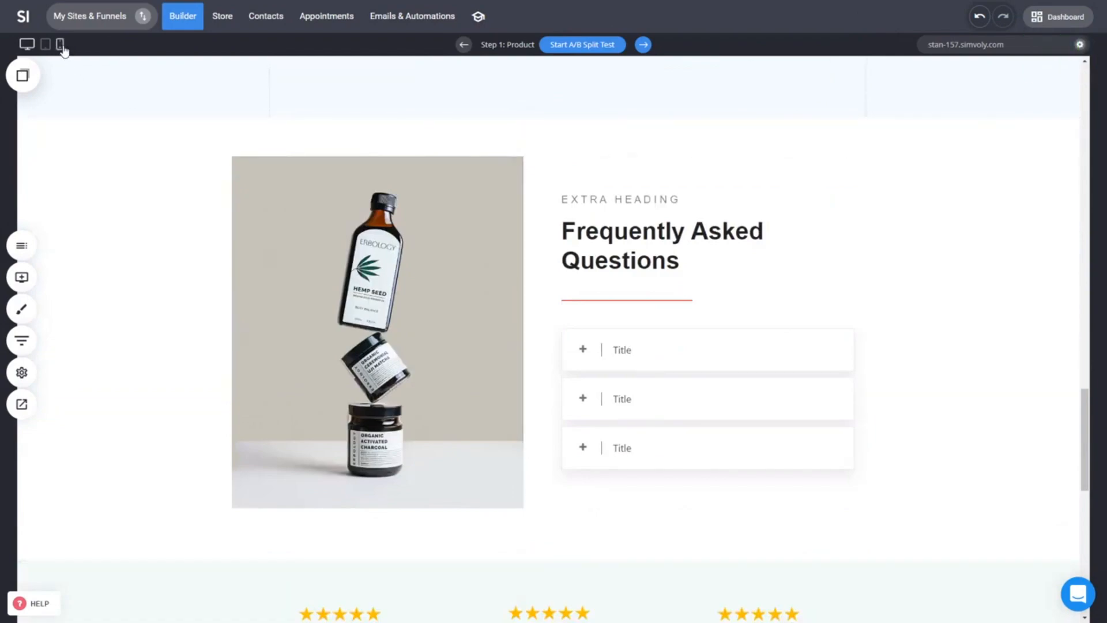
scroll(353, 218, "up", 15)
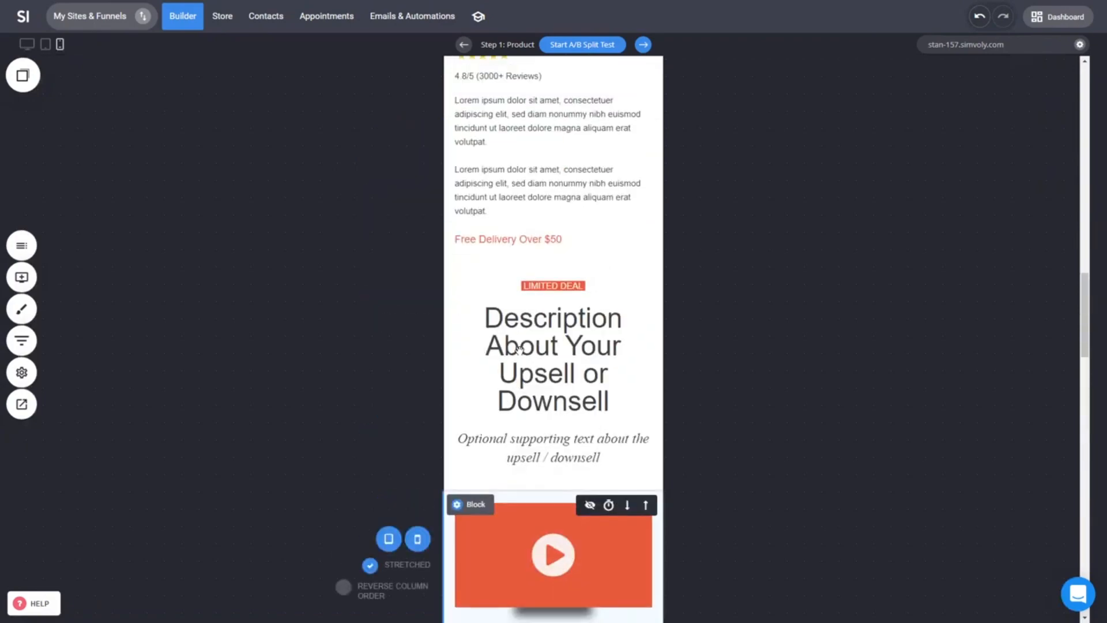
scroll(520, 344, "up", 3)
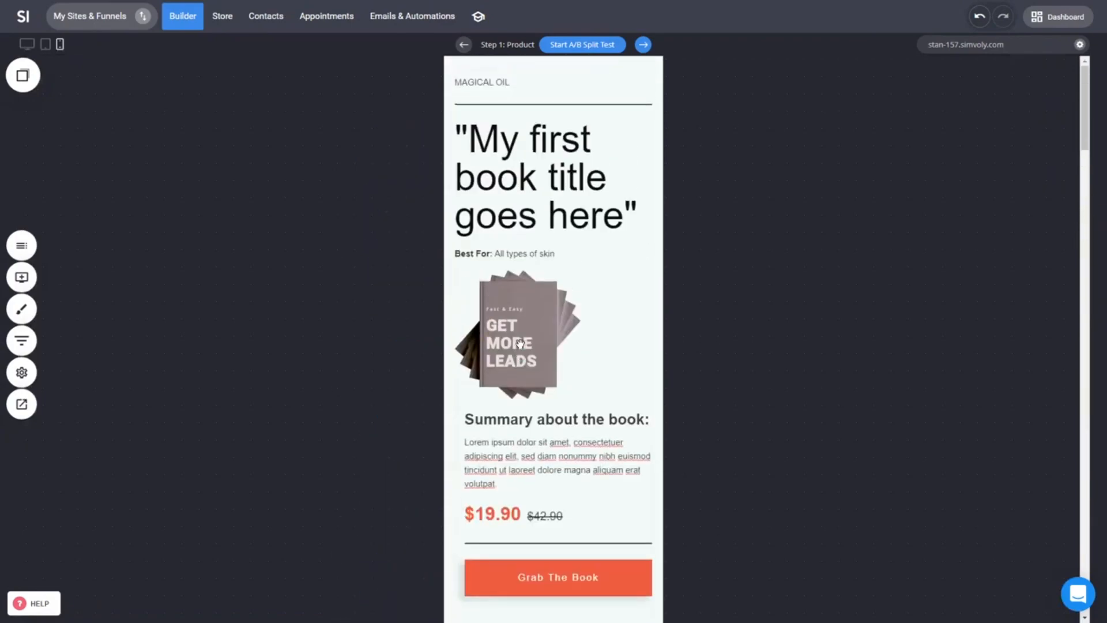
scroll(520, 344, "down", 10)
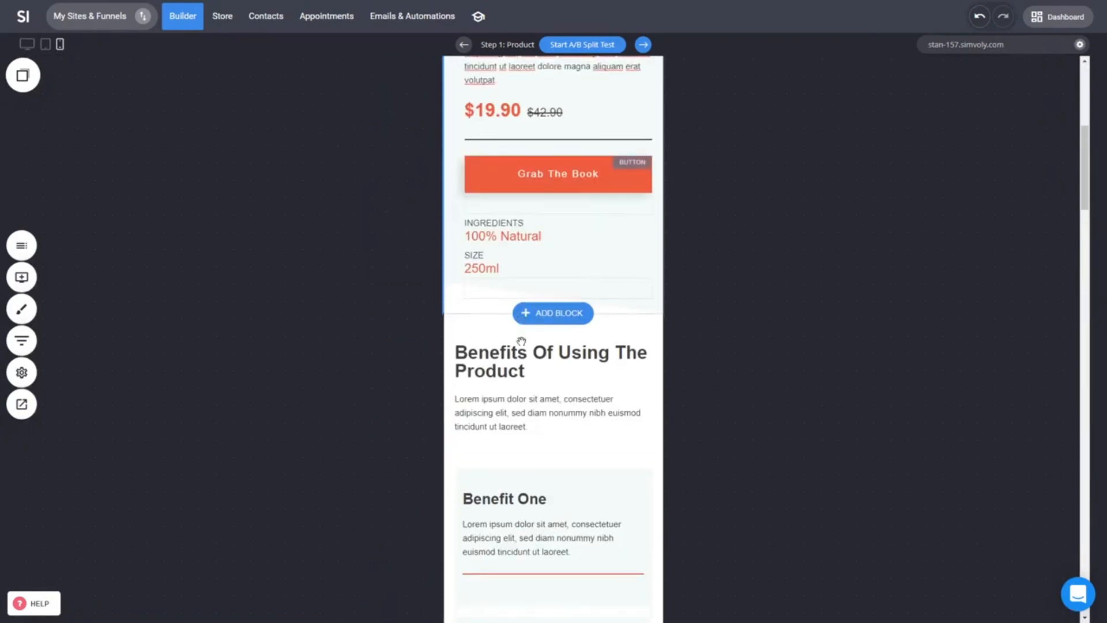
scroll(522, 339, "down", 5)
left_click(27, 44)
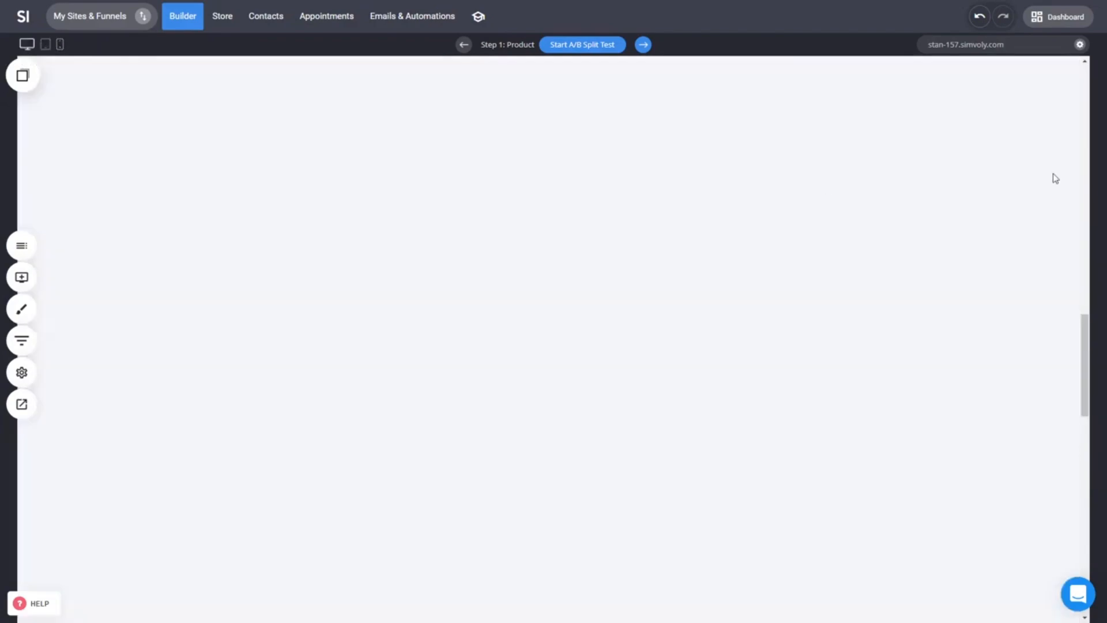
- Copy the opening book block and delete the "Catchy Product Or Service Headline" oil block at the end of the page
scroll(1066, 404, "down", 12)
scroll(1072, 521, "down", 1)
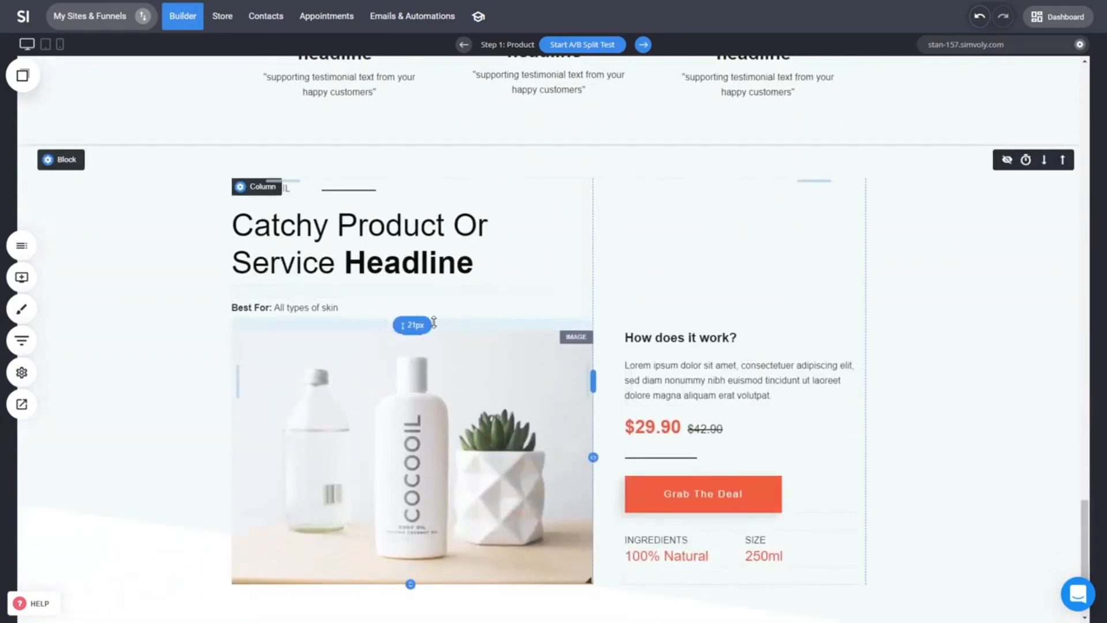
left_click_drag(1084, 536, 1067, 115)
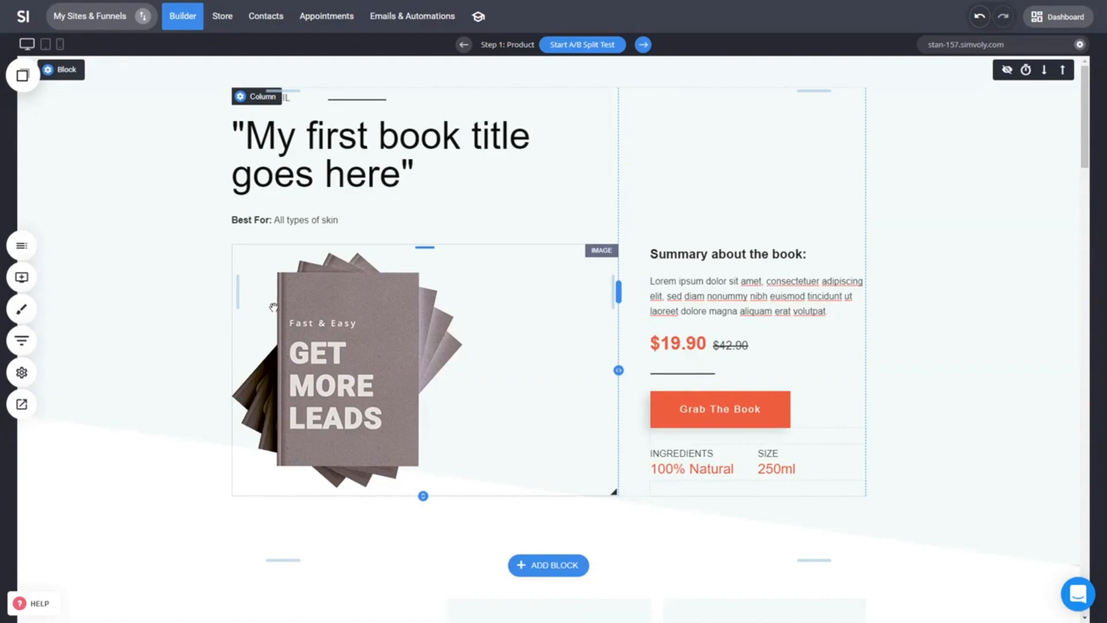
left_click_drag(1083, 146, 1056, 586)
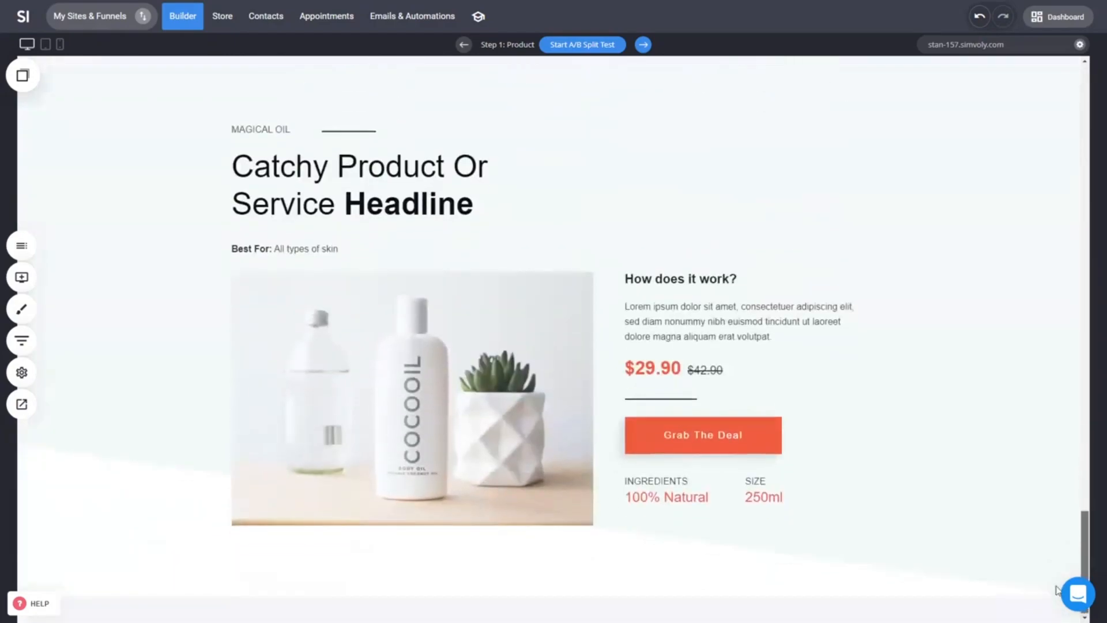
left_click(139, 102)
left_click(590, 271)
- Insert the copied "My first book title goes here" block below the testimonials and save the page
left_click(23, 76)
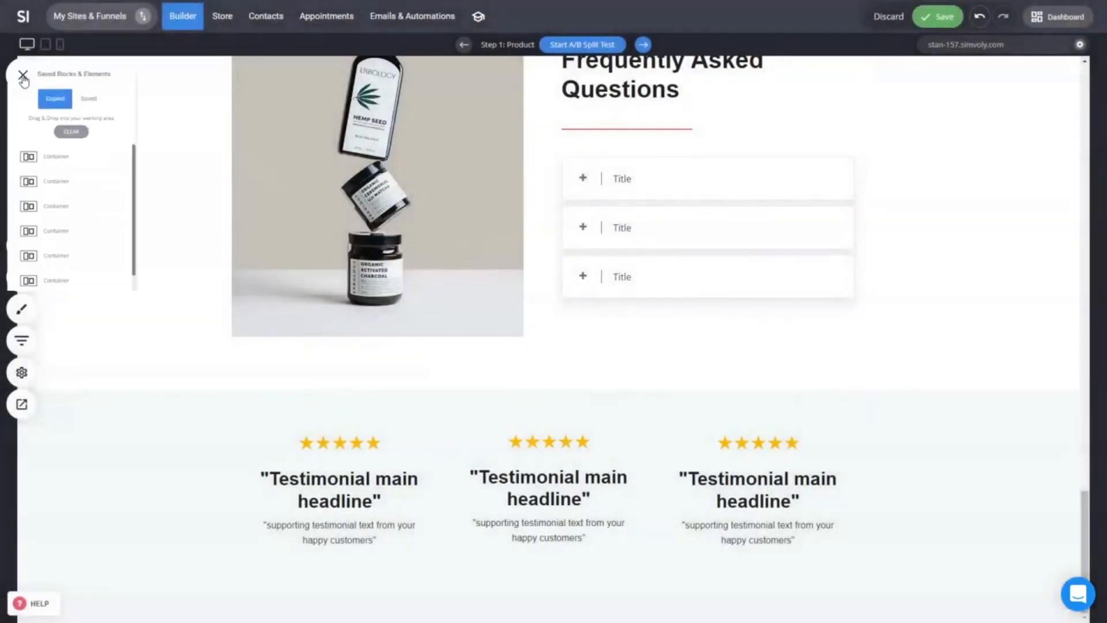
left_click_drag(107, 197, 490, 557)
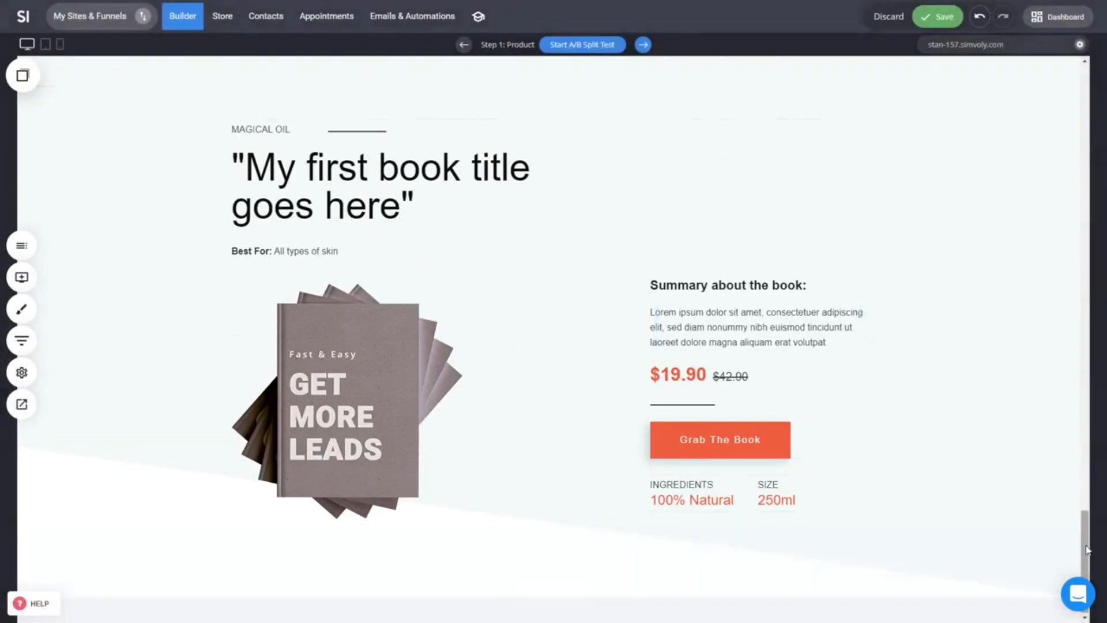
left_click_drag(1085, 549, 1074, 156)
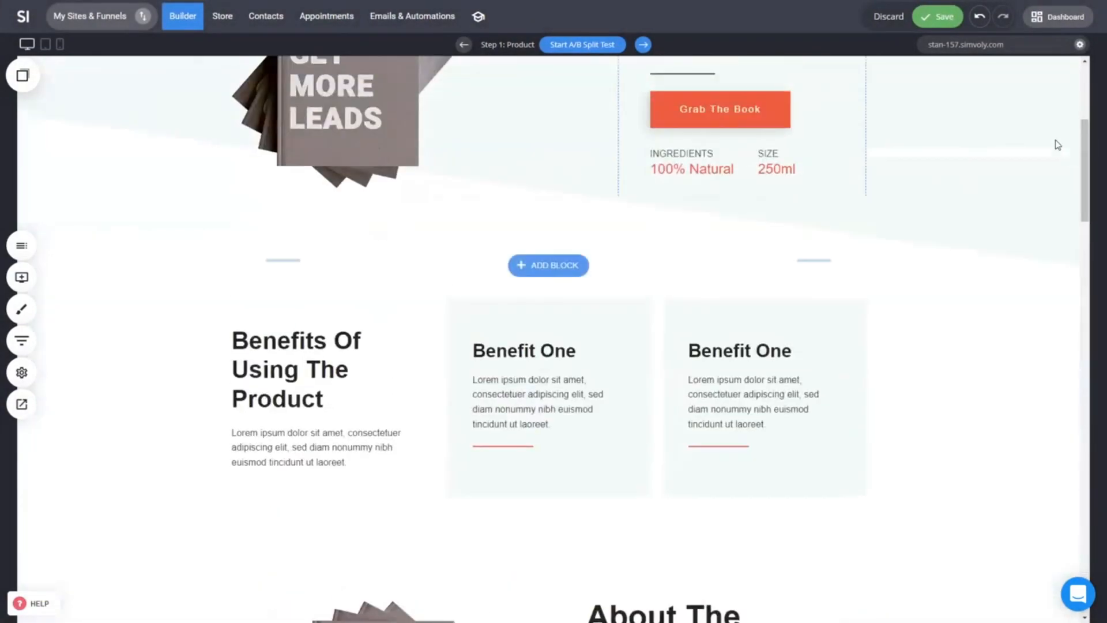
left_click(934, 23)
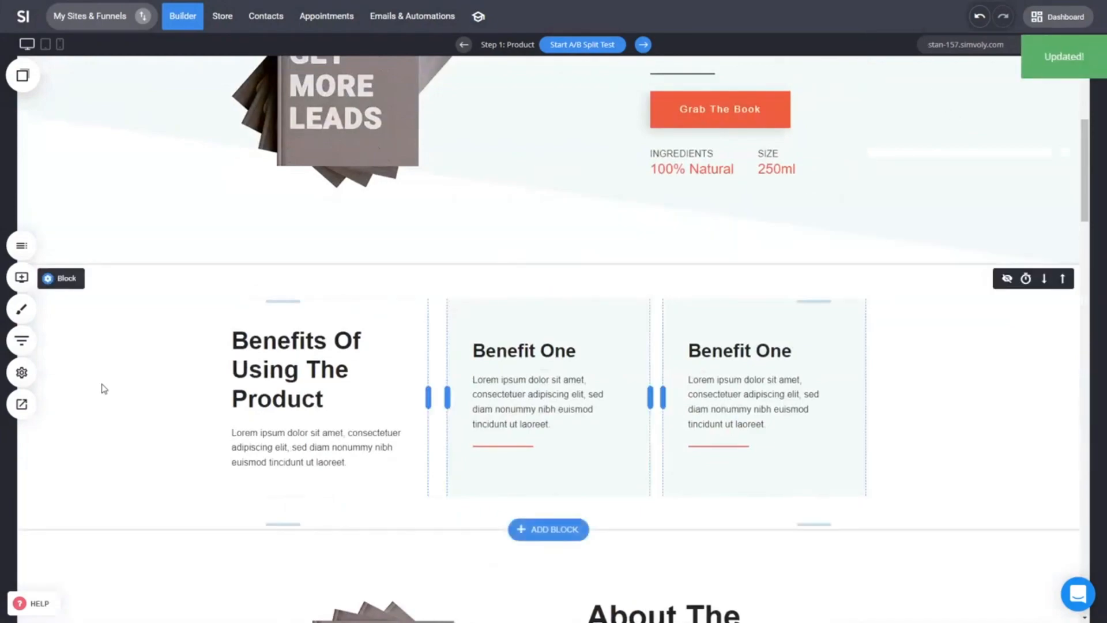
- Preview the finished product page from top to bottom and close the preview
left_click(21, 404)
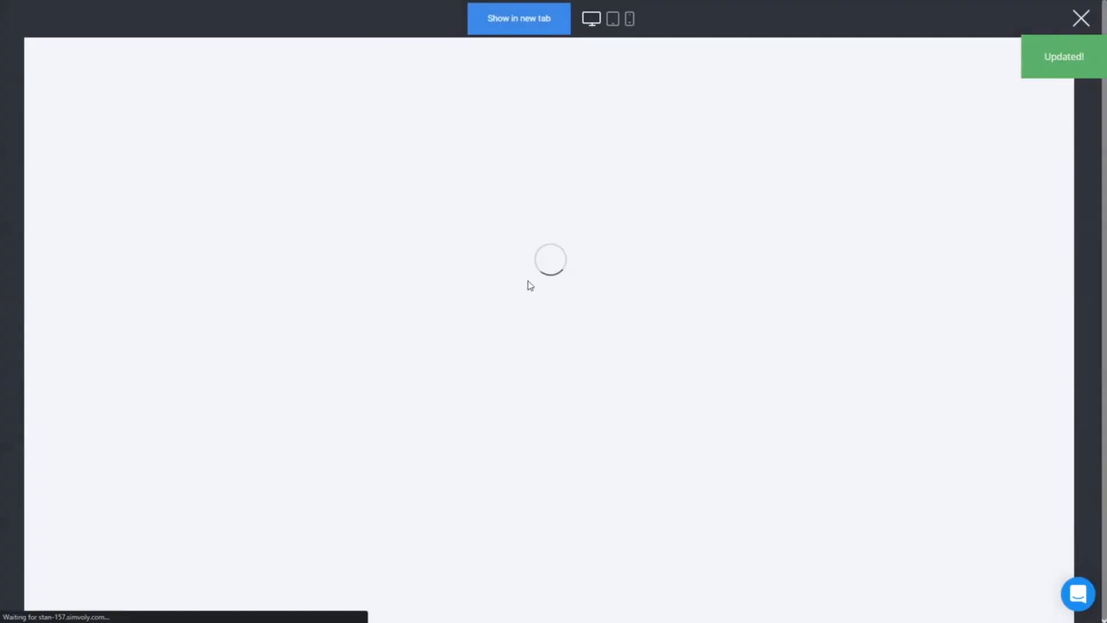
scroll(664, 174, "down", 12)
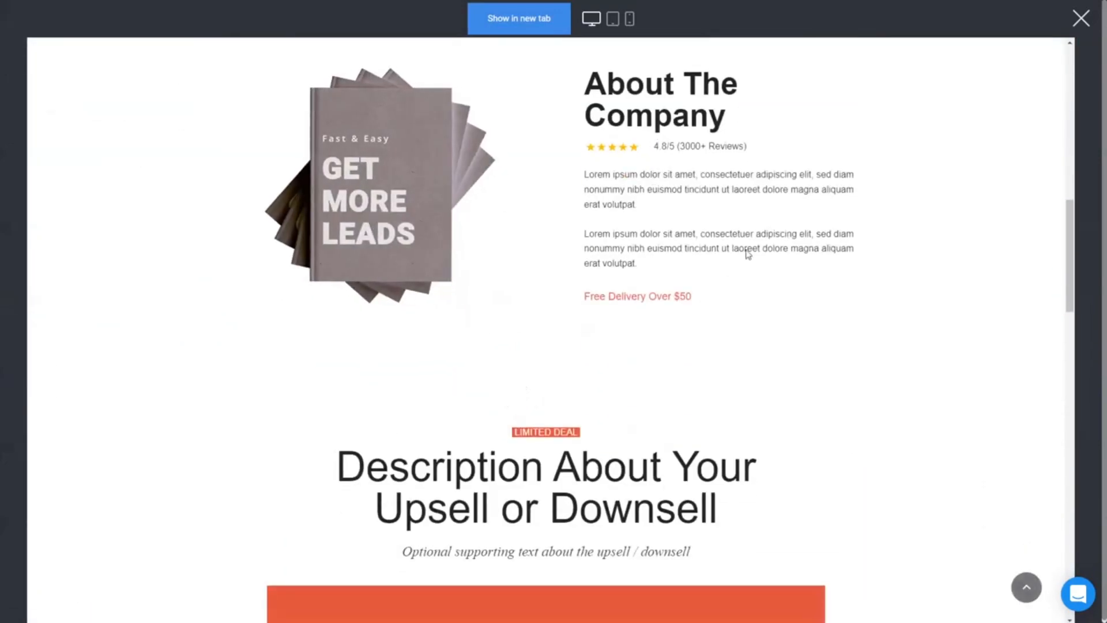
scroll(654, 179, "down", 5)
left_click_drag(1070, 306, 1072, 548)
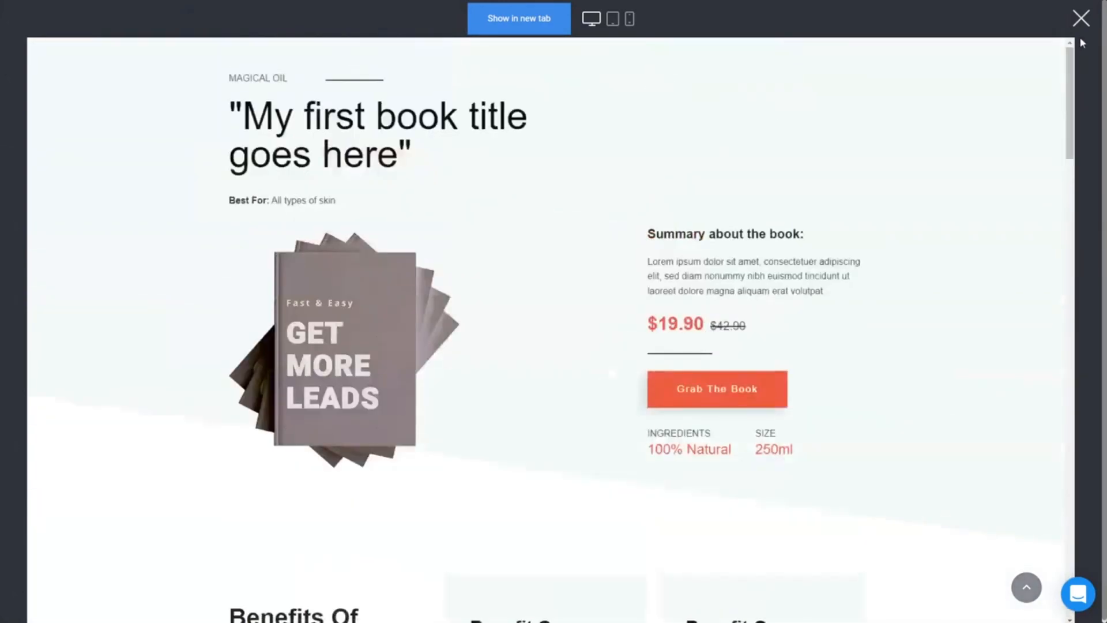
left_click(1081, 18)
- View the funnel's list of steps and open the Checkout step in the builder
scroll(292, 366, "up", 5)
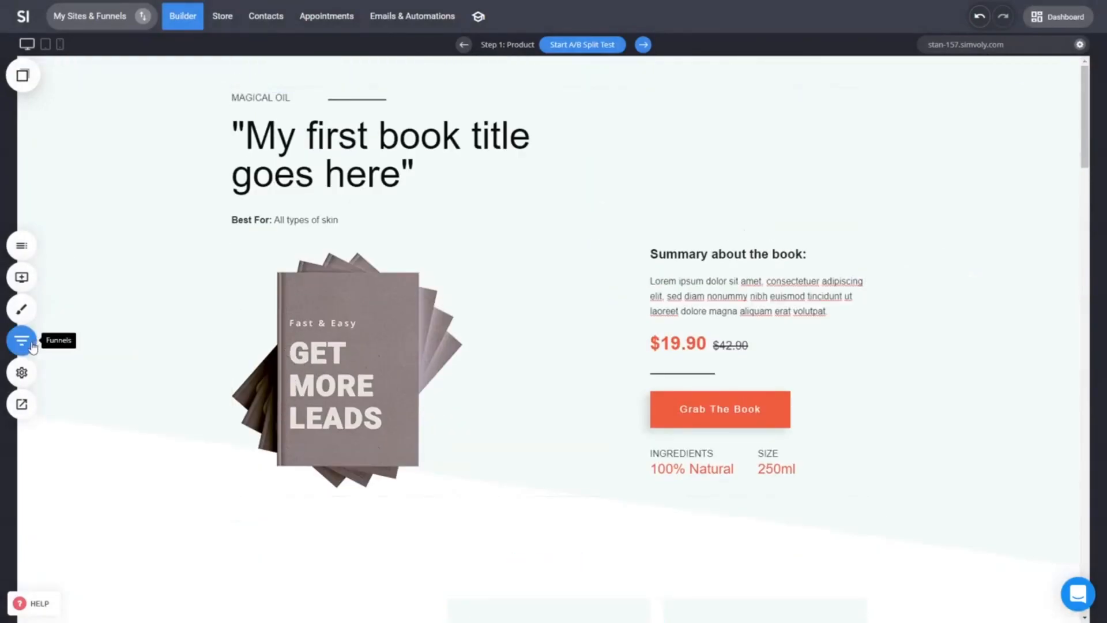
left_click(30, 345)
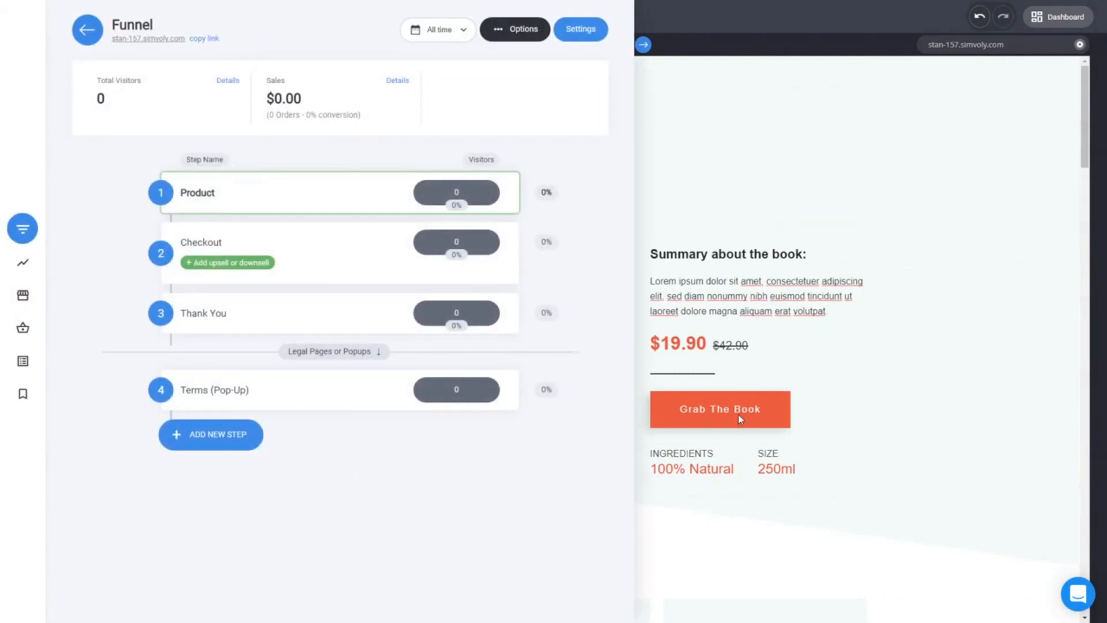
left_click(217, 249)
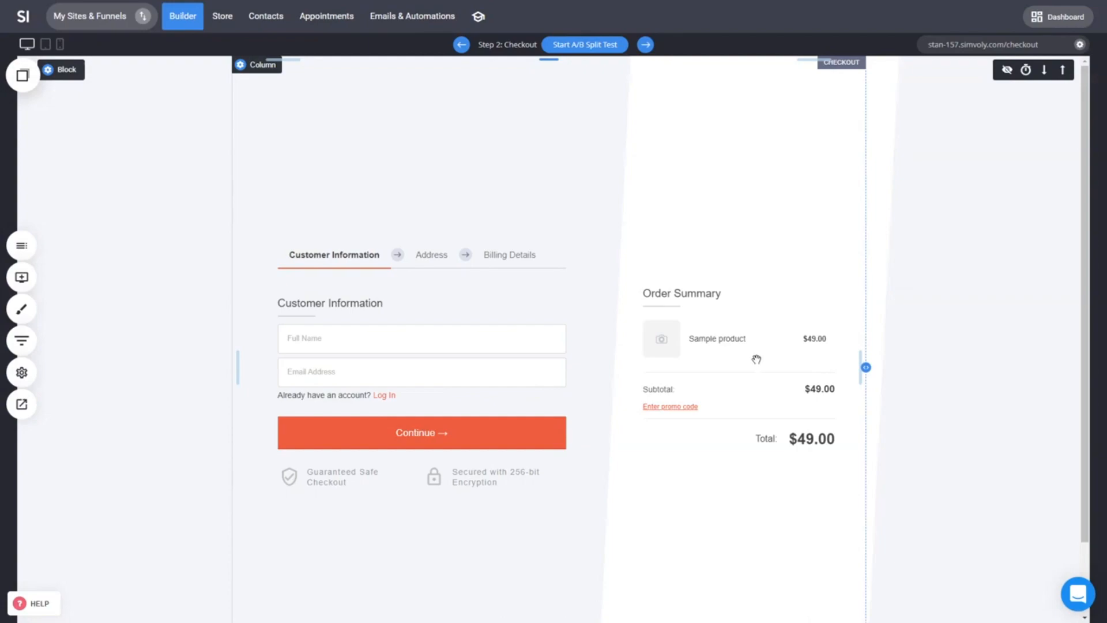
- Add a new digital product to the store and title it "1"
left_click(223, 19)
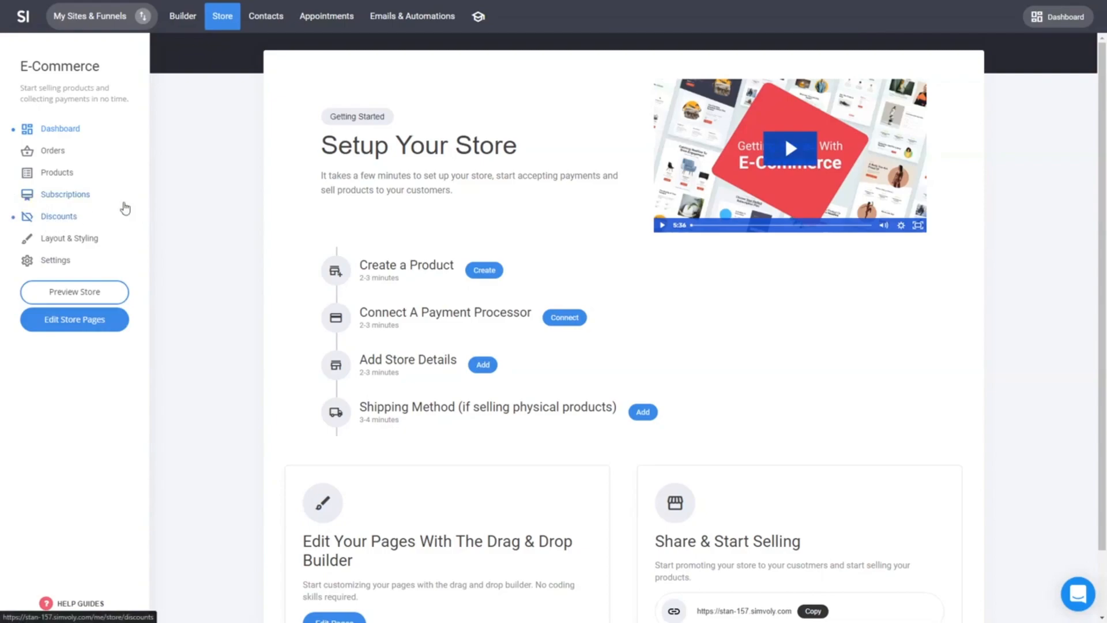
left_click(64, 177)
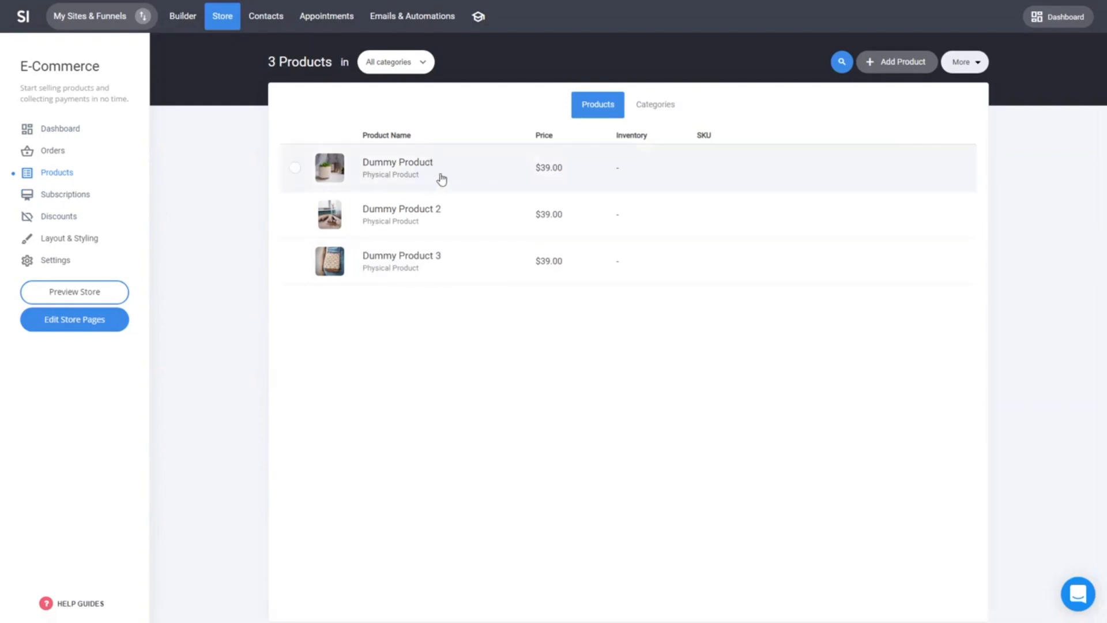
left_click(891, 65)
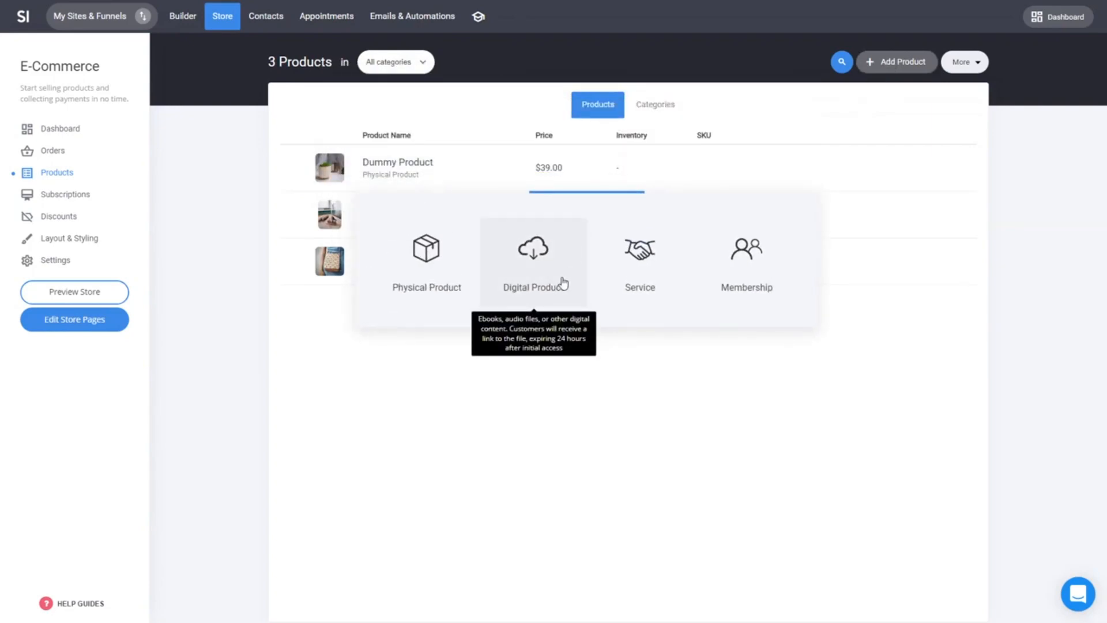
left_click(566, 264)
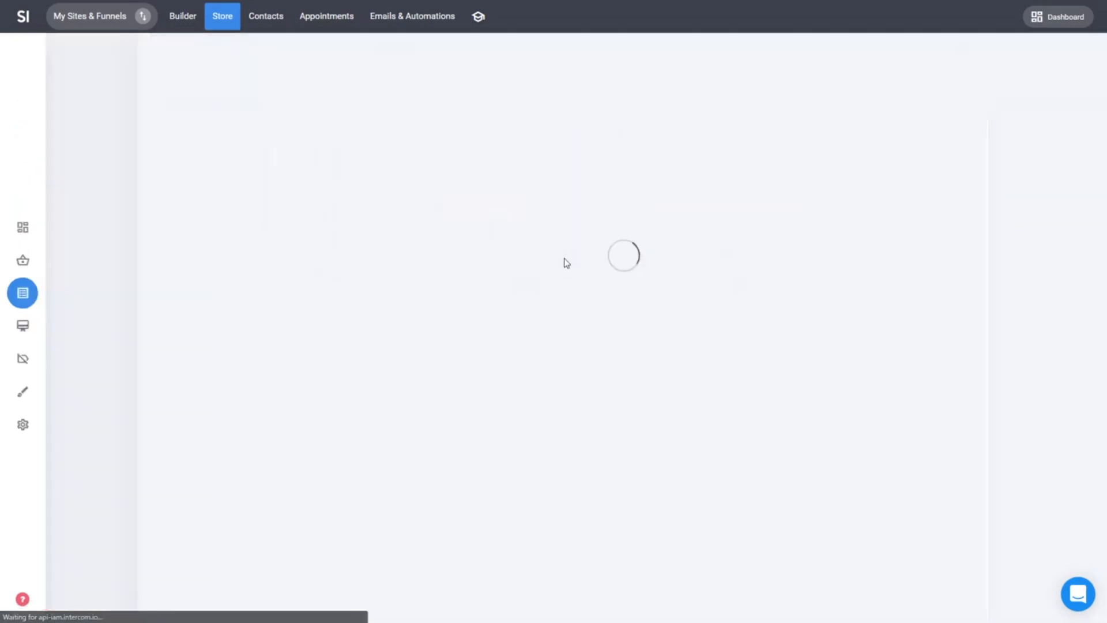
type("1")
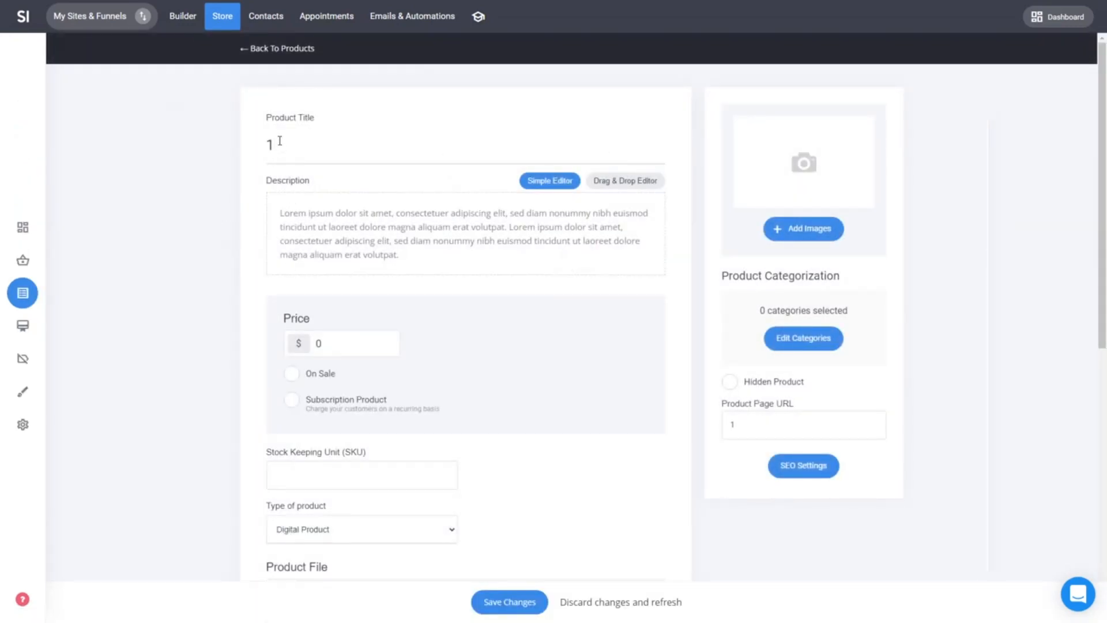
- Set the product's price to $19 and put it on sale with a sale price of $14
left_click_drag(350, 343, 228, 346)
type("19")
left_click(320, 374)
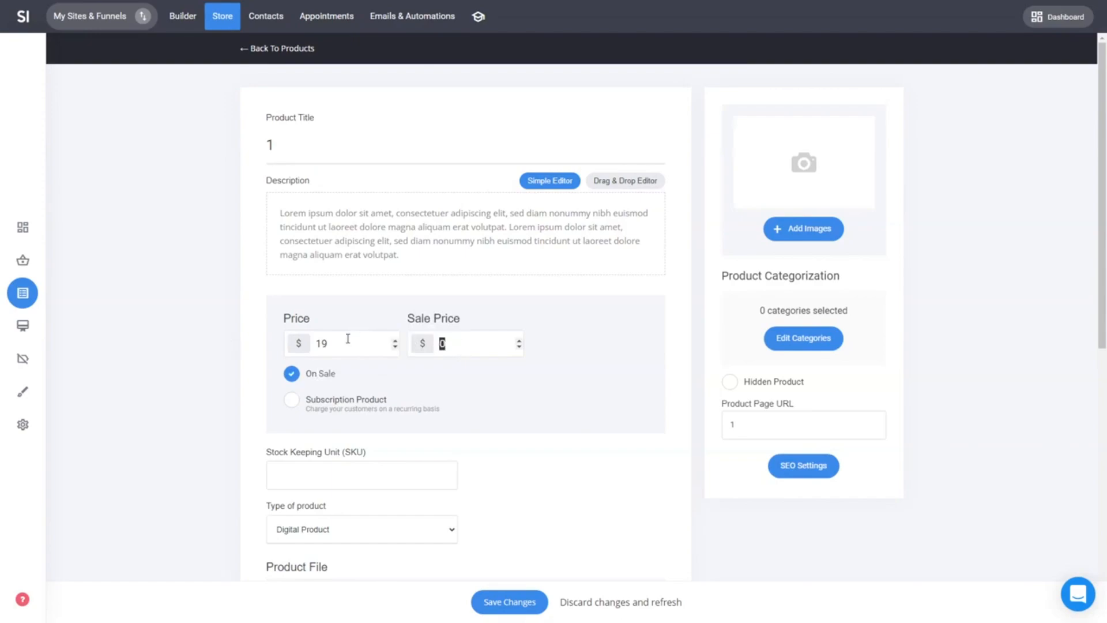
left_click(188, 333)
- Add the "Get More Leads" book cover from the file manager as the product's image
left_click(846, 165)
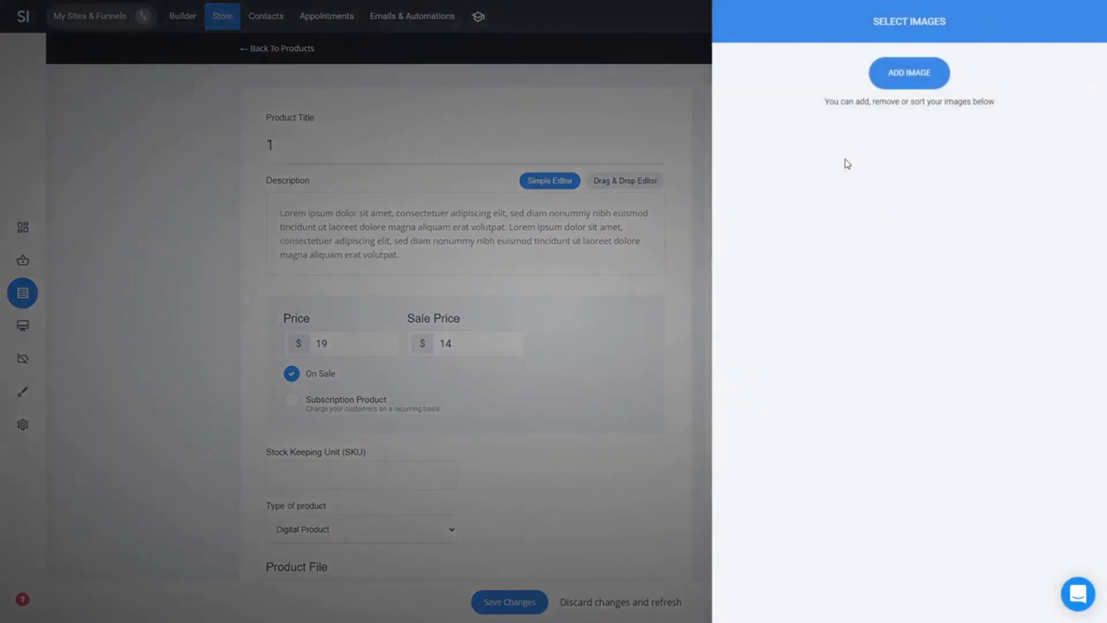
left_click(906, 80)
left_click(439, 141)
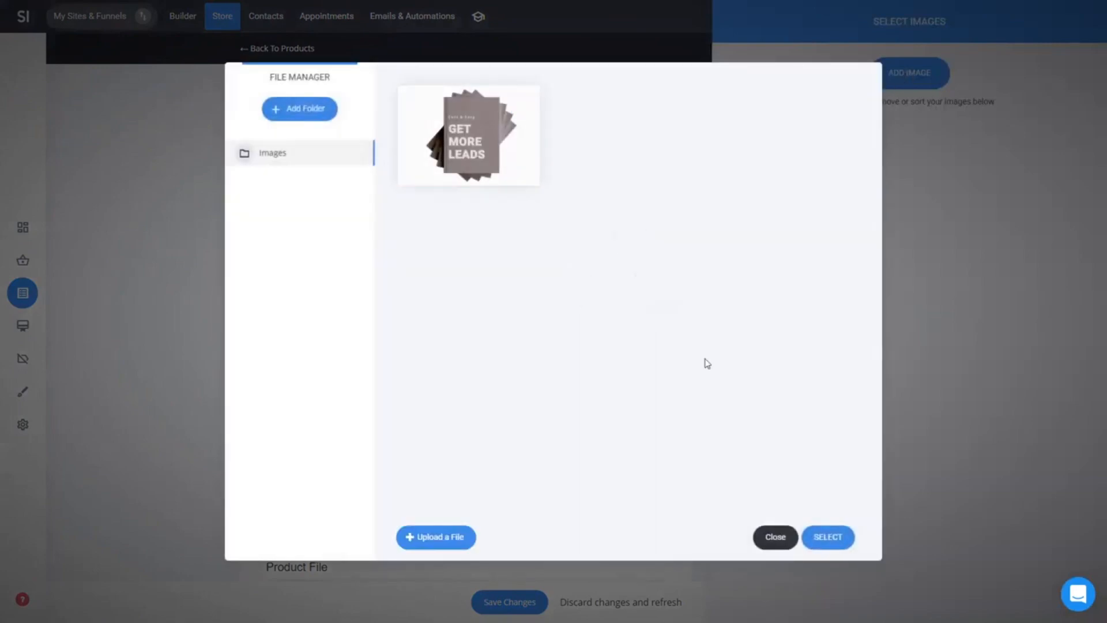
left_click(812, 542)
left_click(567, 331)
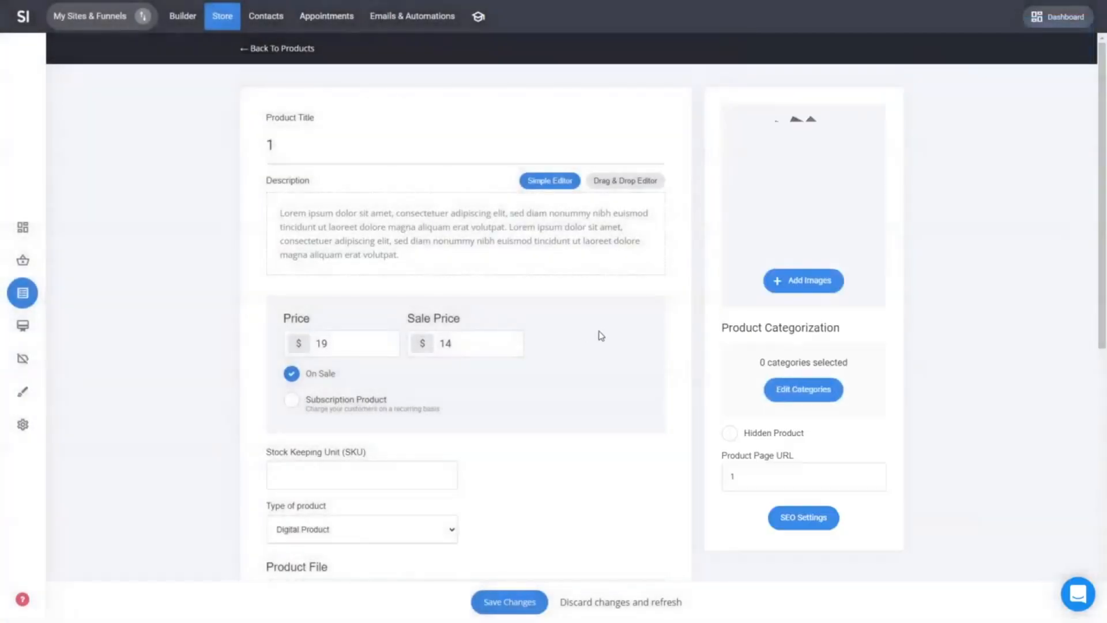
- Keep the type as Digital Product and attach 1.png from the Images folder as the product file
scroll(827, 407, "down", 4)
left_click(355, 352)
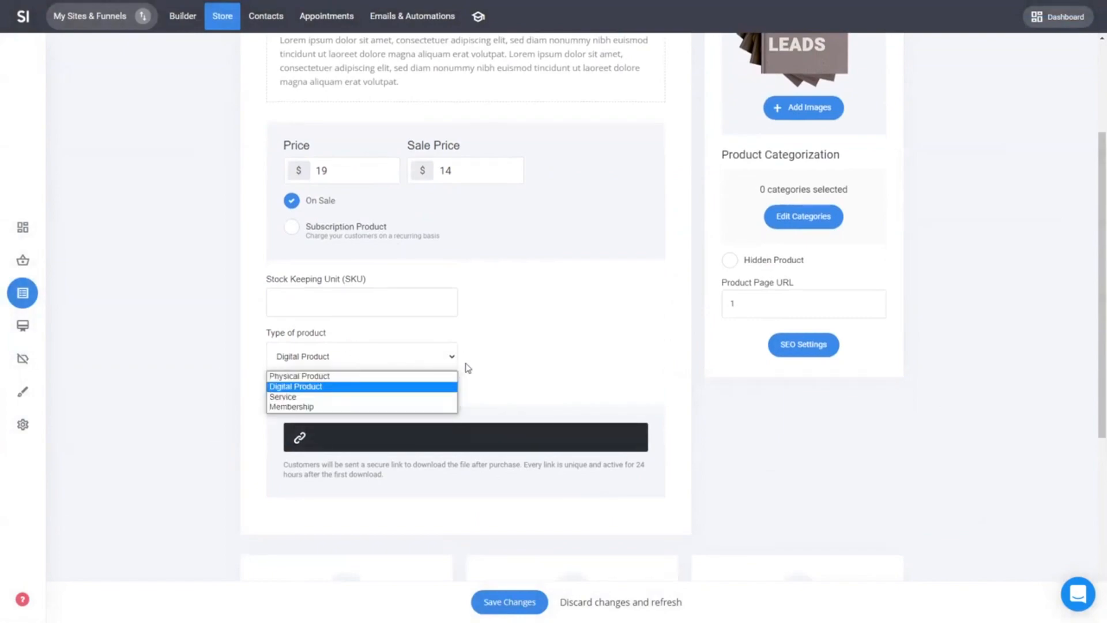
left_click(546, 366)
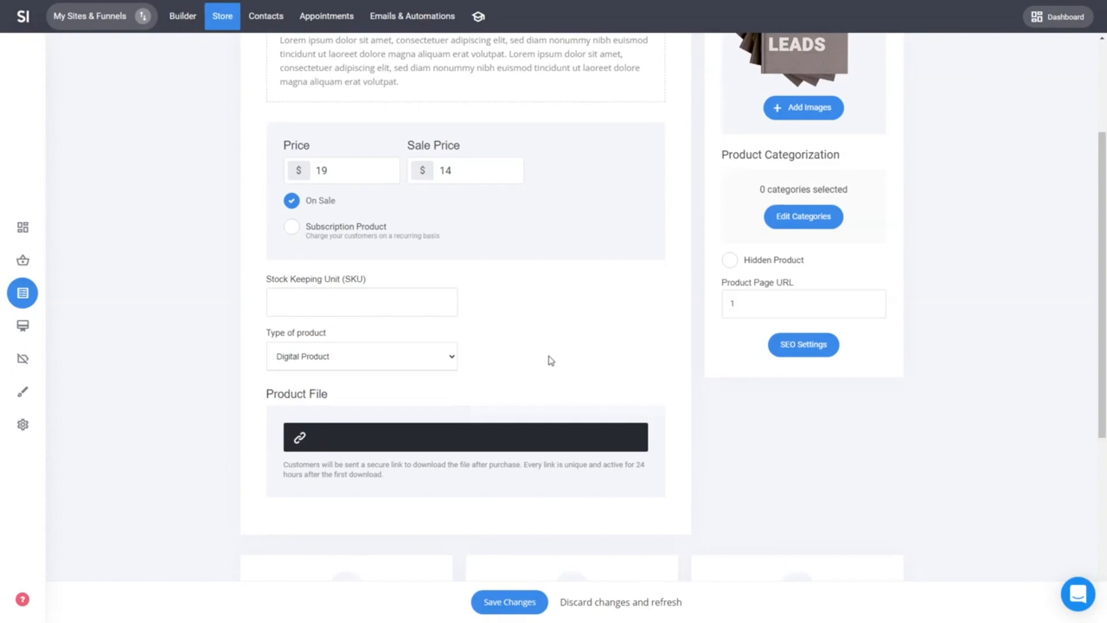
left_click(500, 436)
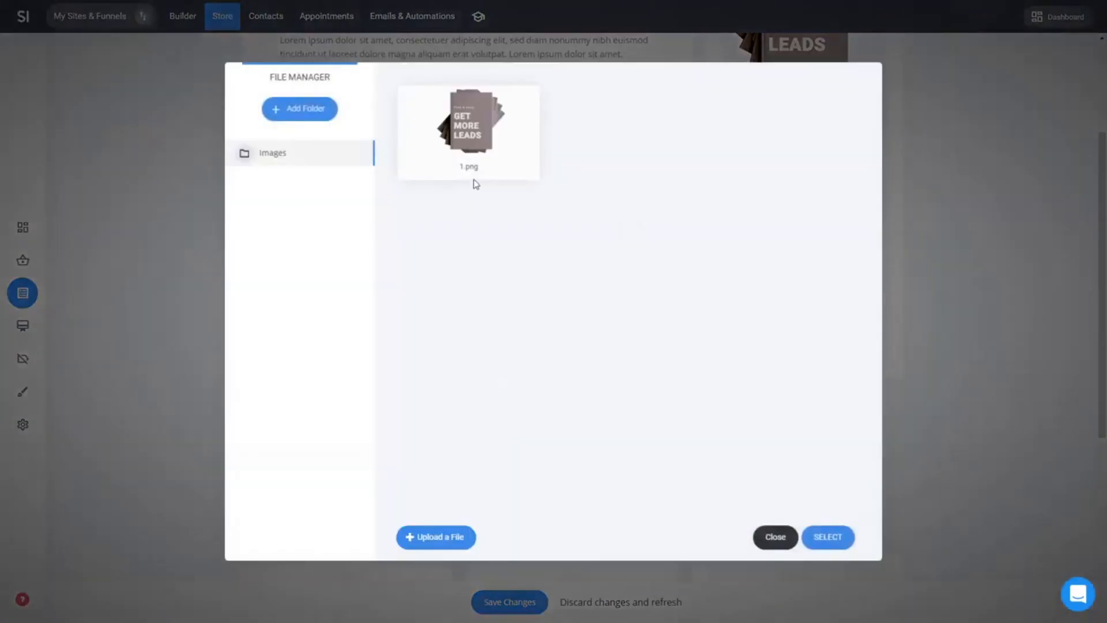
left_click(477, 152)
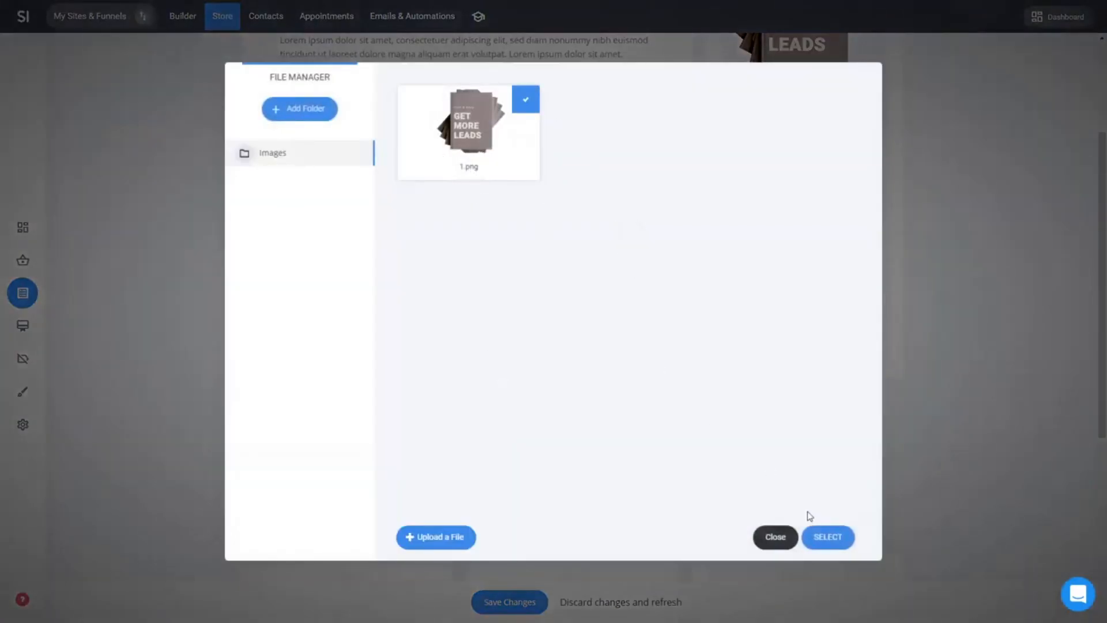
left_click(824, 546)
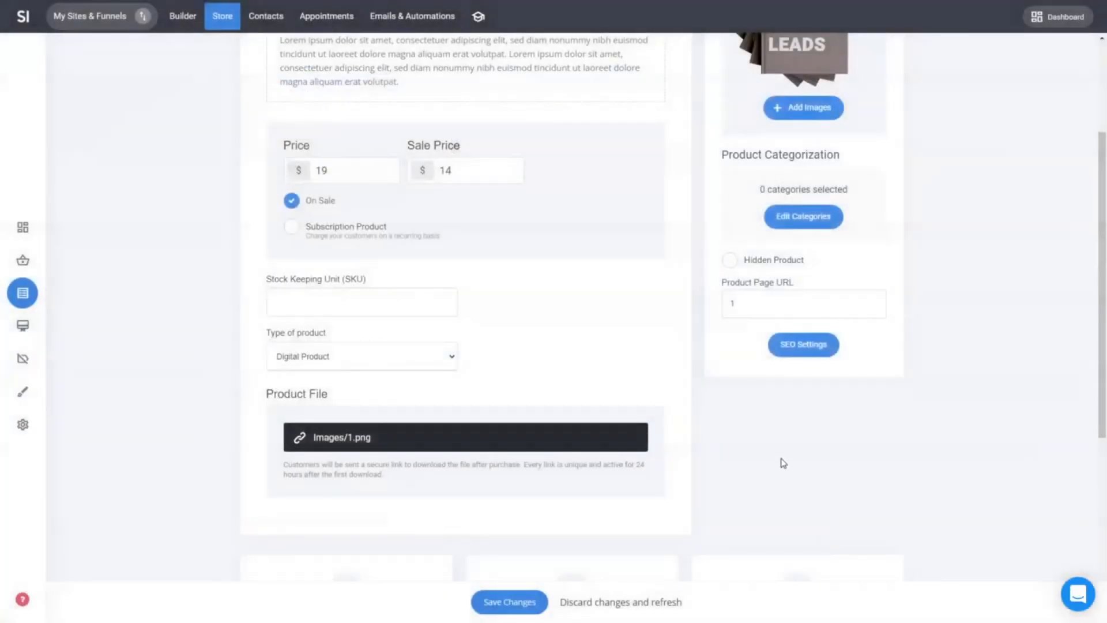
- Look over the remaining product options, save the product and return to the product list
scroll(781, 459, "down", 4)
scroll(380, 371, "down", 2)
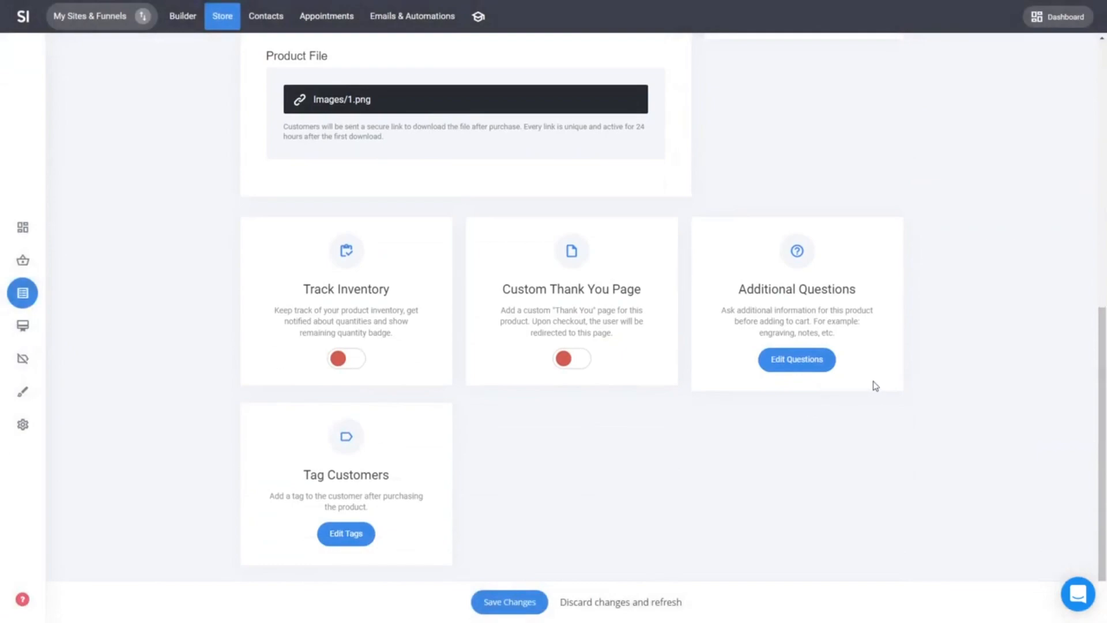
scroll(1080, 420, "up", 8)
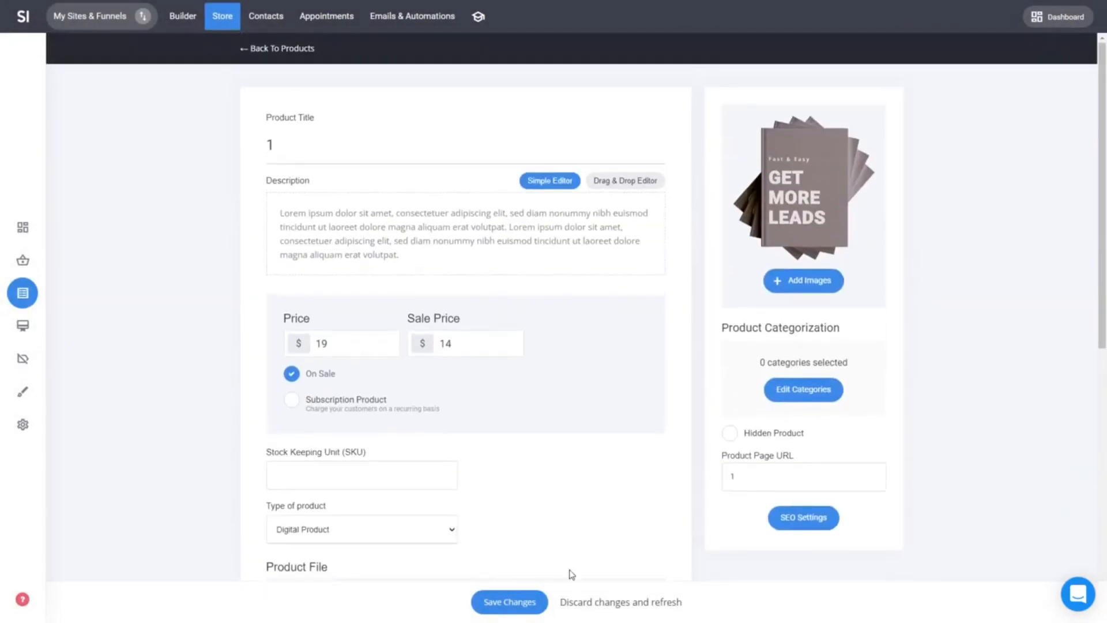
left_click(520, 601)
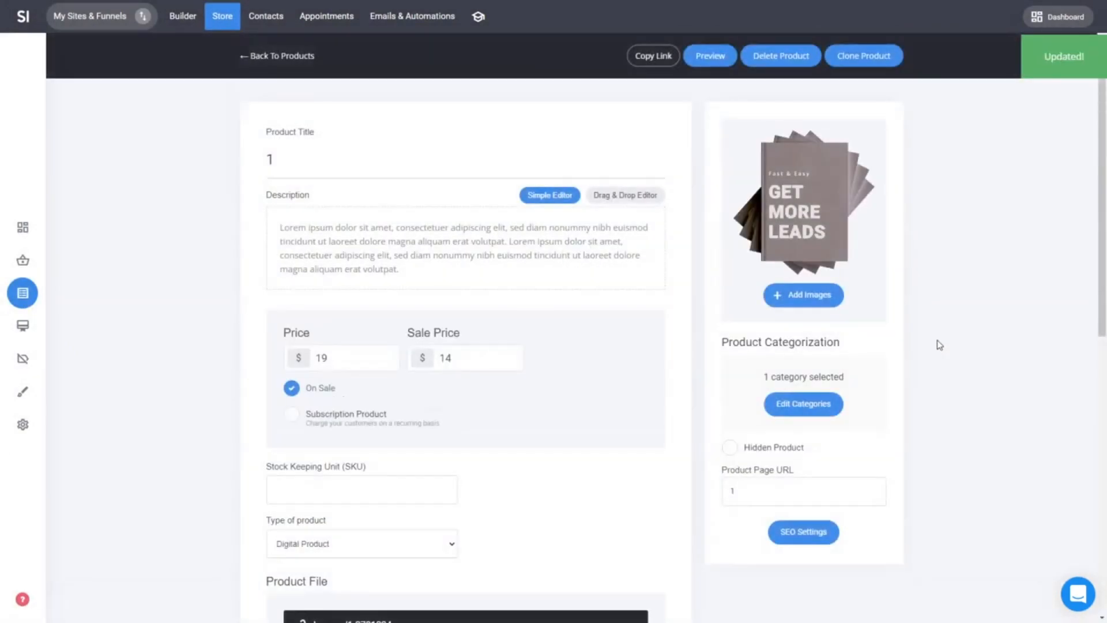
left_click(302, 58)
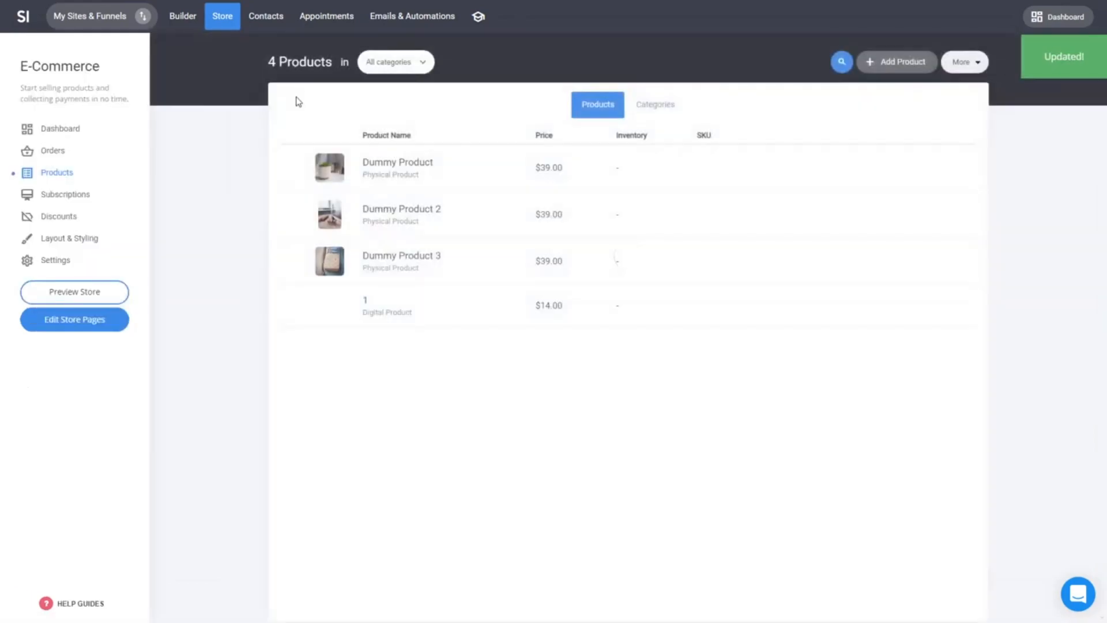
left_click(294, 260)
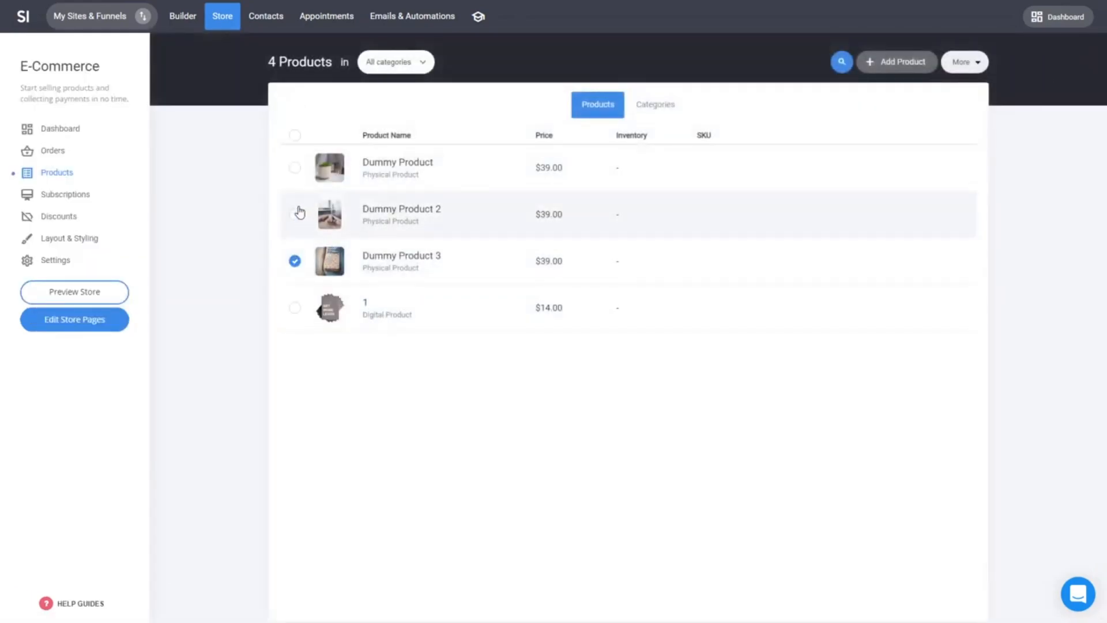
left_click(294, 168)
left_click(960, 63)
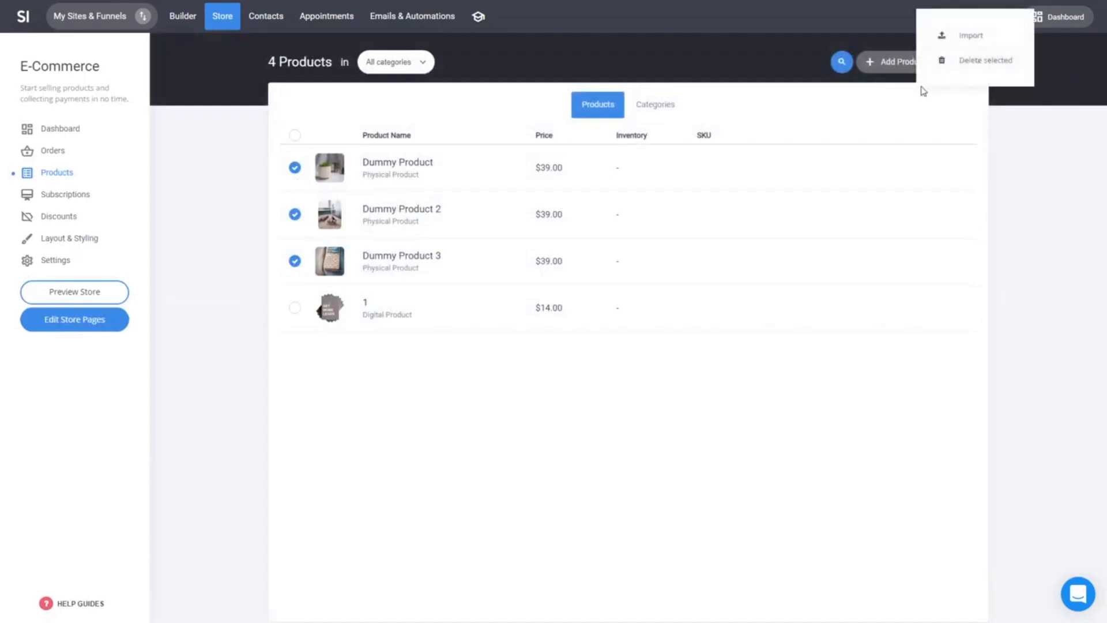
left_click(1026, 316)
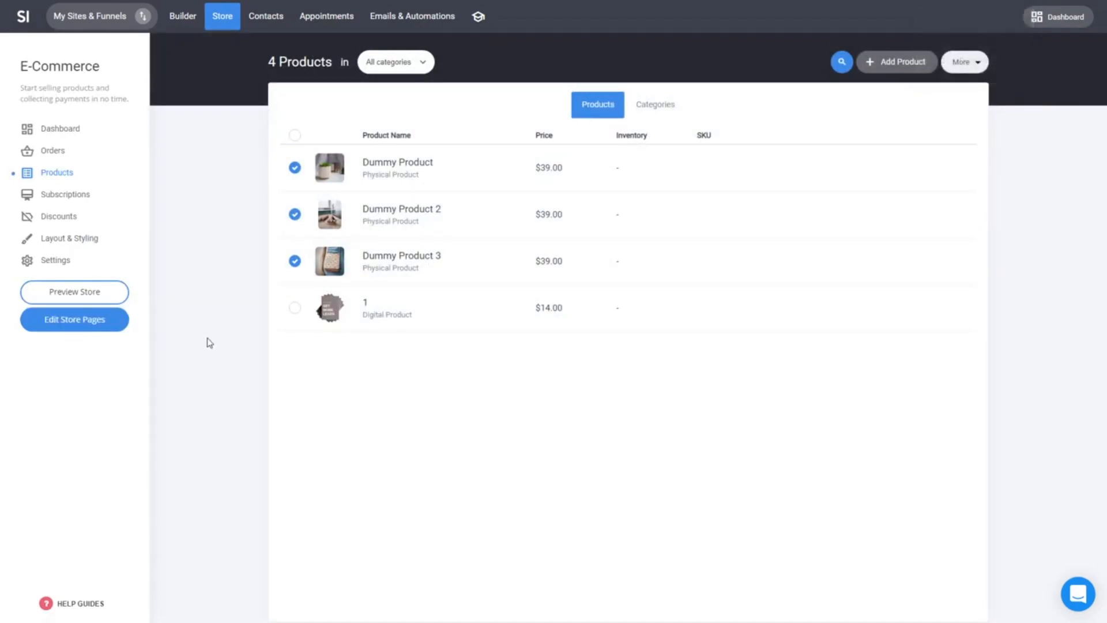
- Connect Bank Transfer as a payment provider in the store settings and view the shipping options
left_click(58, 262)
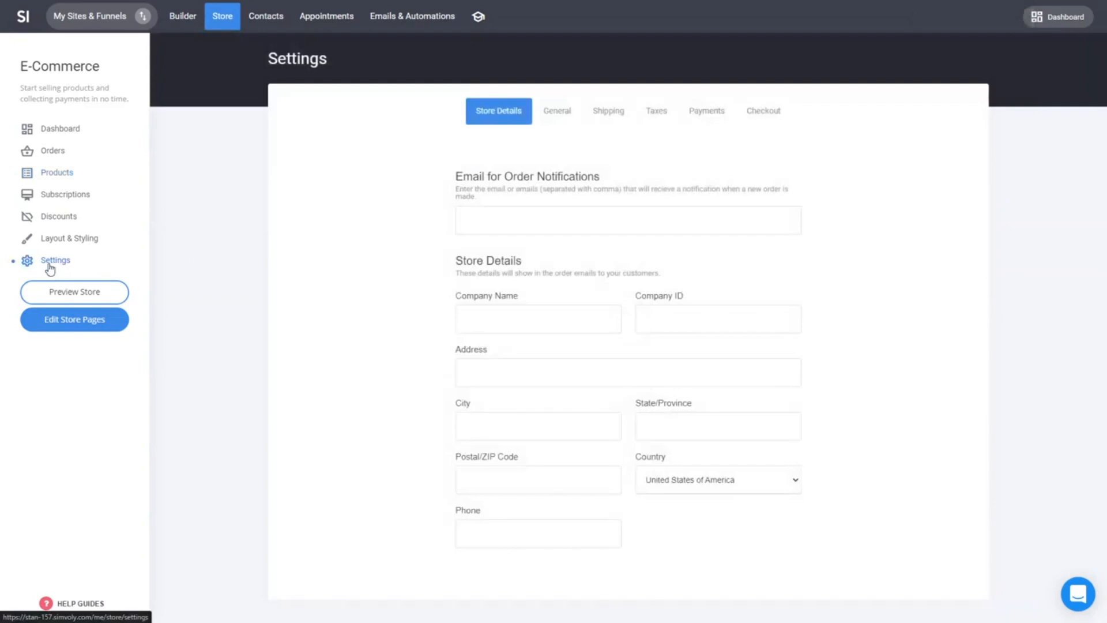
left_click(692, 116)
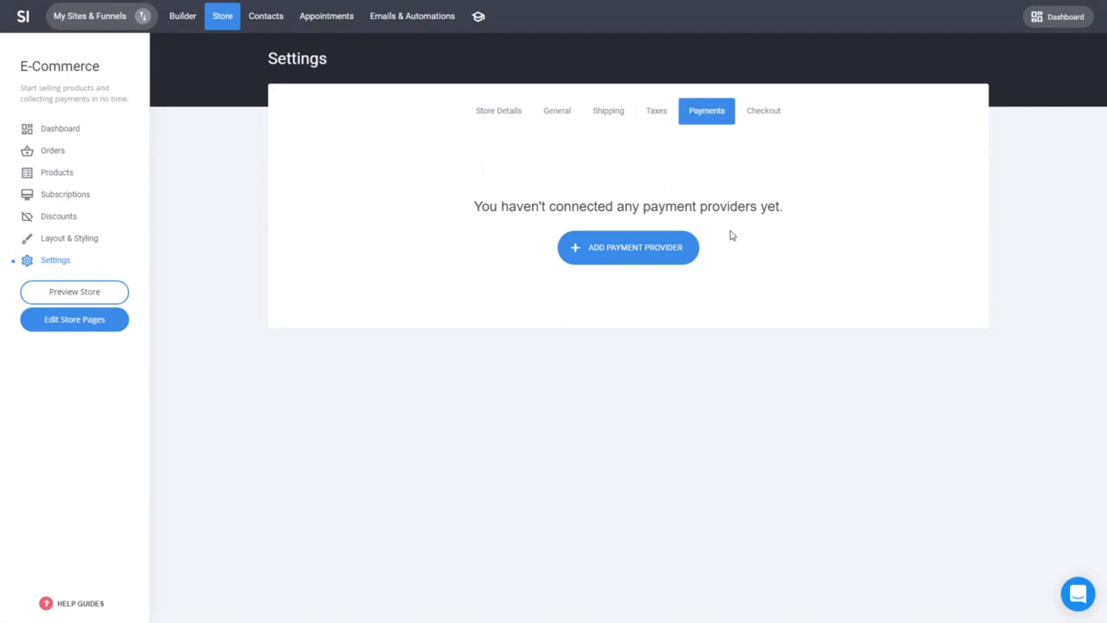
left_click(677, 249)
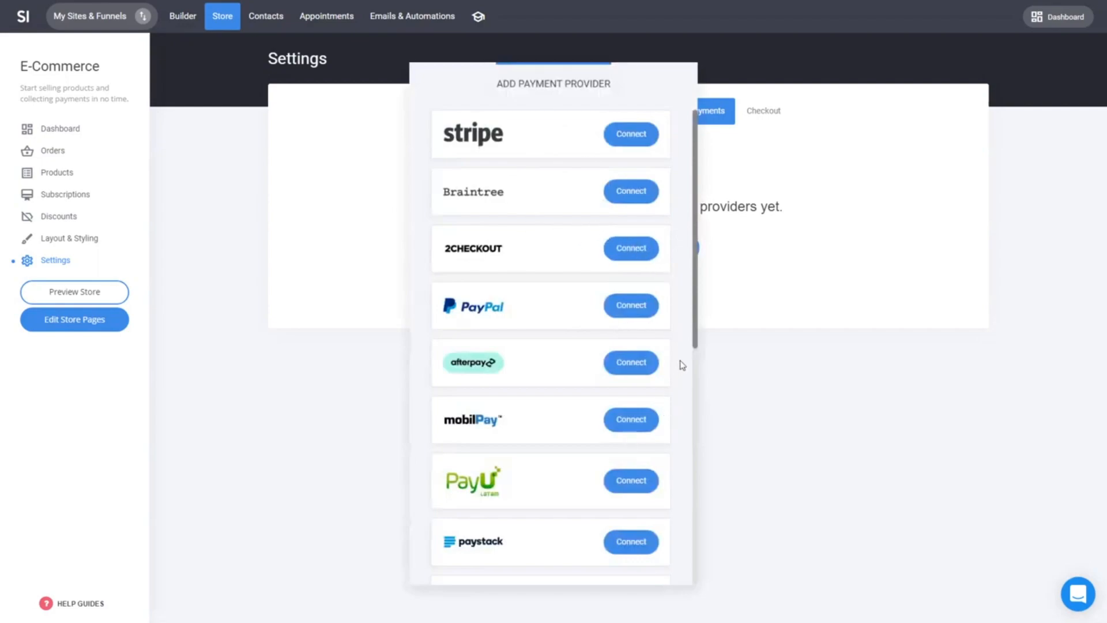
scroll(682, 364, "down", 8)
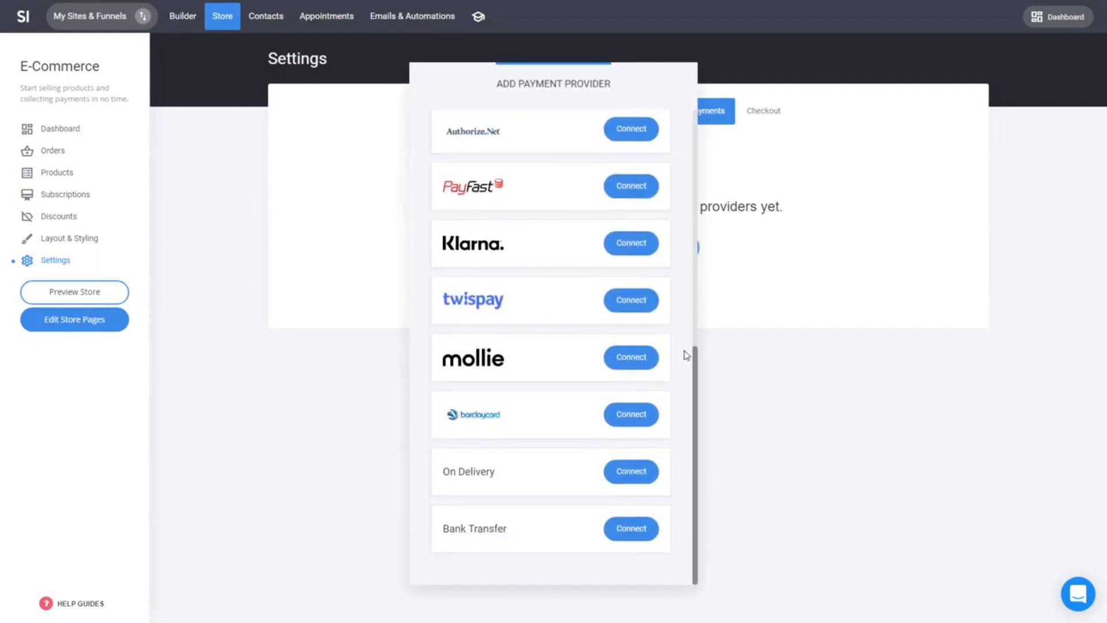
left_click(623, 523)
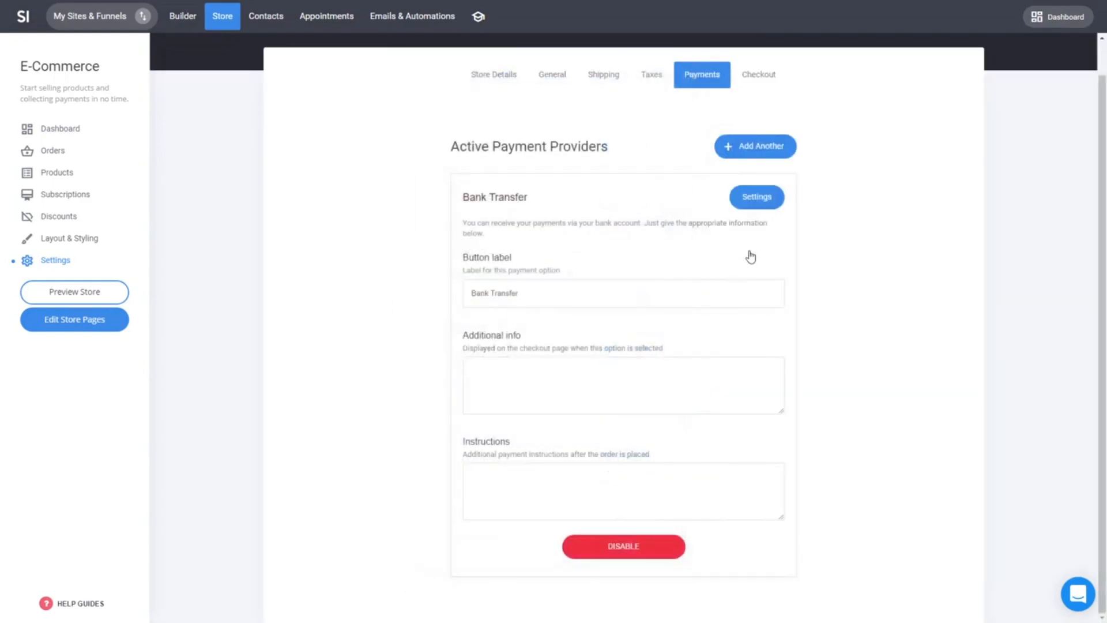
left_click(758, 201)
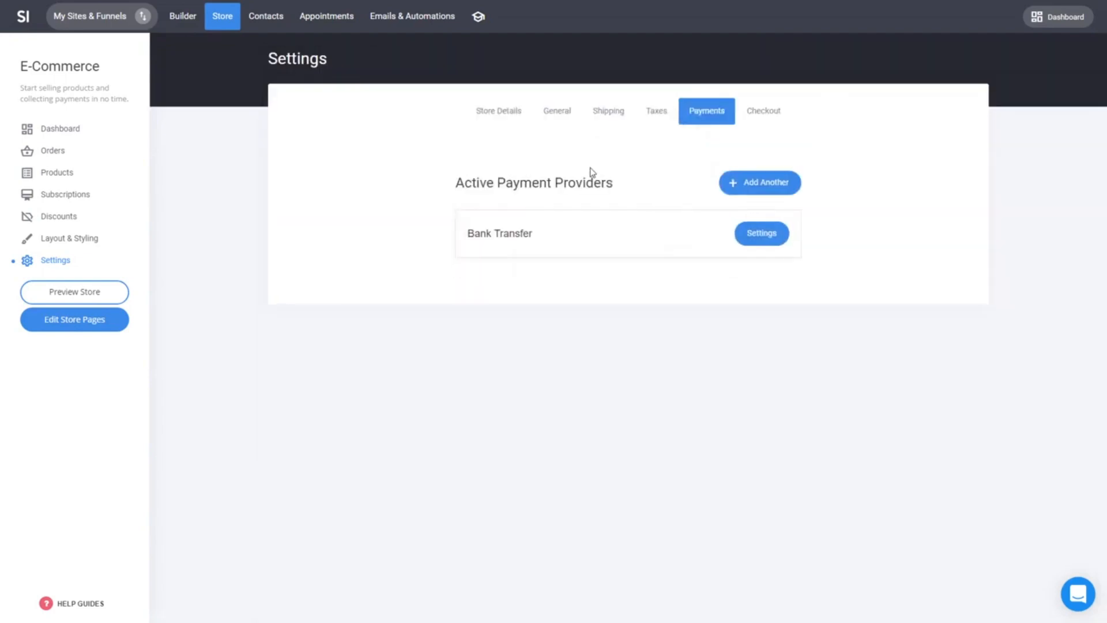
left_click(619, 123)
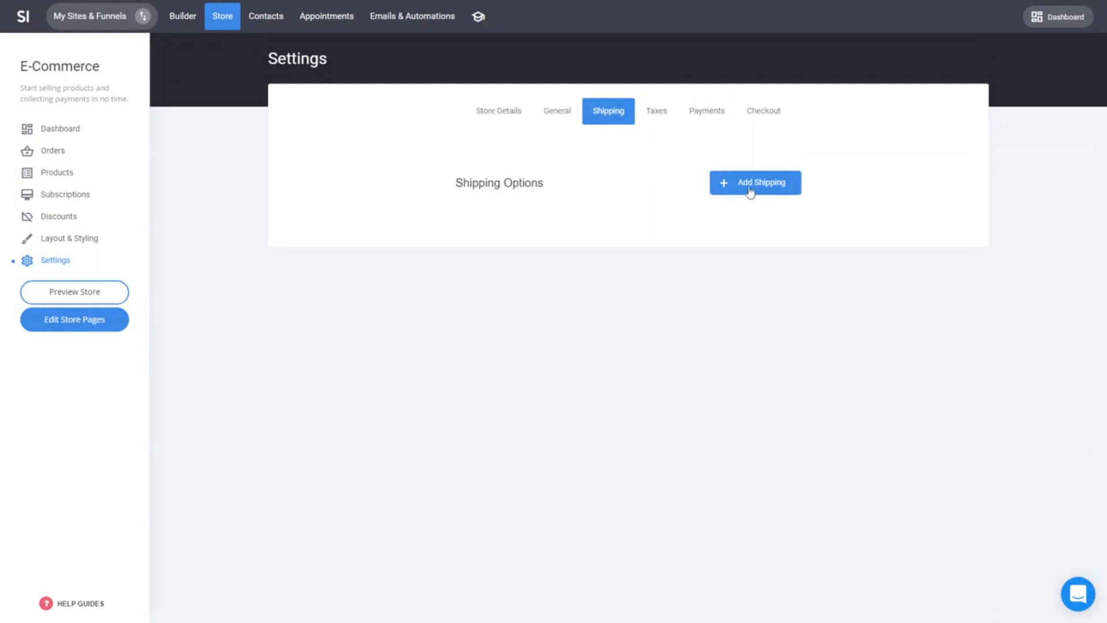
- Return to the funnel's Checkout step in the builder and select product "1" as its main product
left_click(196, 17)
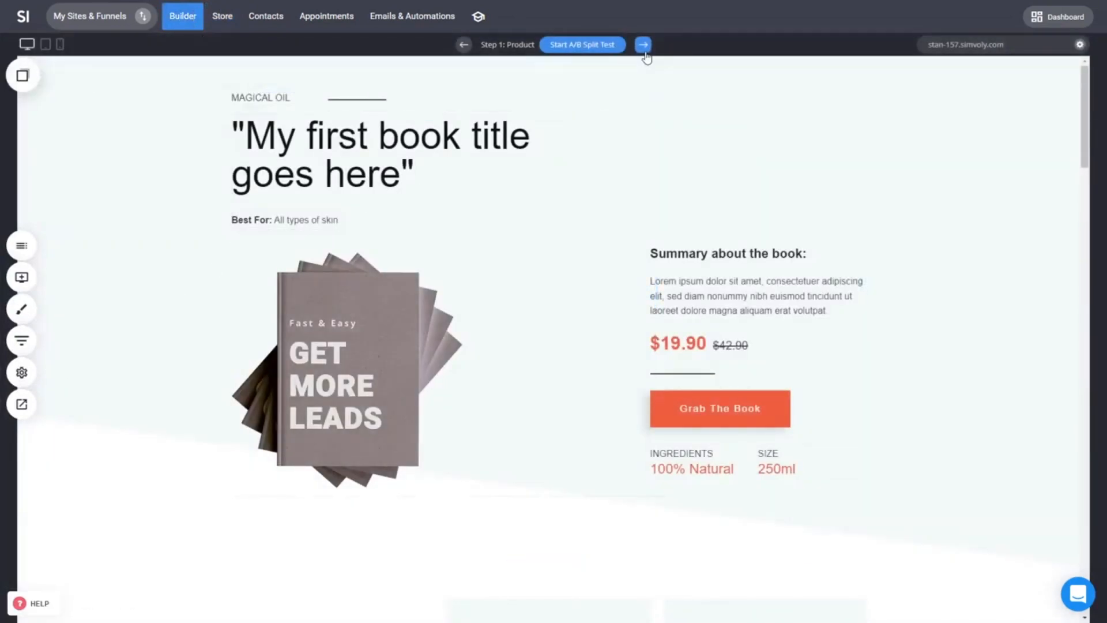
left_click(21, 340)
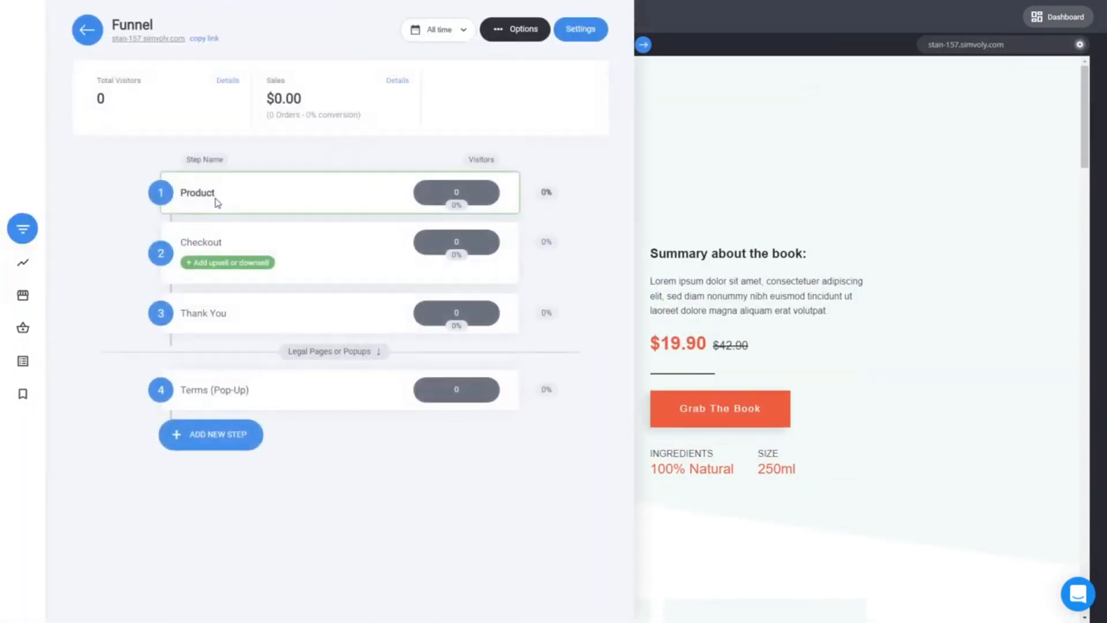
left_click(828, 190)
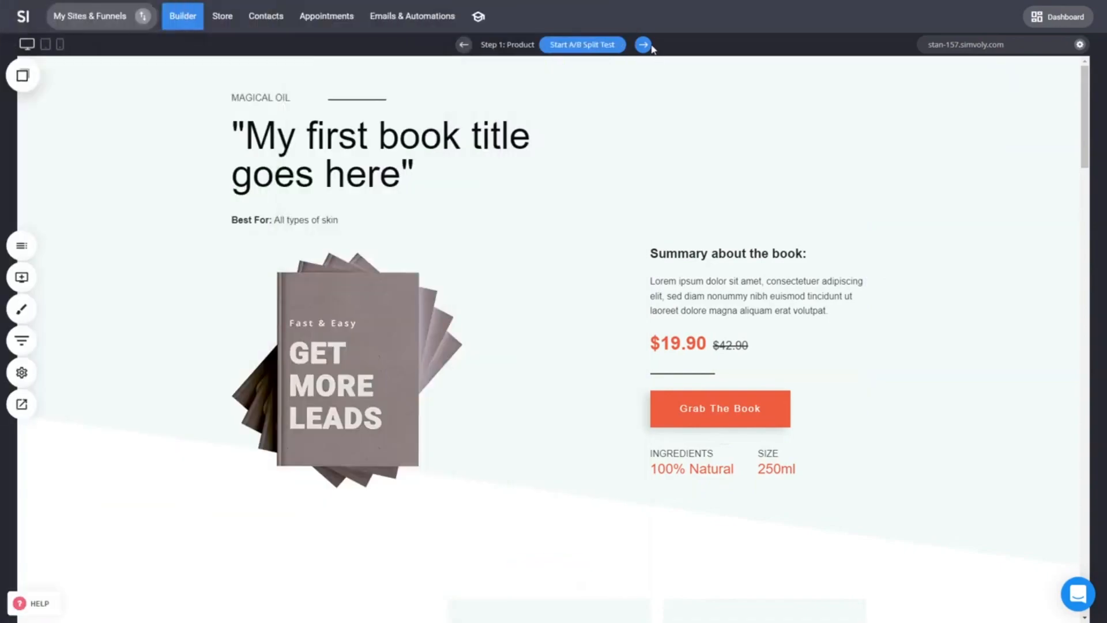
left_click(644, 46)
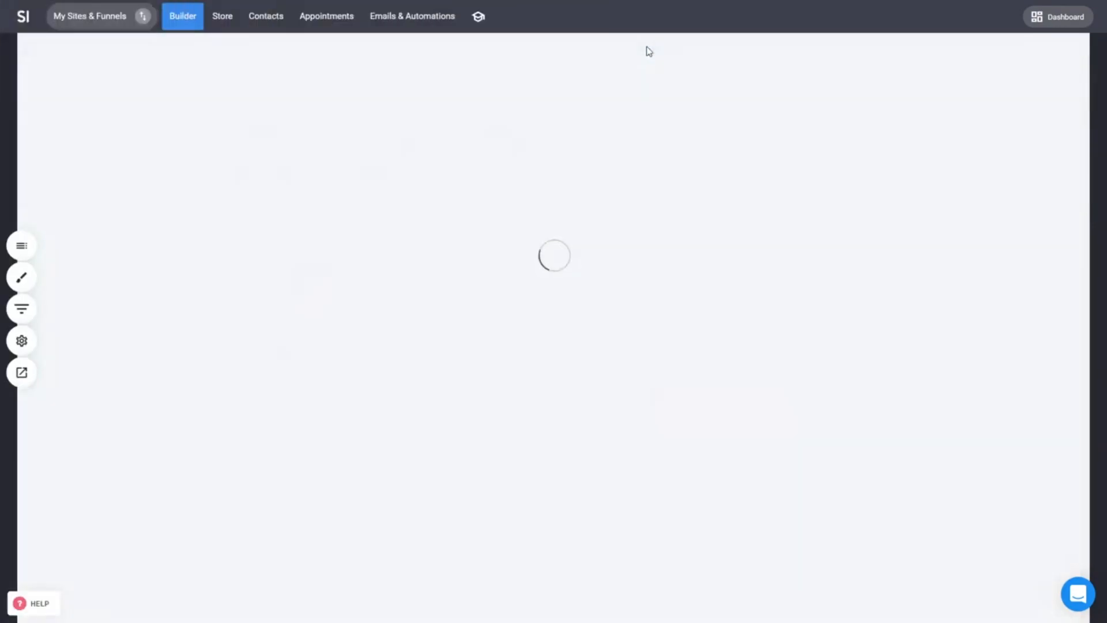
left_click(609, 174)
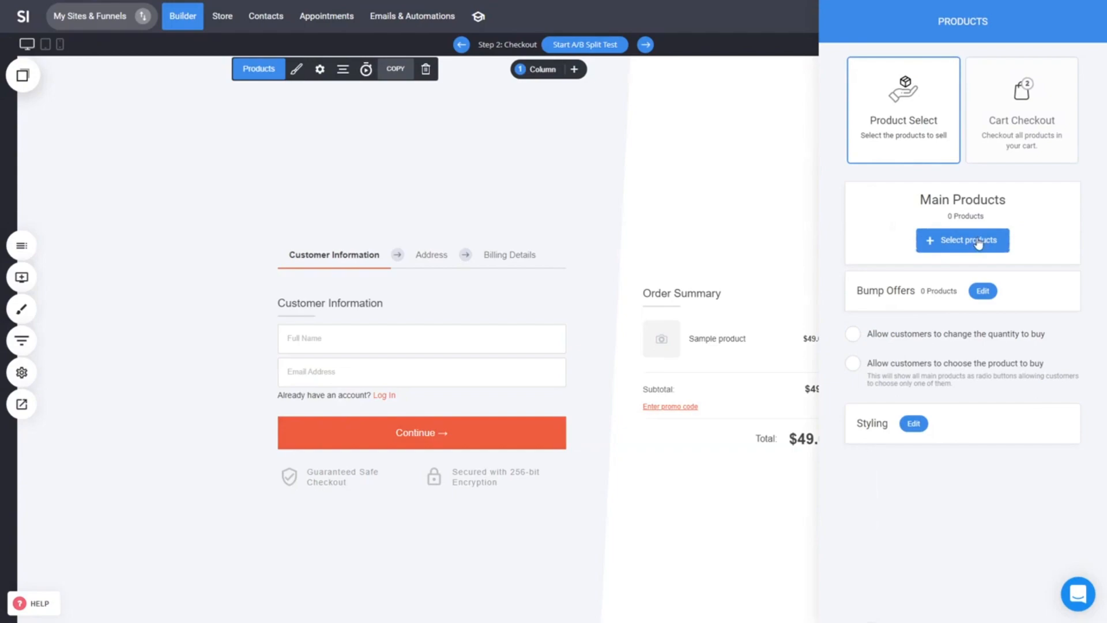
left_click(968, 239)
left_click(478, 181)
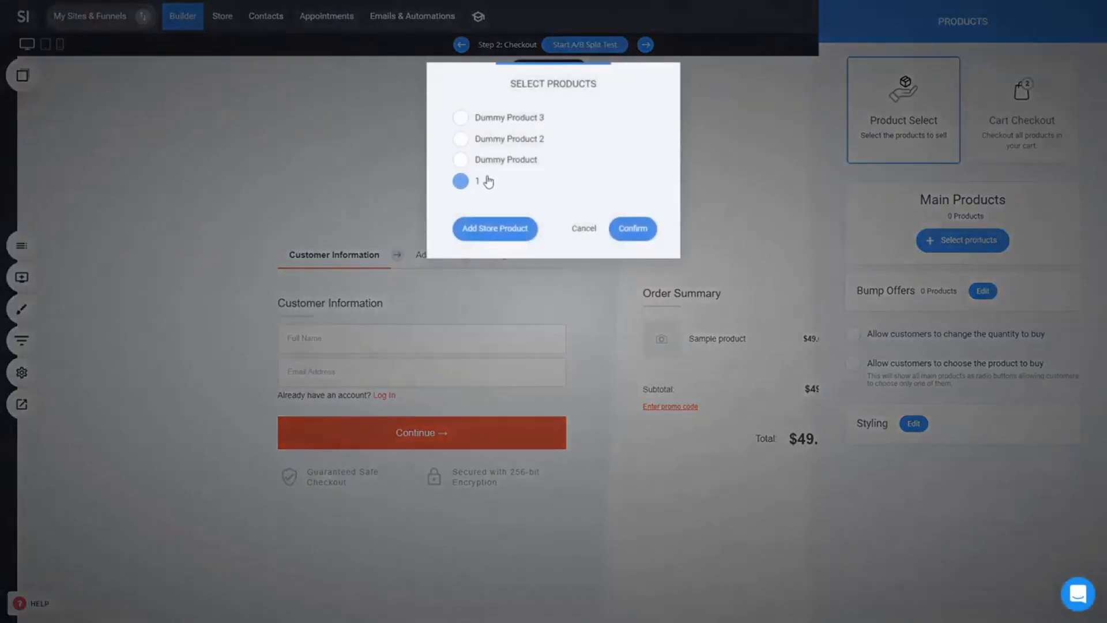
left_click(643, 240)
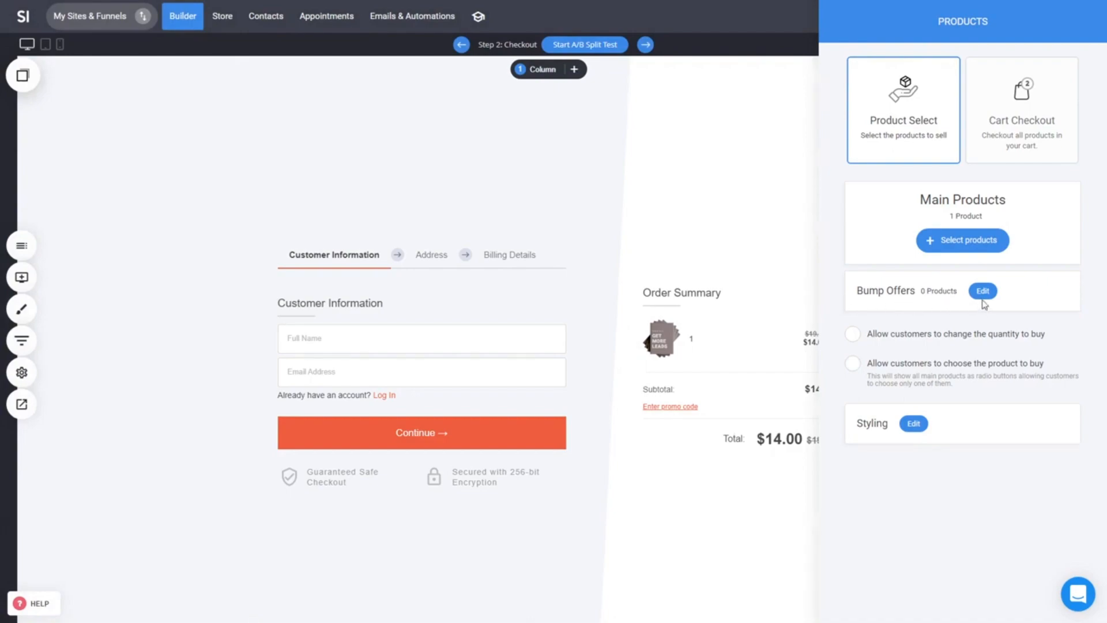
- Add a bump offer to the checkout and choose Dummy Product as its bump product
left_click(984, 296)
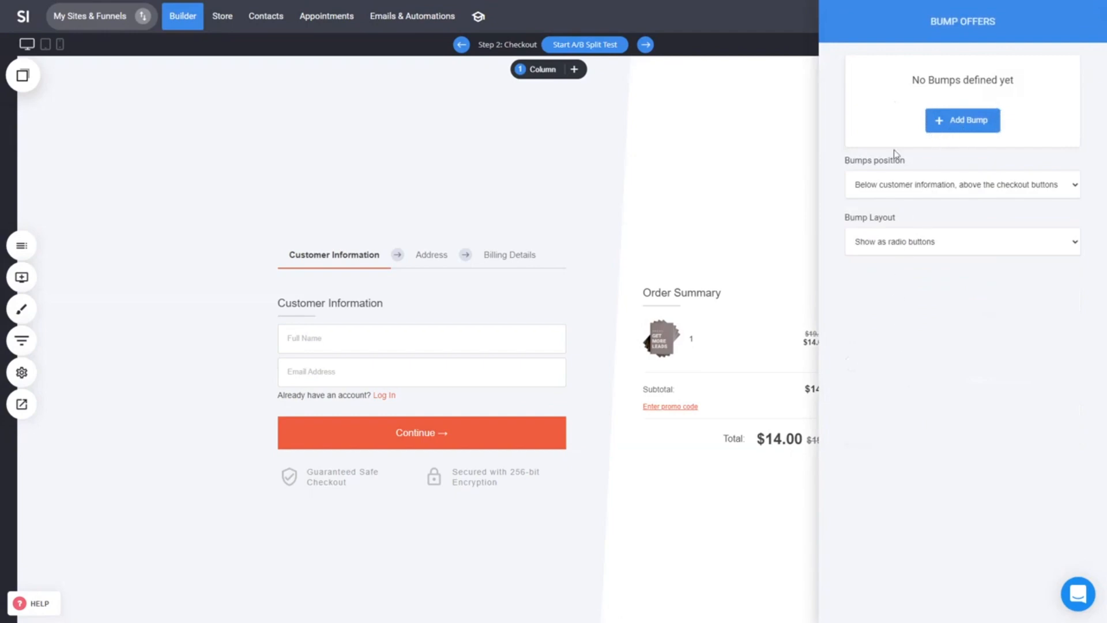
left_click(972, 128)
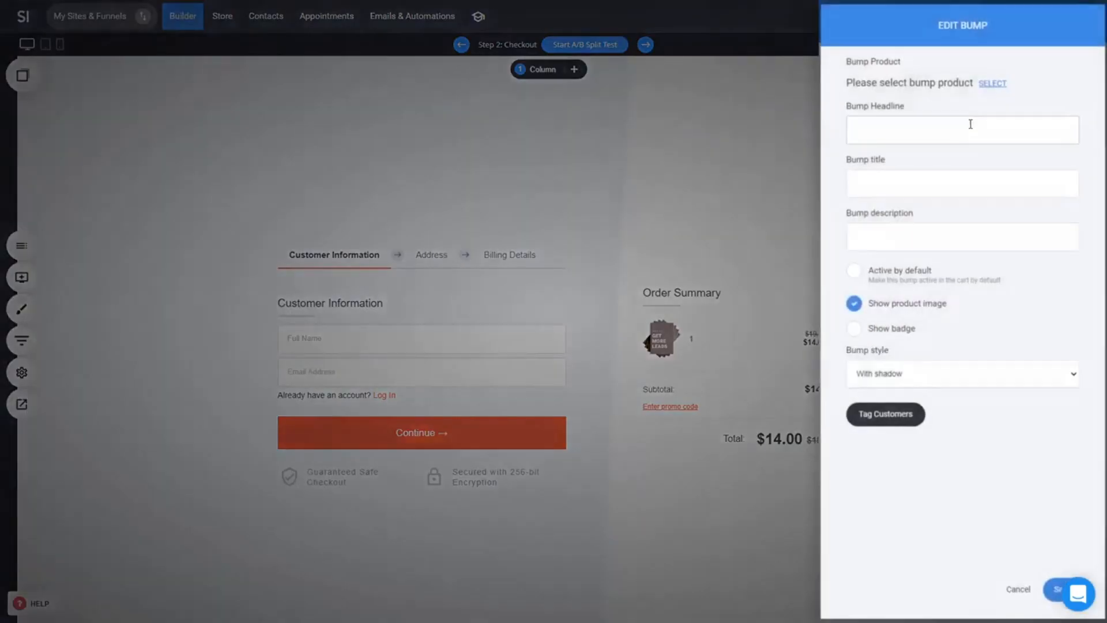
left_click(999, 86)
left_click(521, 161)
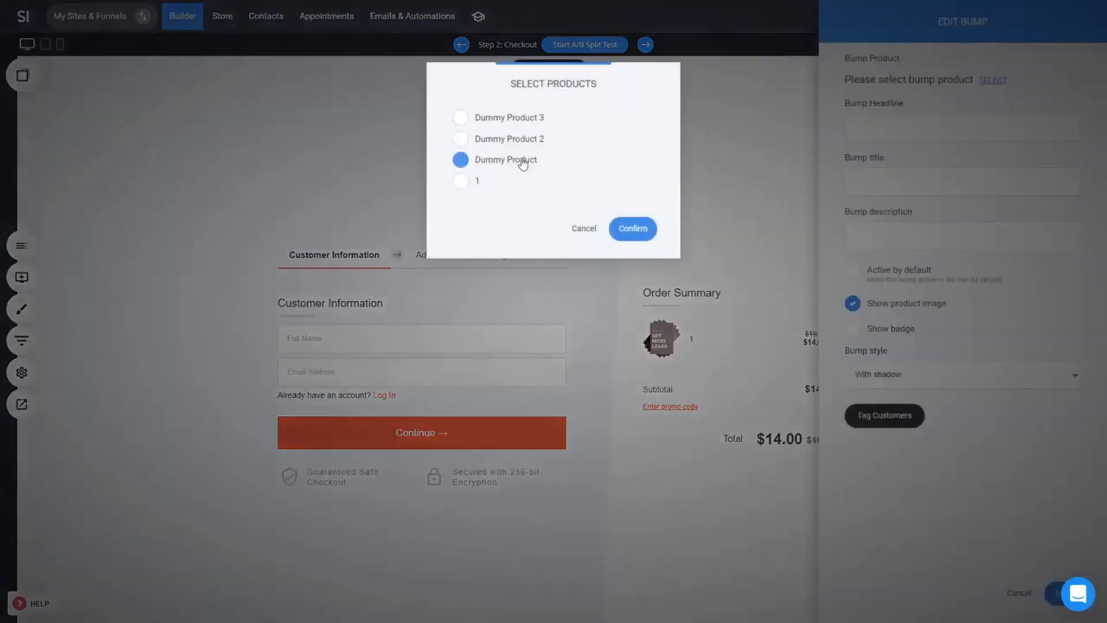
left_click(633, 229)
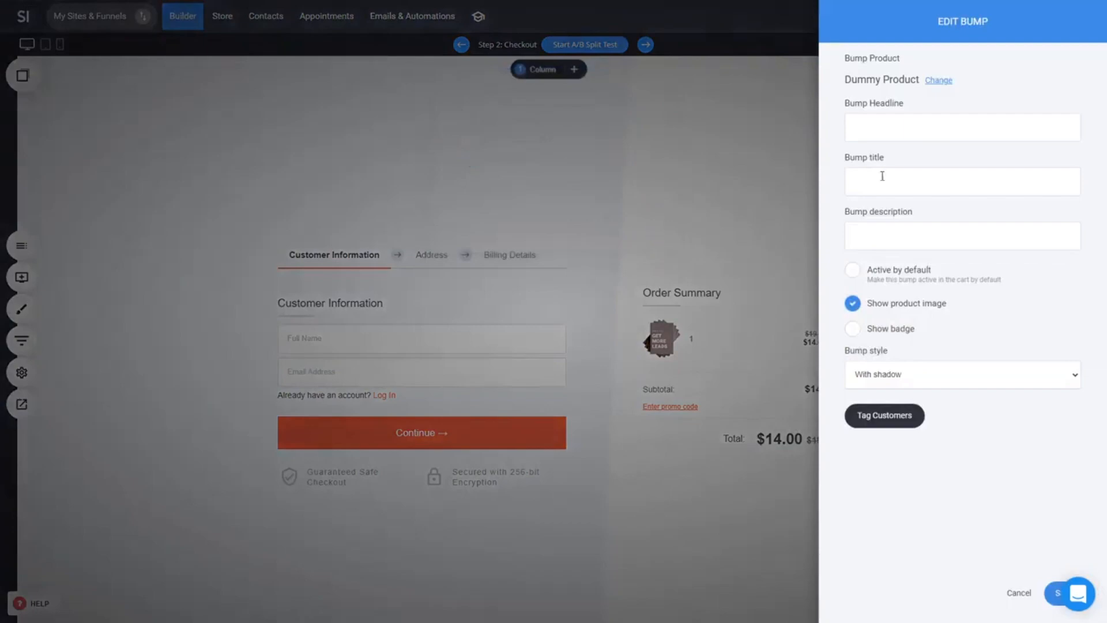
- Enter the bump headline "Yes! I want to grab this deal!", the title "Bump title" and the description "Bump description"
left_click(951, 128)
type("Yes! I want to grab this deal!")
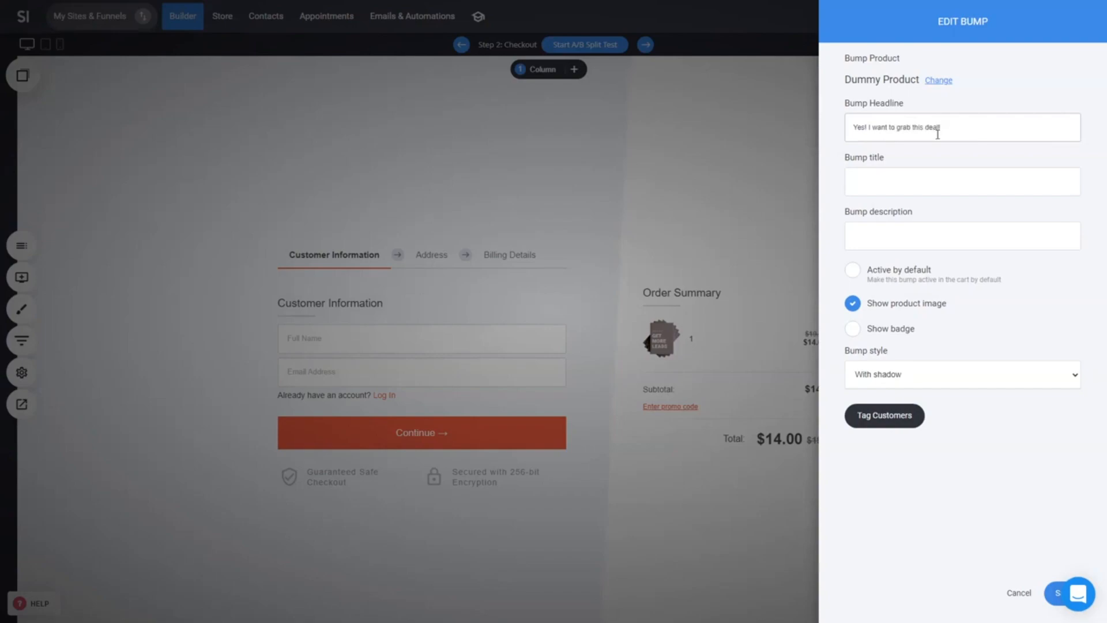
left_click_drag(887, 157, 845, 157)
key("ctrl+c")
left_click(862, 175)
key("ctrl+v")
left_click_drag(913, 212, 845, 213)
key("ctrl+c")
left_click(899, 236)
key("ctrl+v")
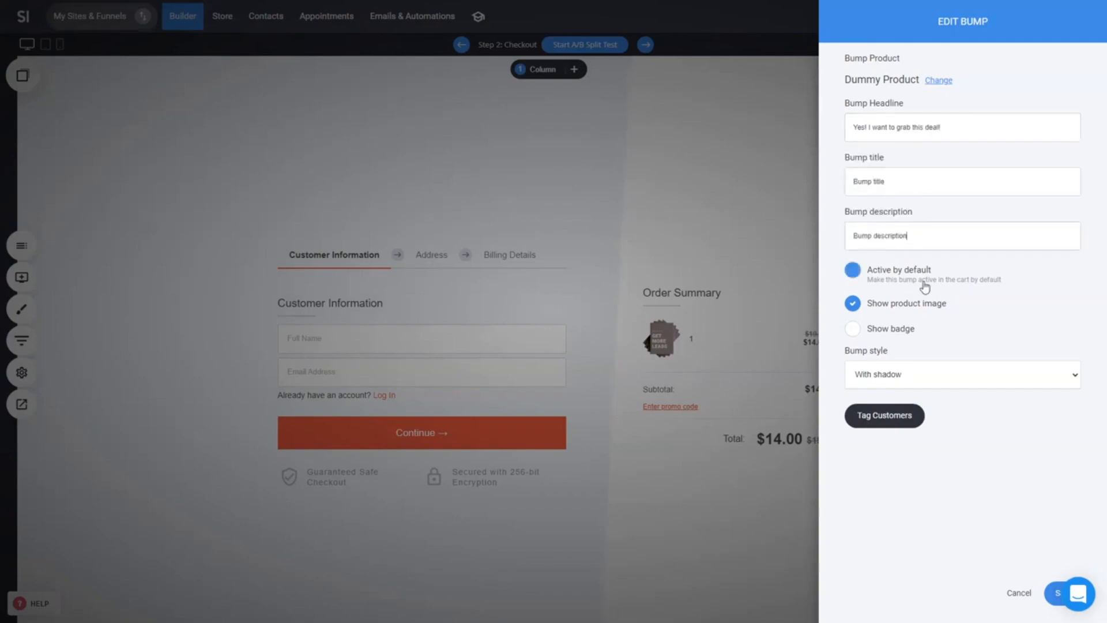
- Set the bump style to With dashed border and save the bump offer
left_click(908, 384)
left_click(887, 405)
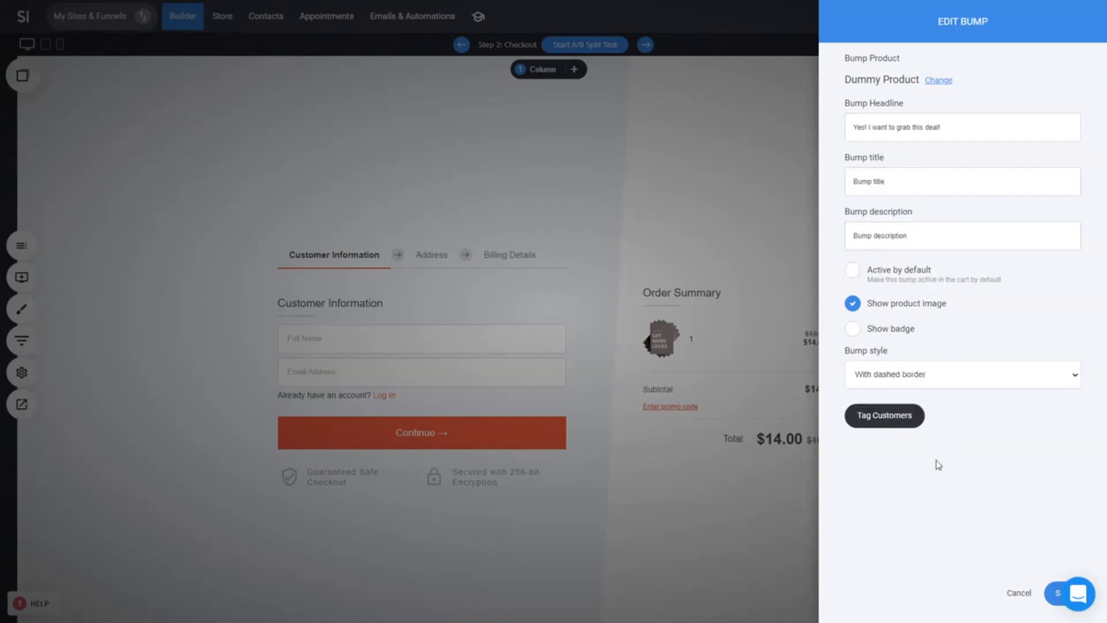
left_click(1051, 593)
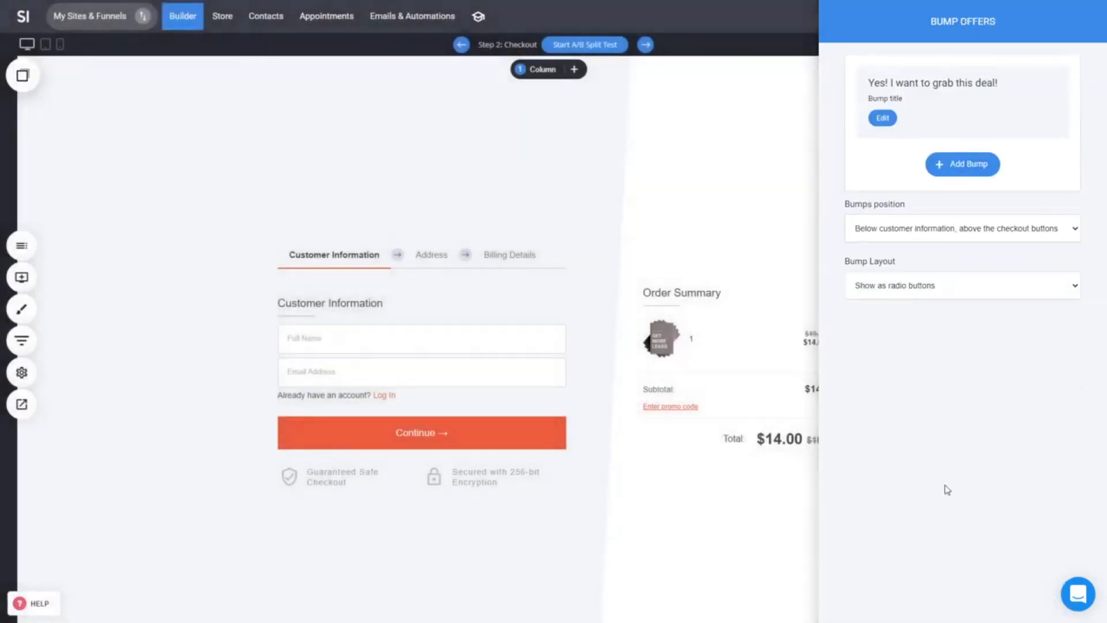
- Position the bump offer below the order summary and save the checkout page
left_click(908, 228)
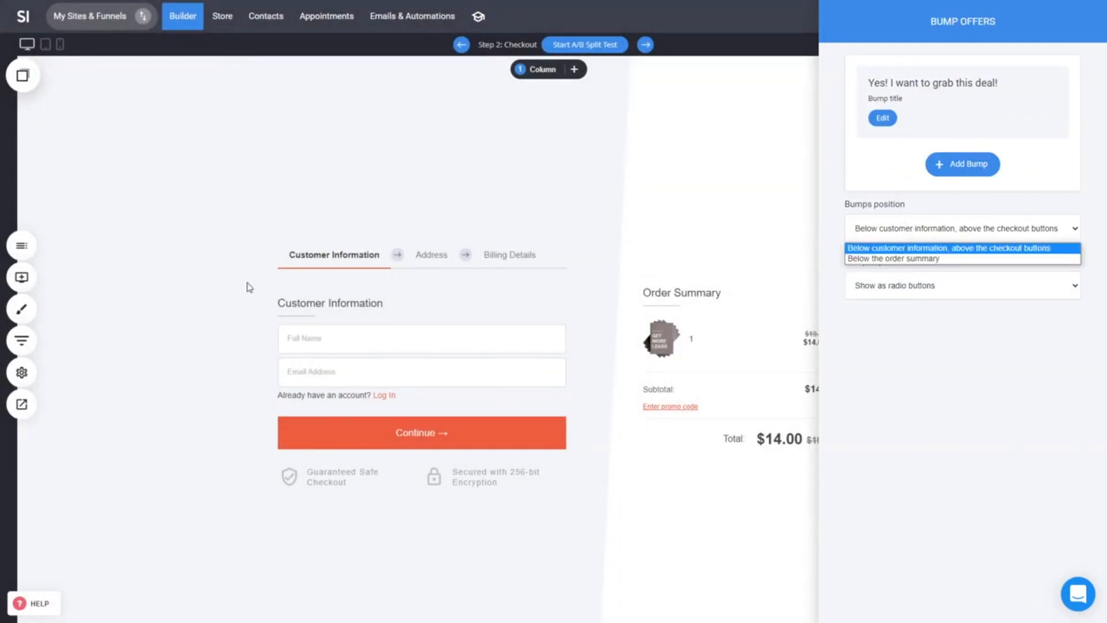
left_click(964, 259)
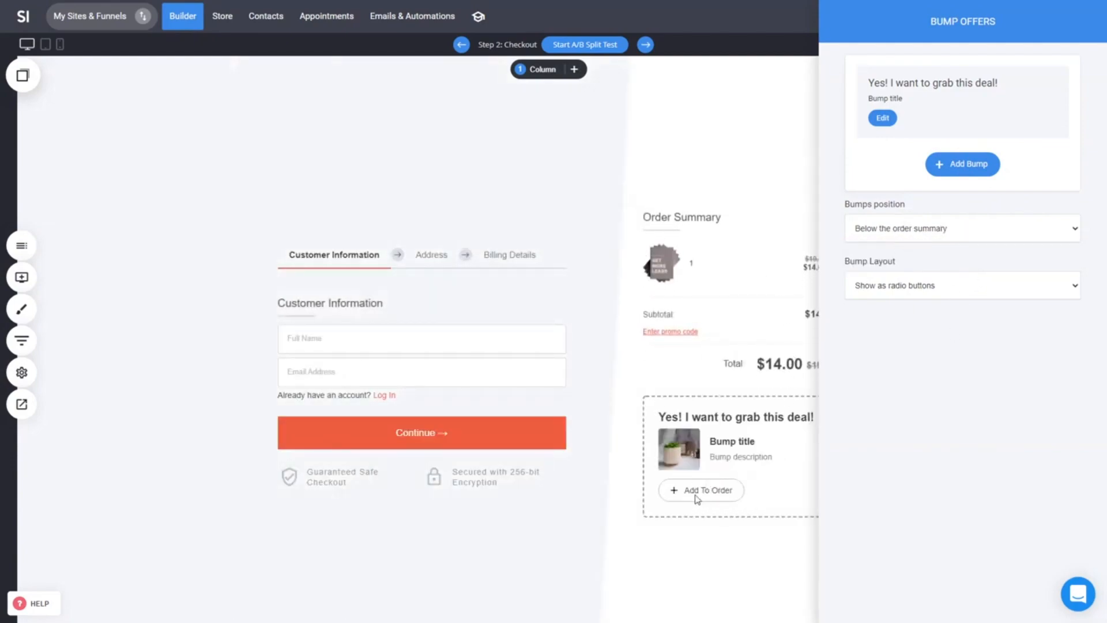
left_click(694, 439)
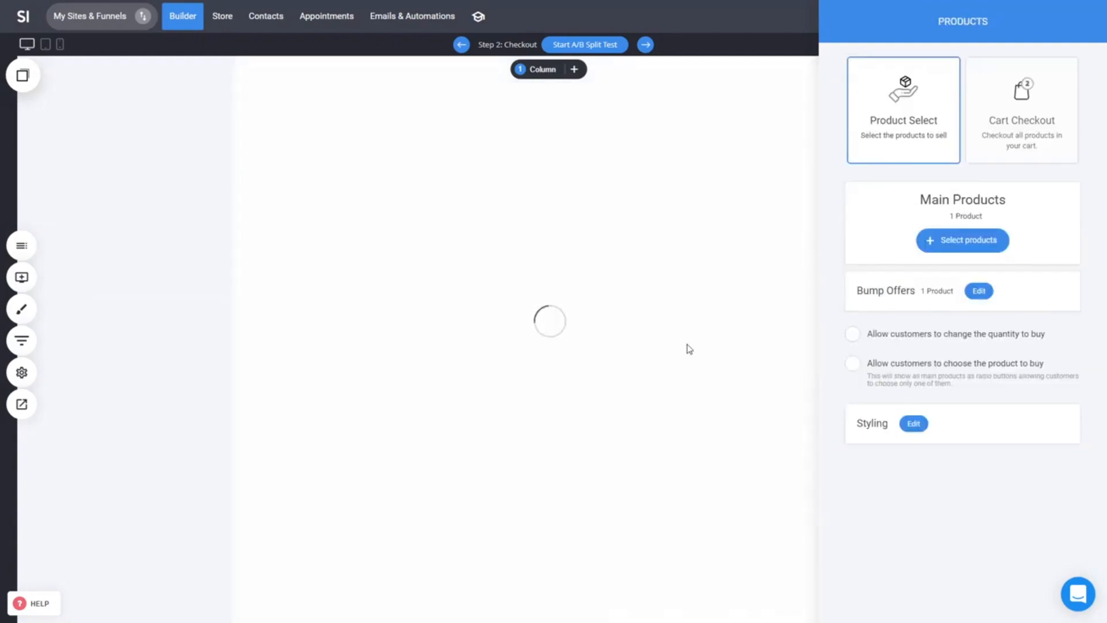
left_click(688, 348)
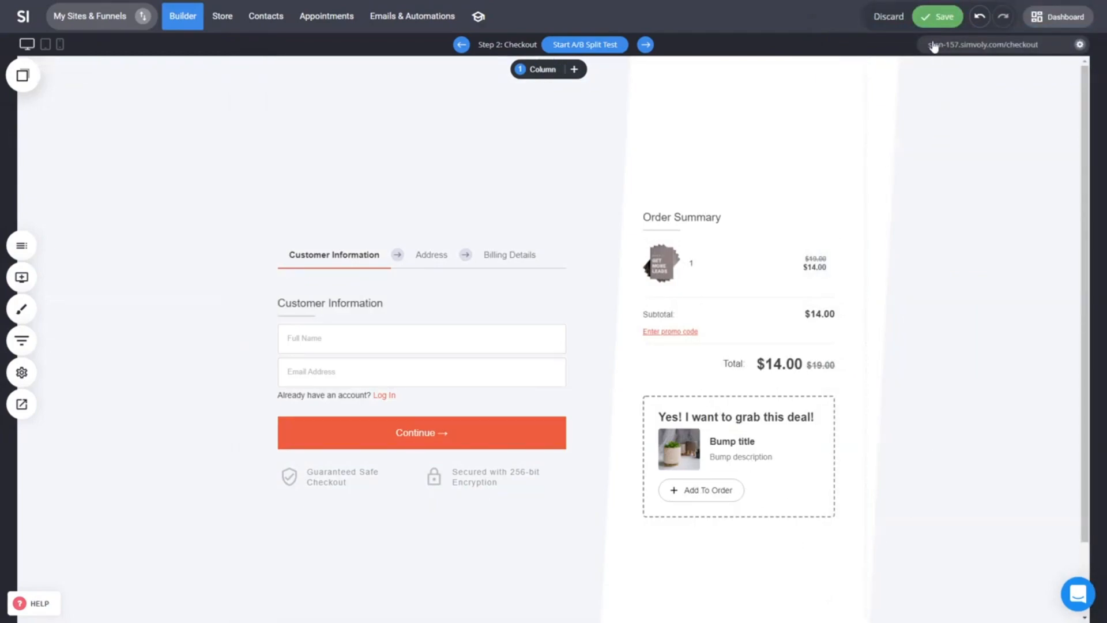
left_click(935, 17)
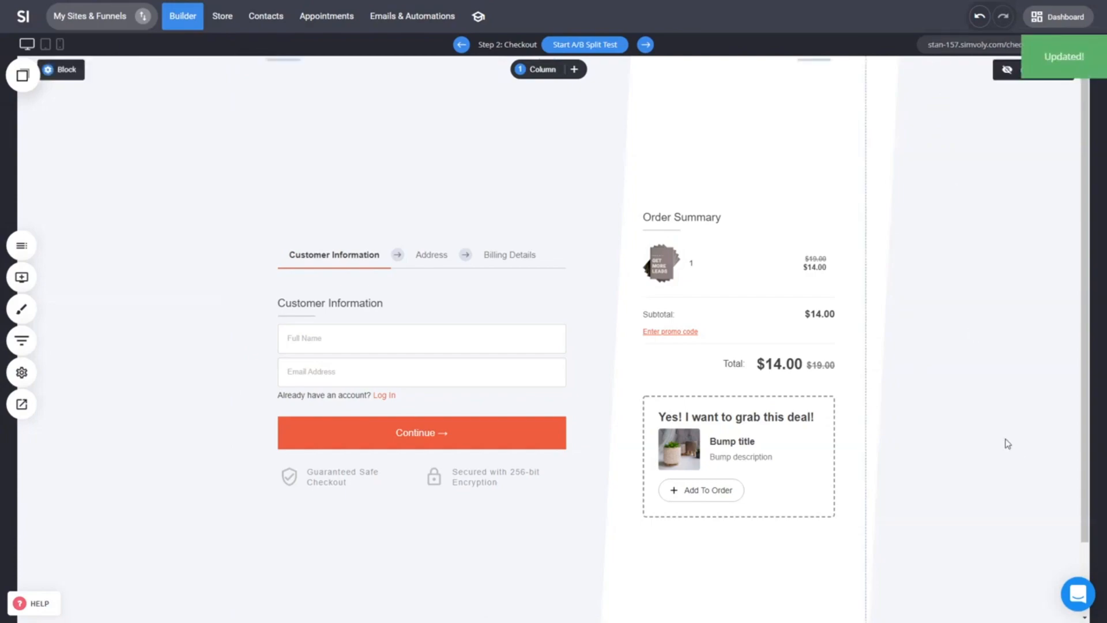
- Change the checkout design to the side-by-side layout with a boxed summary and set the step process to 2-Step Checkout
left_click(676, 303)
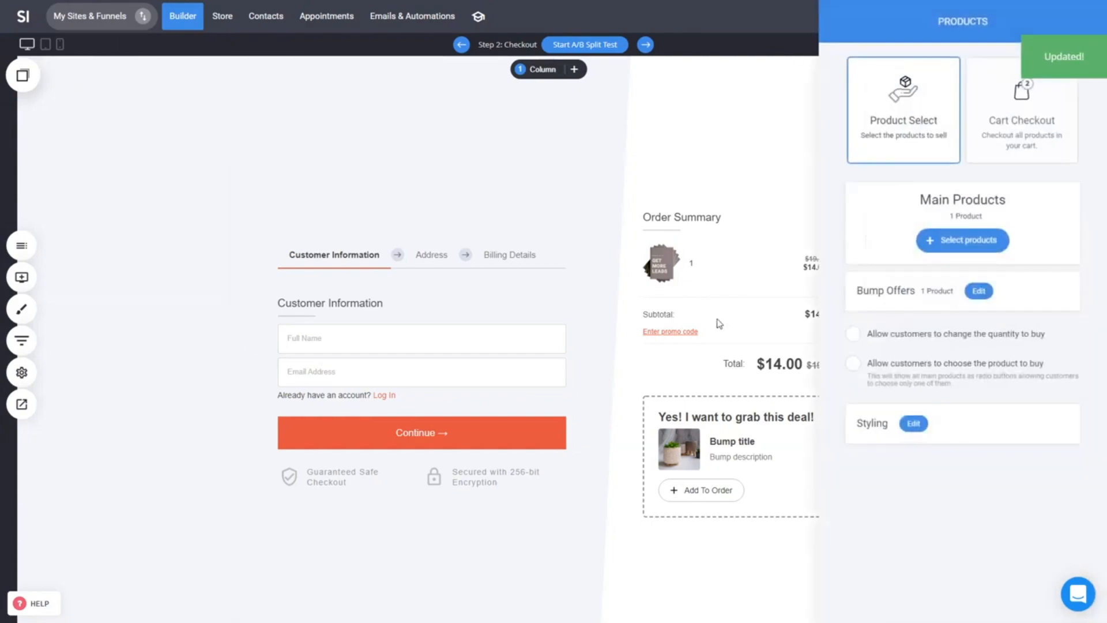
left_click(914, 424)
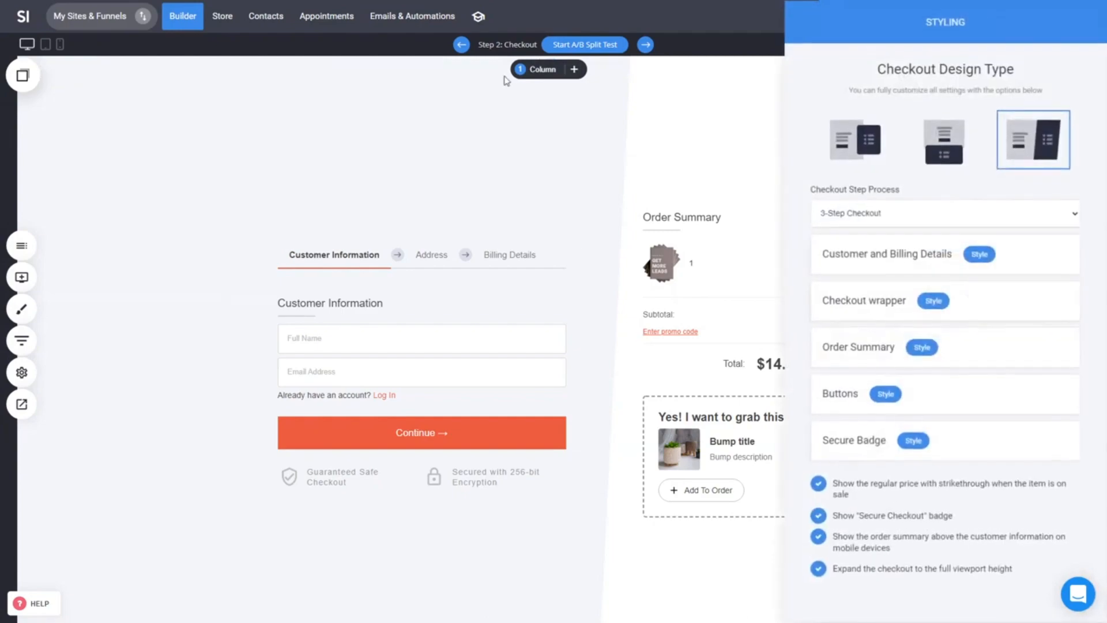
left_click(875, 161)
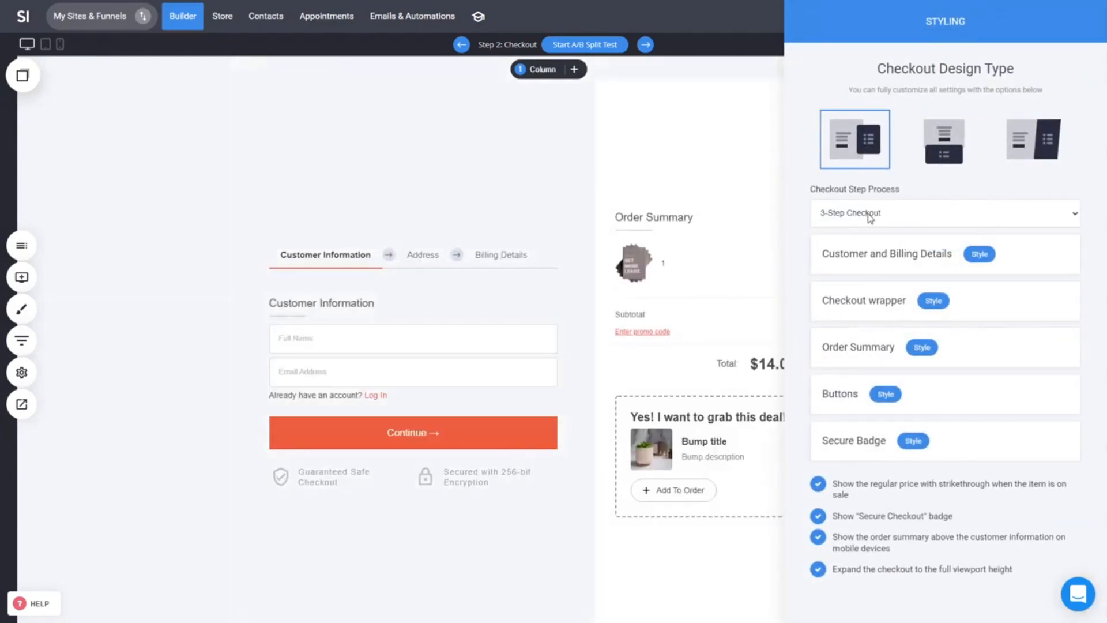
left_click(932, 215)
left_click(882, 243)
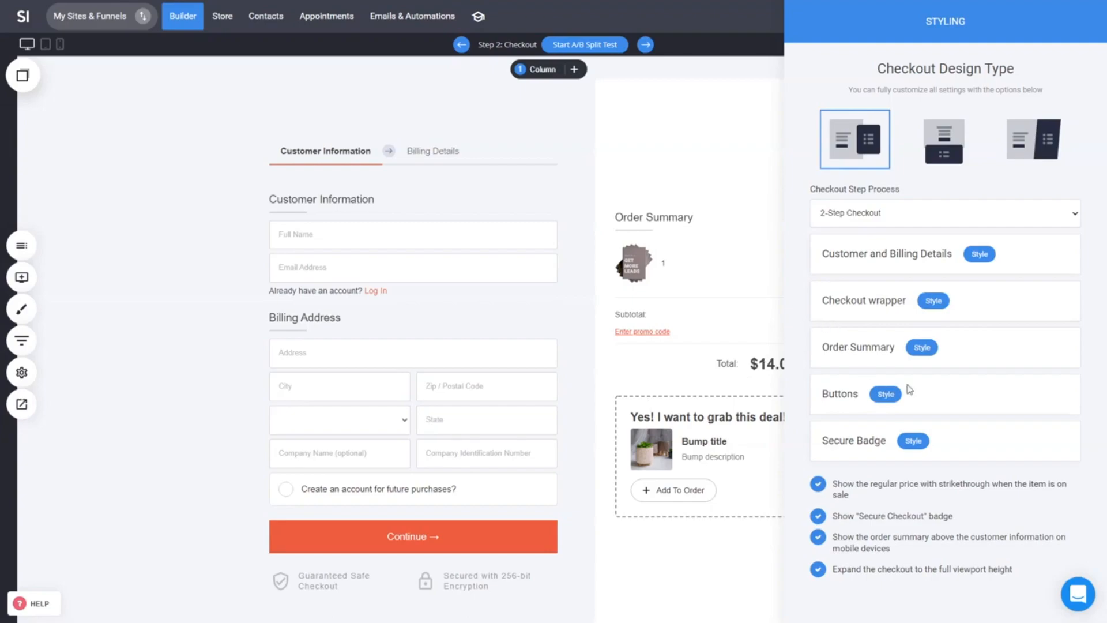
- Give the order summary a near-black background and white (FFFFFF) text
left_click(921, 347)
left_click(899, 65)
left_click(900, 165)
left_click(889, 177)
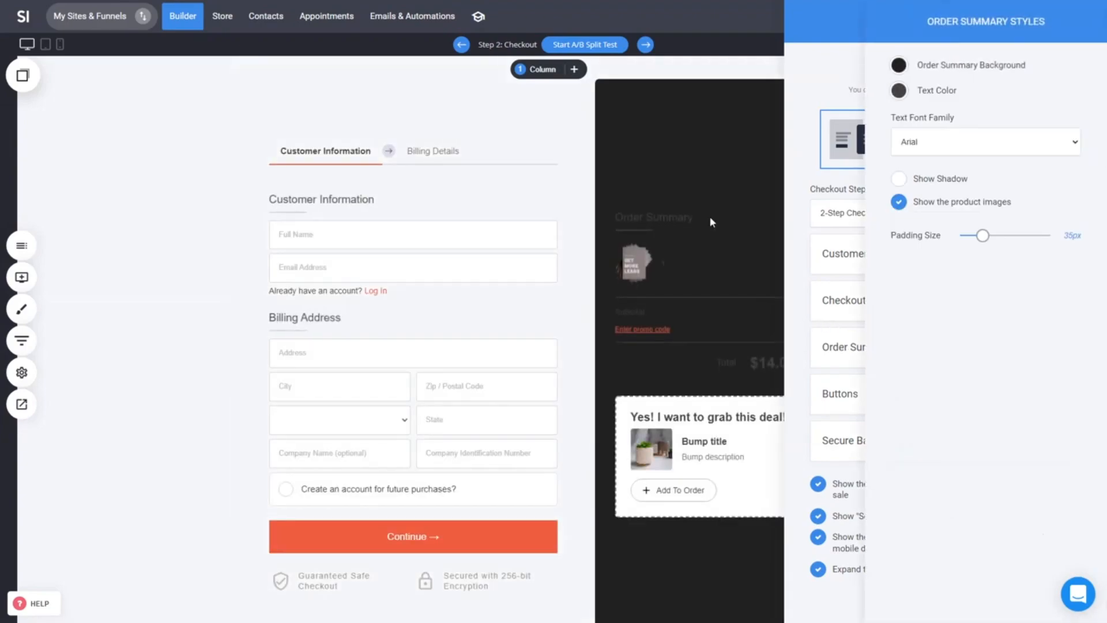
left_click(902, 97)
left_click_drag(911, 132, 893, 108)
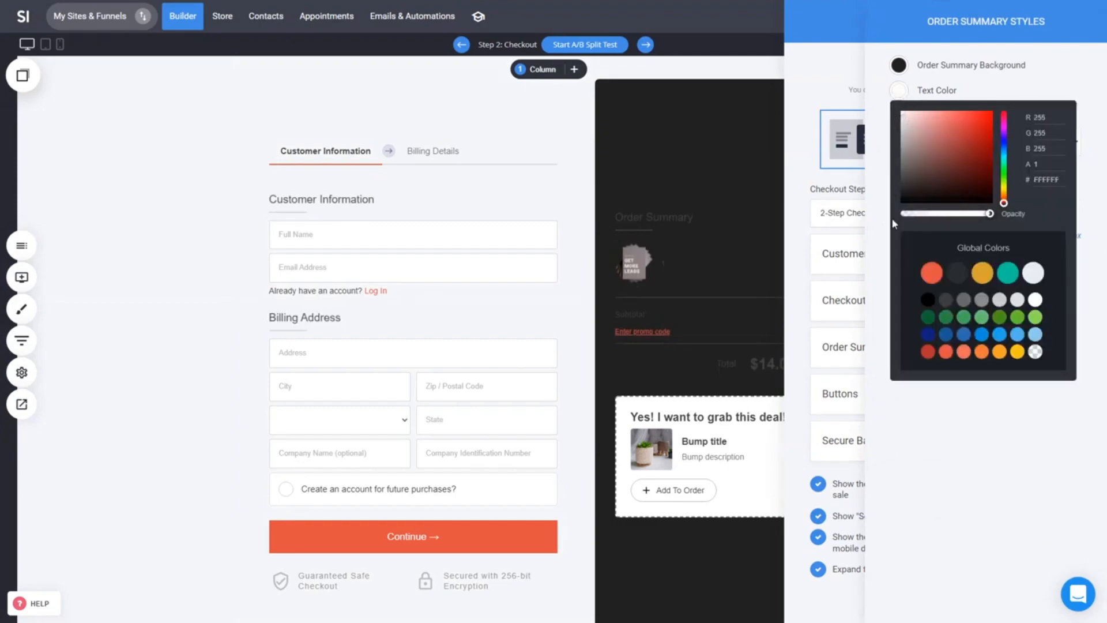
left_click(873, 262)
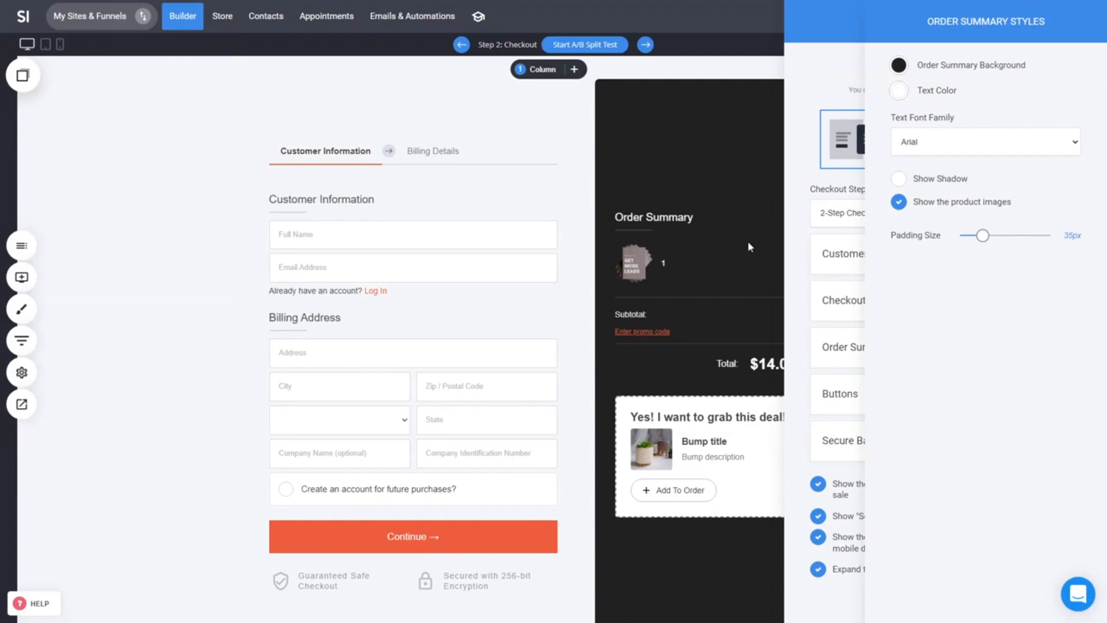
- Increase the order summary's padding size to 50px and leave the checkout styling
left_click_drag(983, 236, 991, 236)
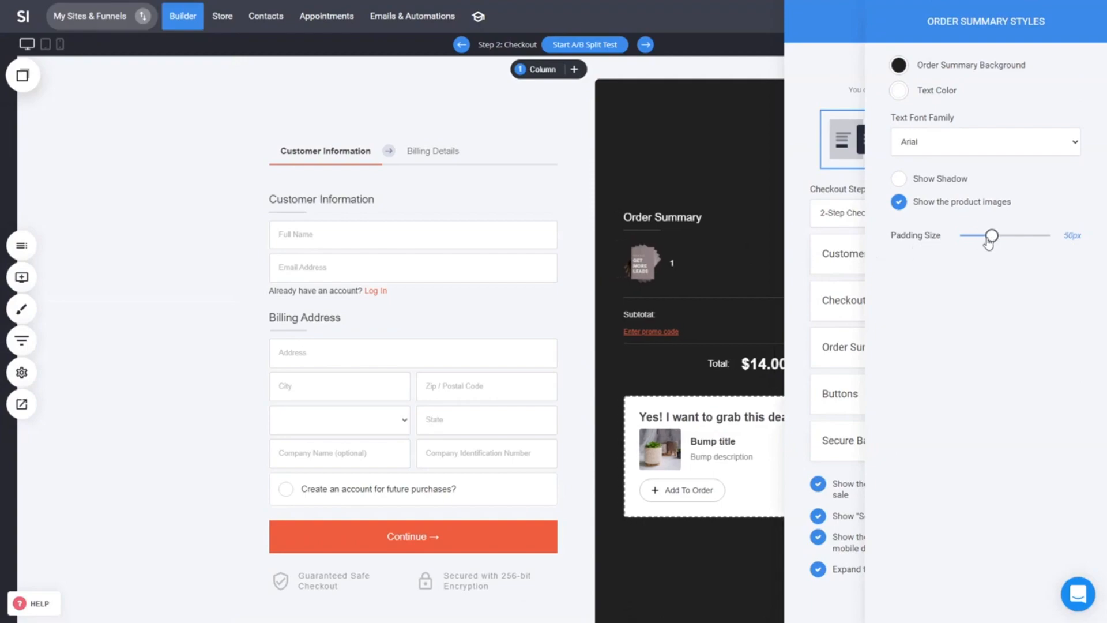
left_click(790, 280)
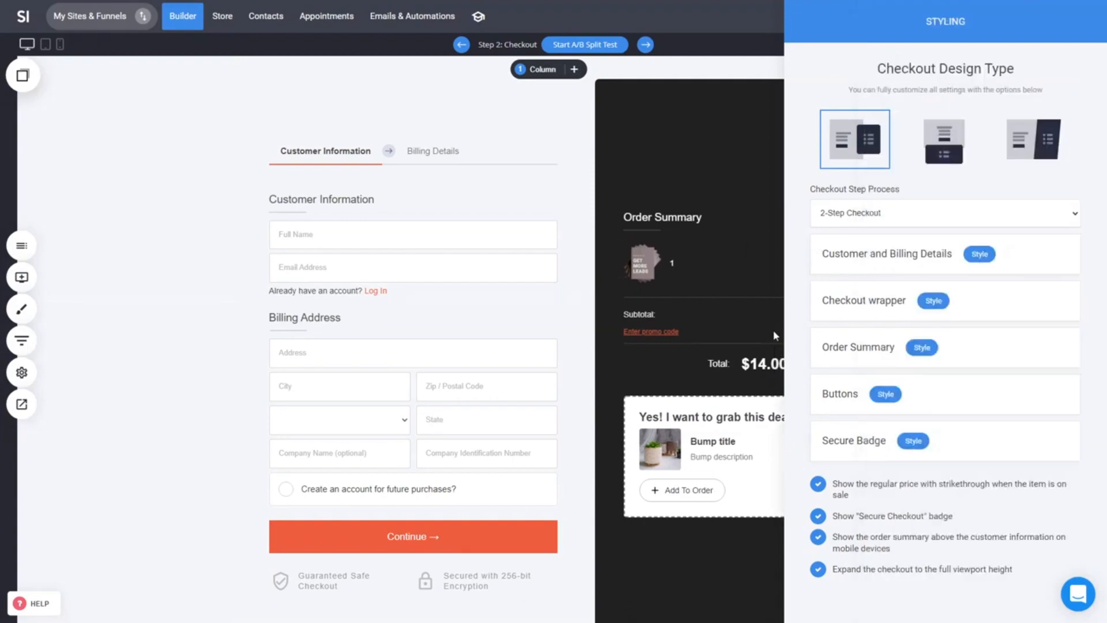
left_click(757, 322)
left_click(743, 303)
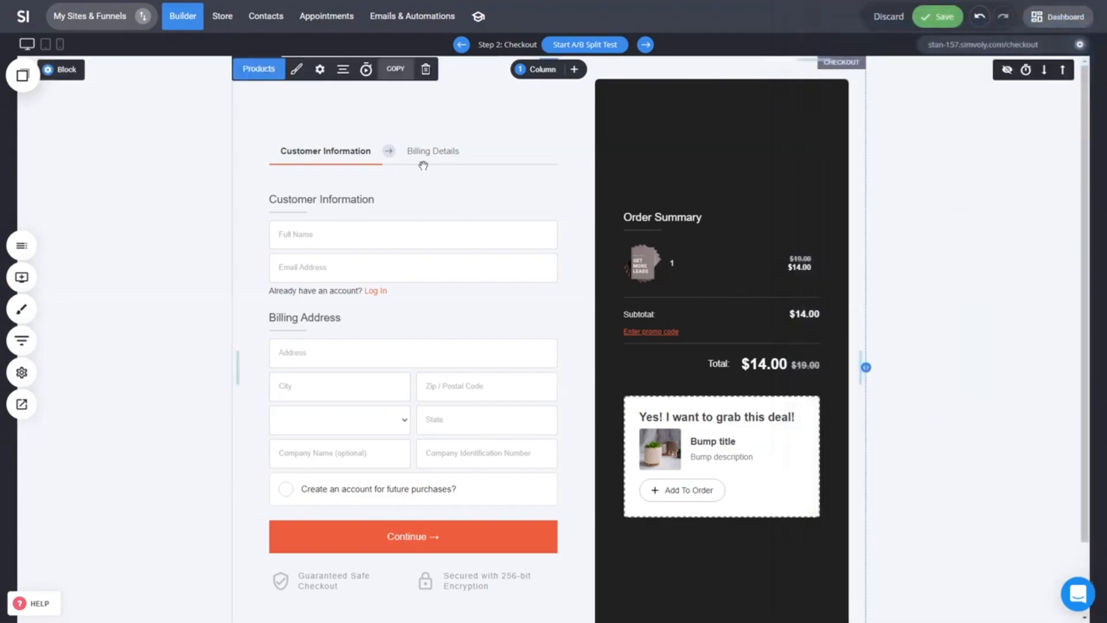
- Set the checkout to not ask for an address when selling digital goods, services or memberships, and save the page
left_click(320, 71)
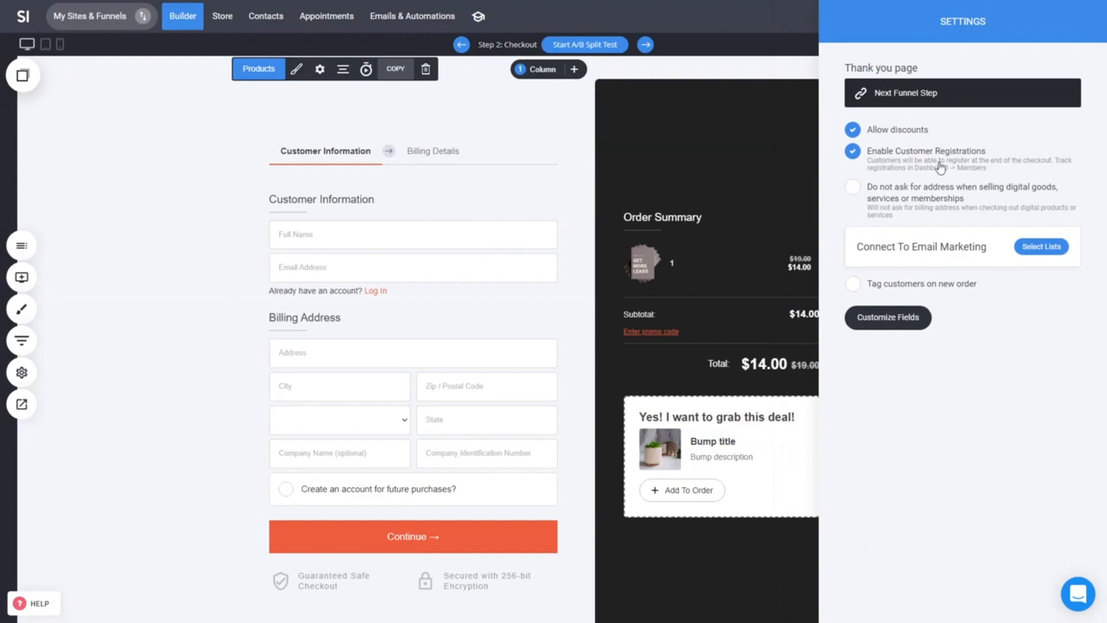
left_click(945, 203)
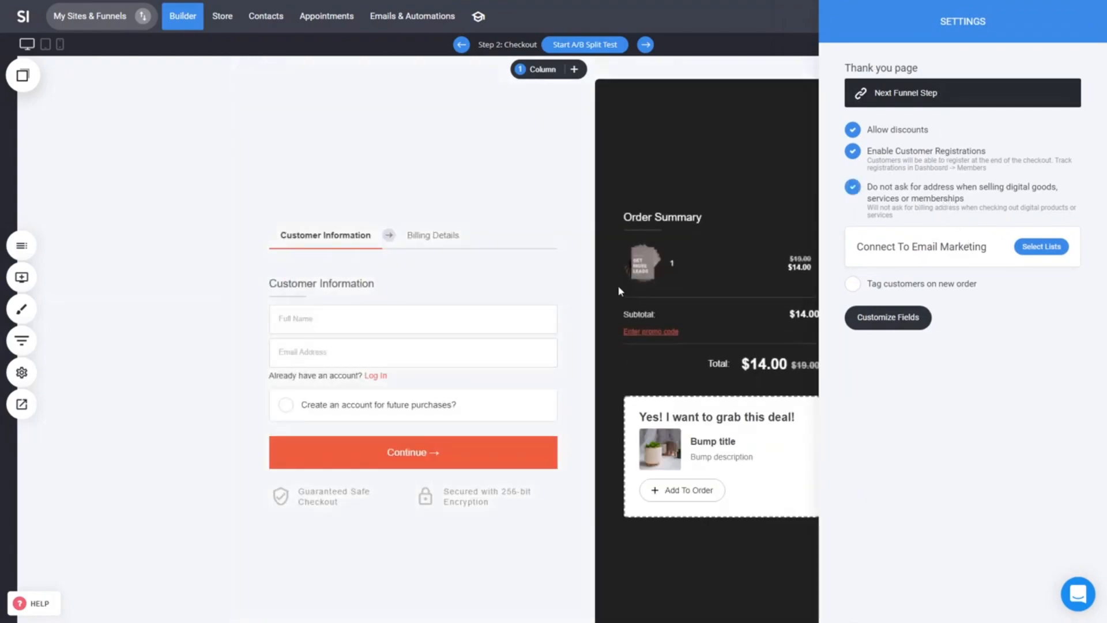
left_click(906, 203)
left_click(934, 201)
left_click(664, 311)
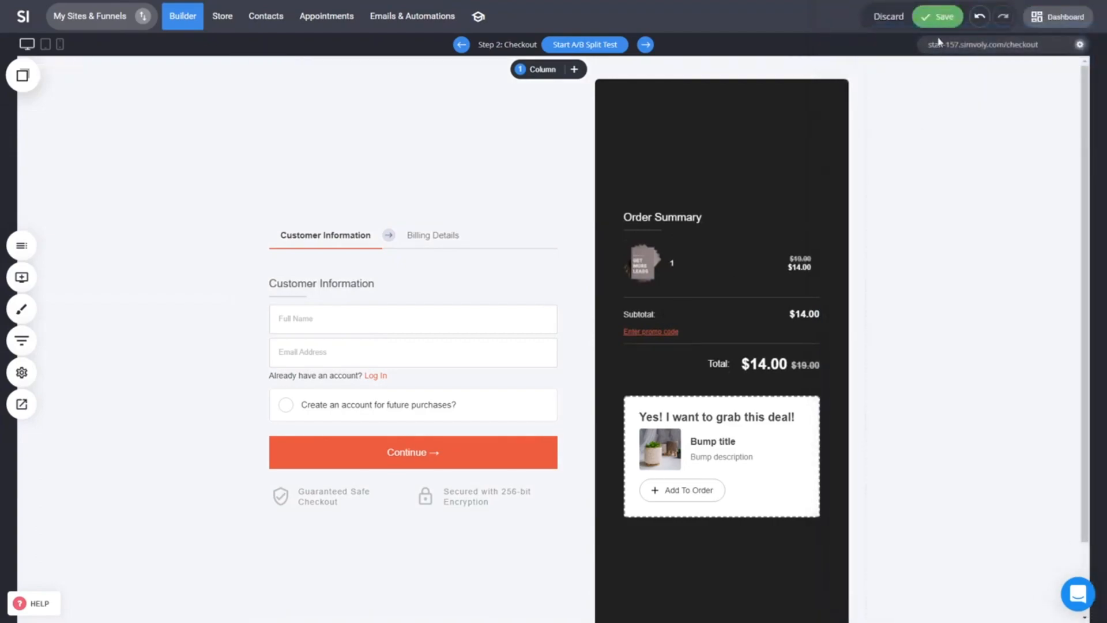
left_click(940, 22)
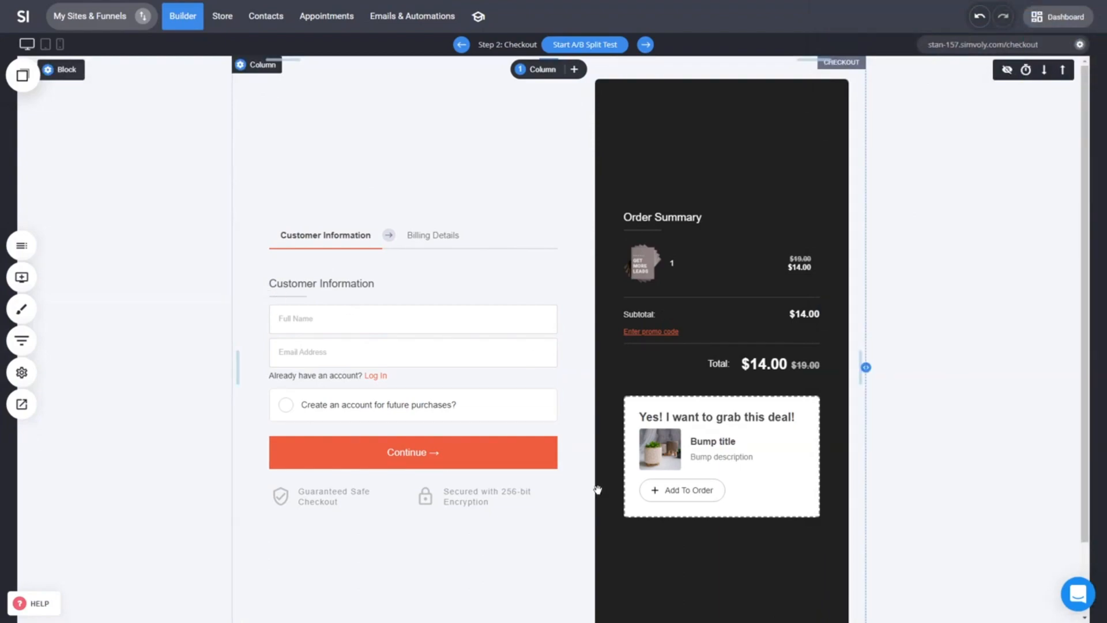
- Add an upsell popup to the funnel's Checkout step using the template with text beside the headphones image
left_click(20, 342)
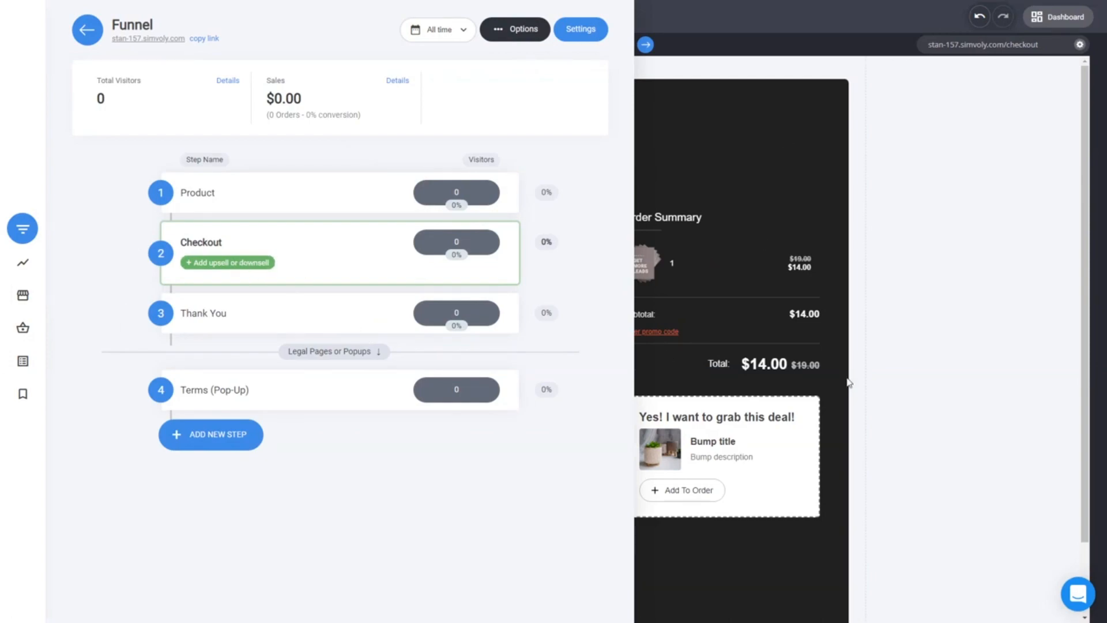
left_click(261, 264)
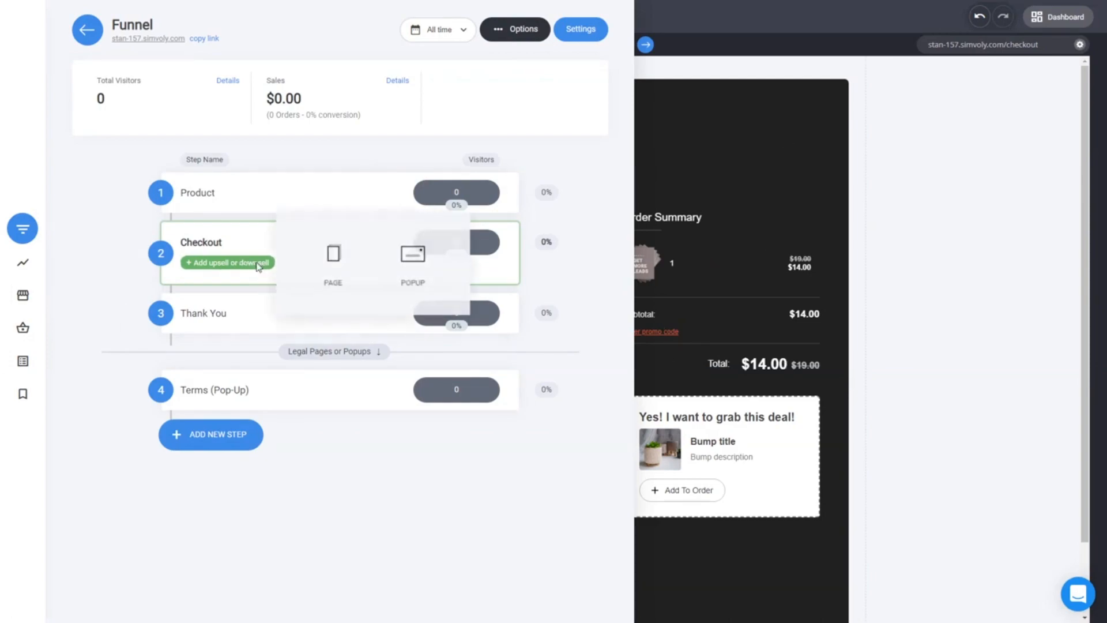
left_click(421, 288)
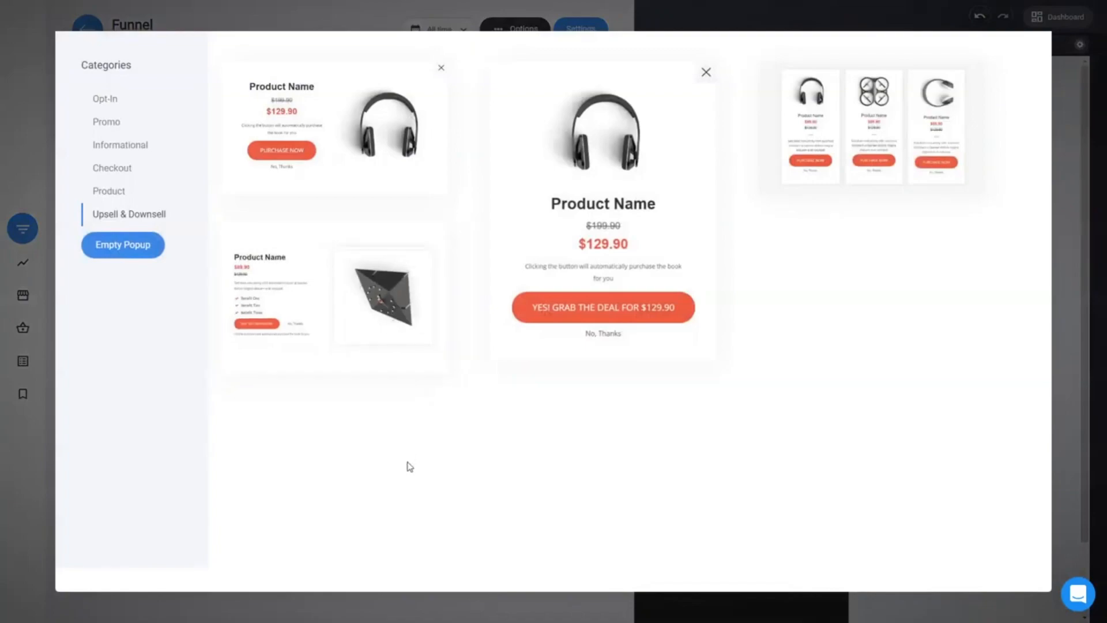
left_click(350, 138)
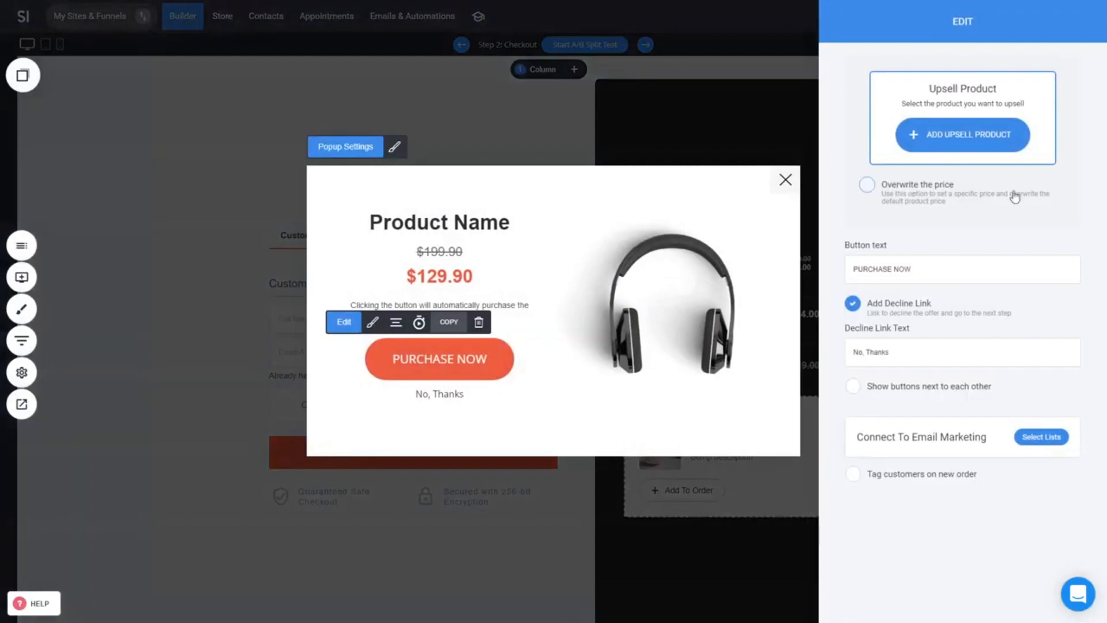
- Assign Dummy Product 2 as the popup's upsell product and widen the popup slightly
left_click(990, 141)
left_click(547, 165)
left_click(536, 140)
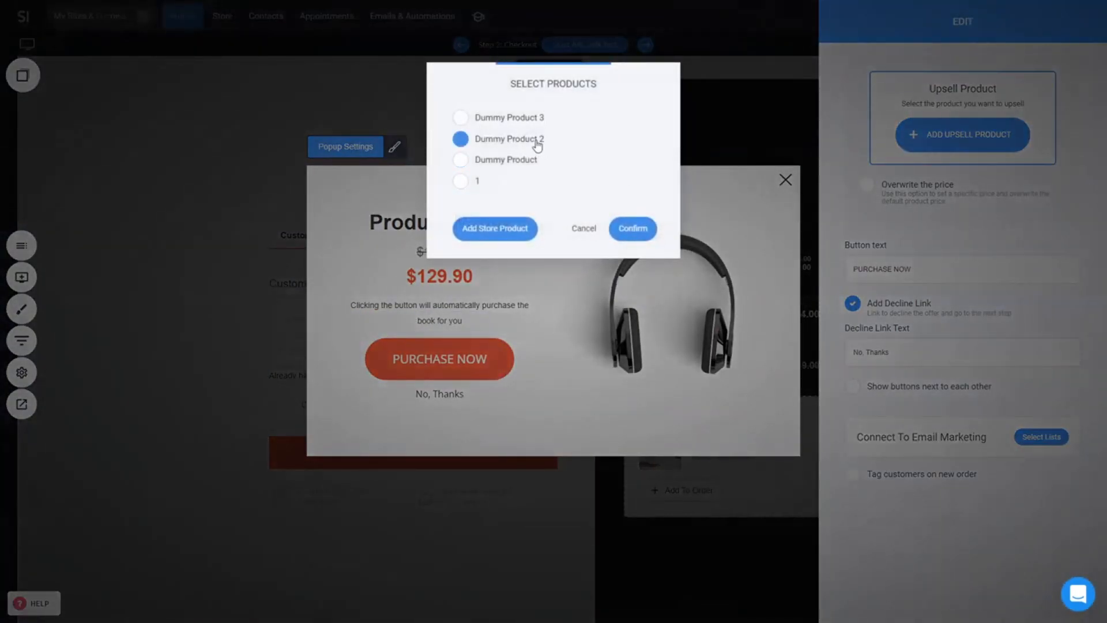
left_click(633, 229)
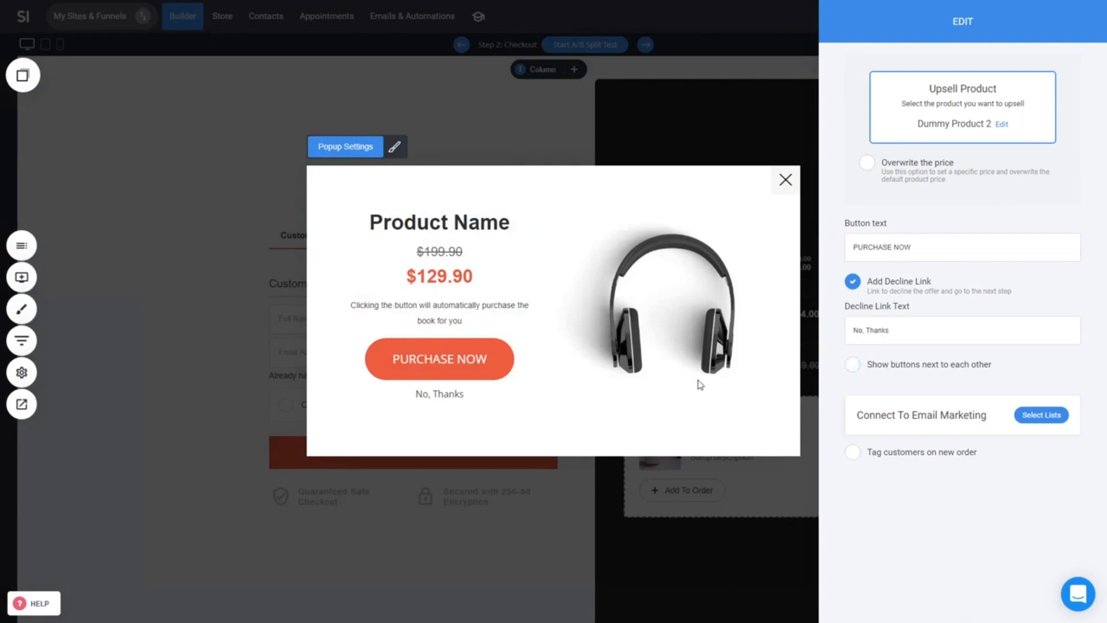
left_click(719, 378)
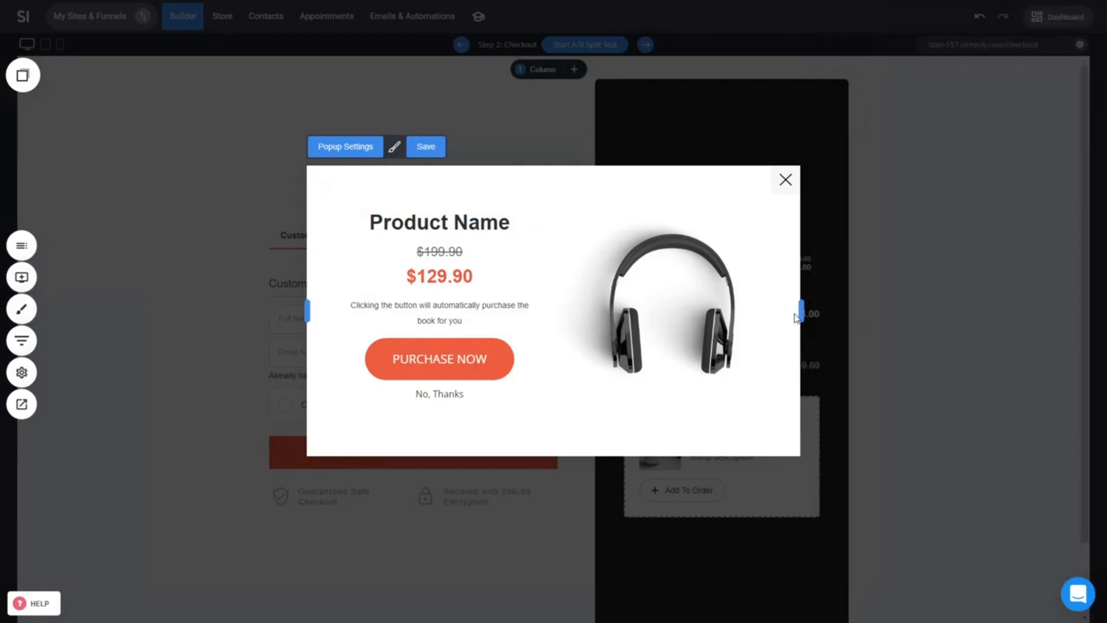
left_click_drag(801, 312, 825, 319)
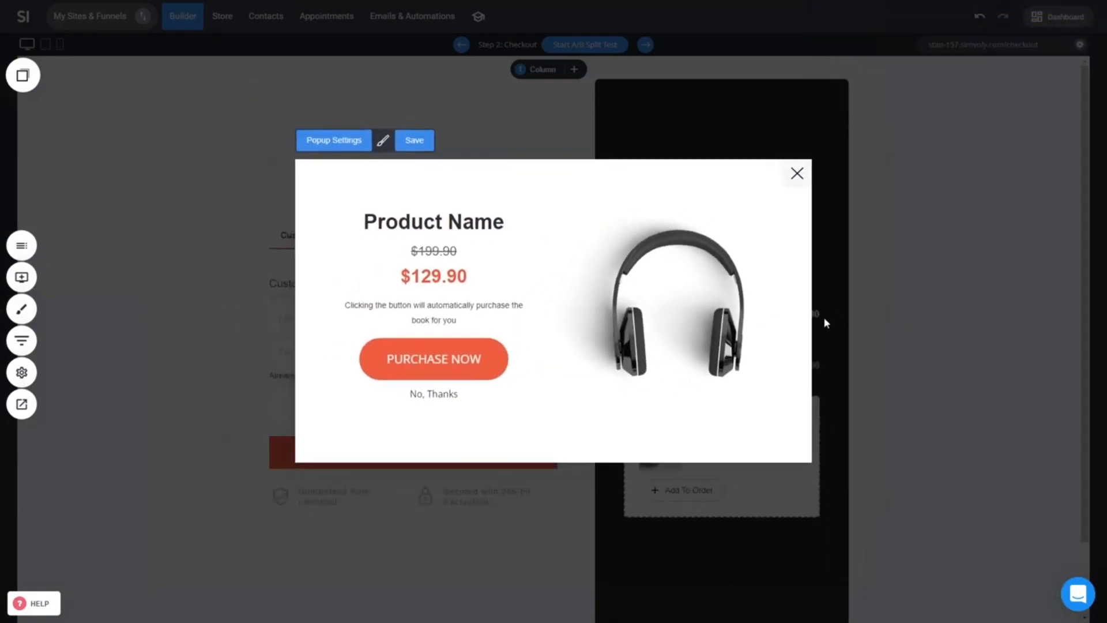
- Rename the popup as Upsell in its settings, save it and close the popup
left_click(348, 144)
left_click_drag(524, 271, 408, 258)
type("Upsel")
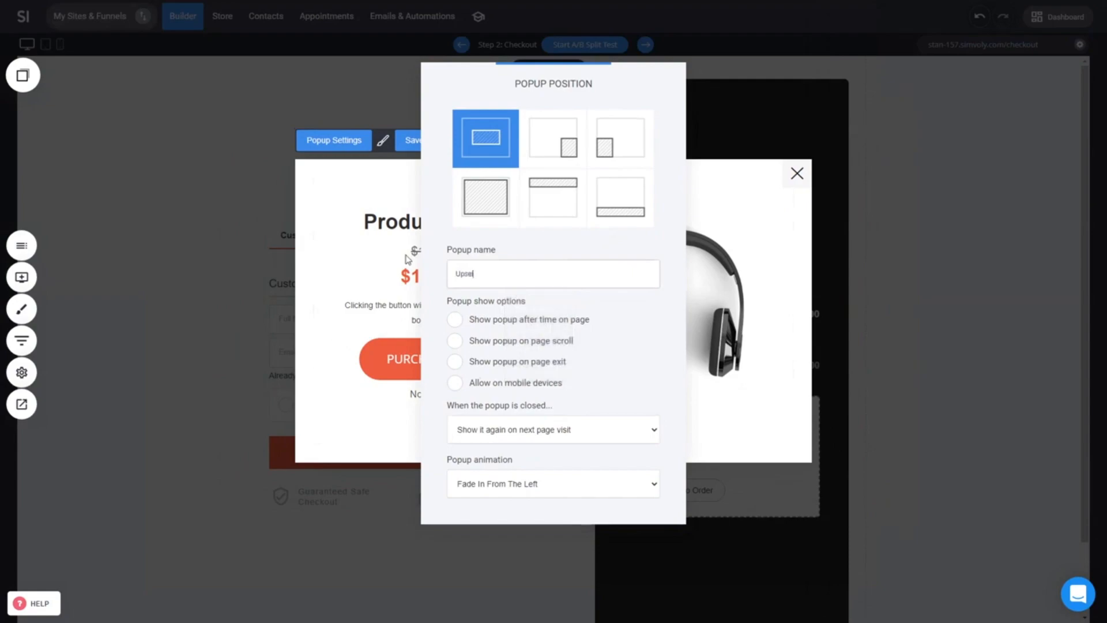
type("l")
left_click(403, 247)
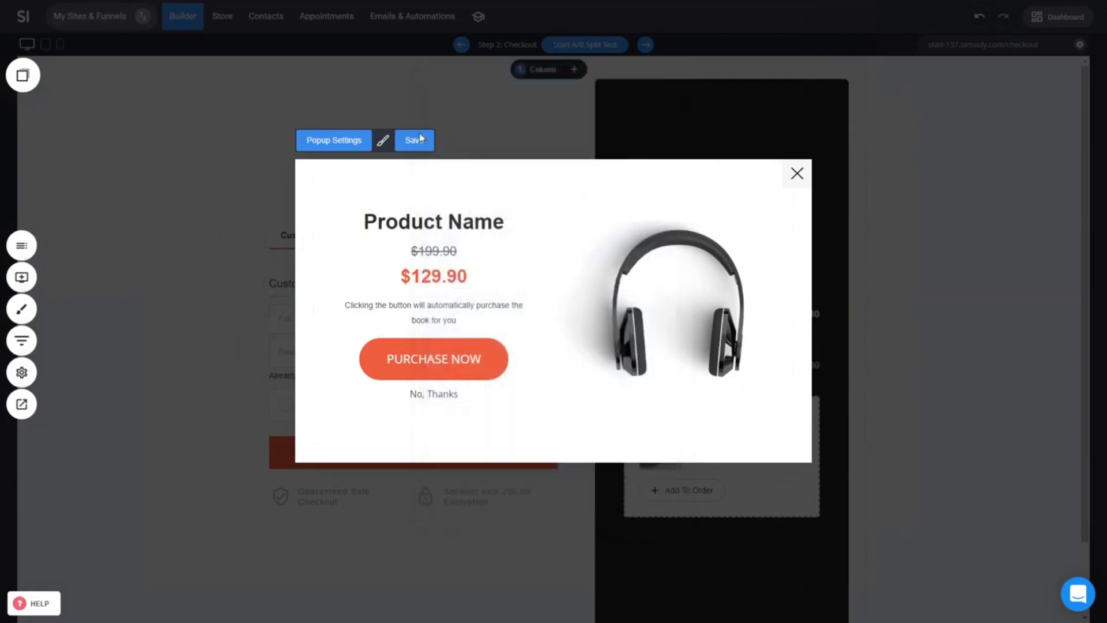
left_click(414, 140)
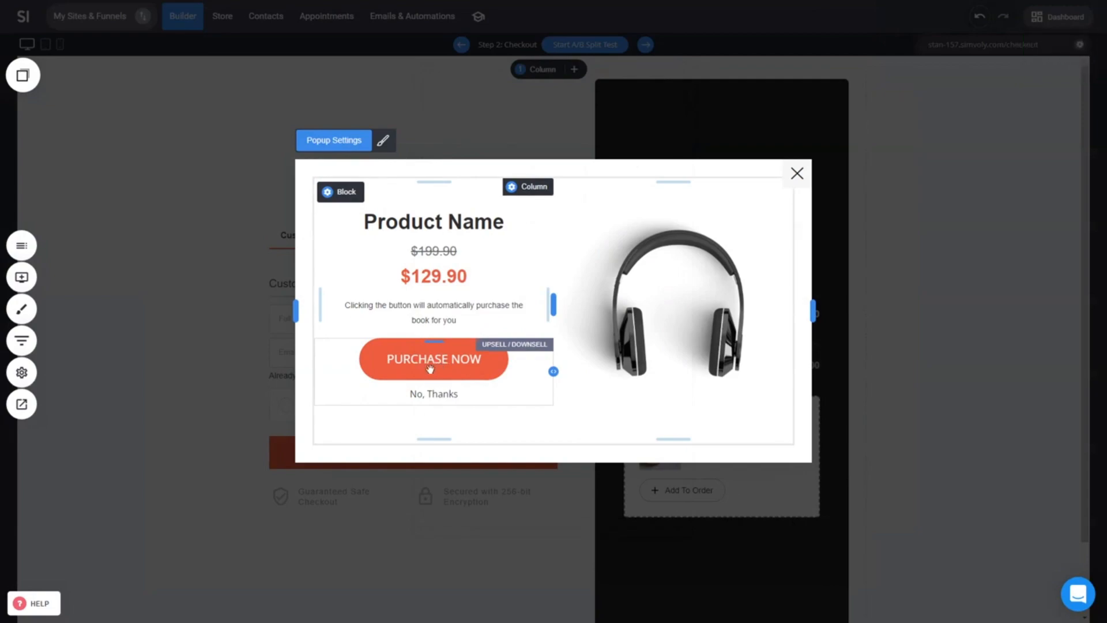
left_click(796, 173)
- Open the funnel's Thank You step and add a button below the message text
mouse_move(26, 351)
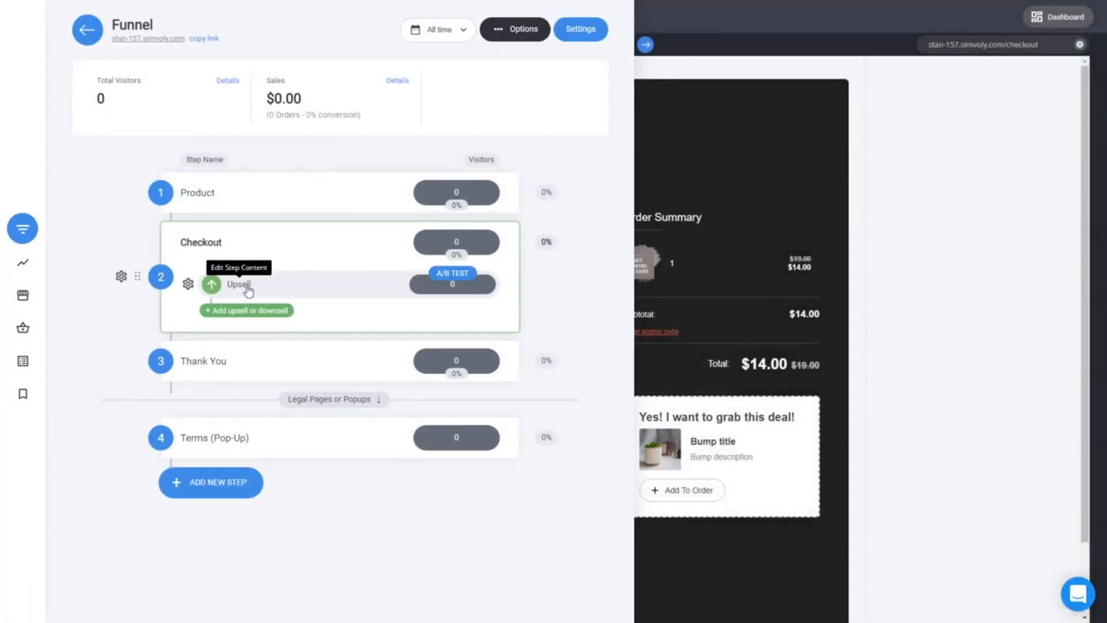
left_click(219, 363)
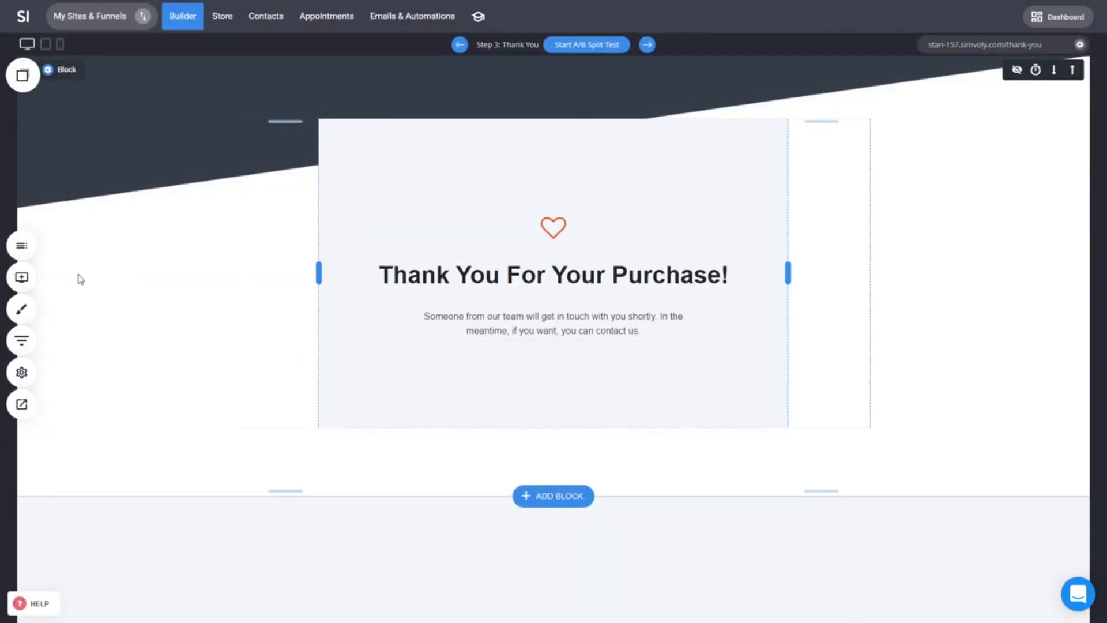
left_click(21, 277)
left_click_drag(155, 96, 603, 341)
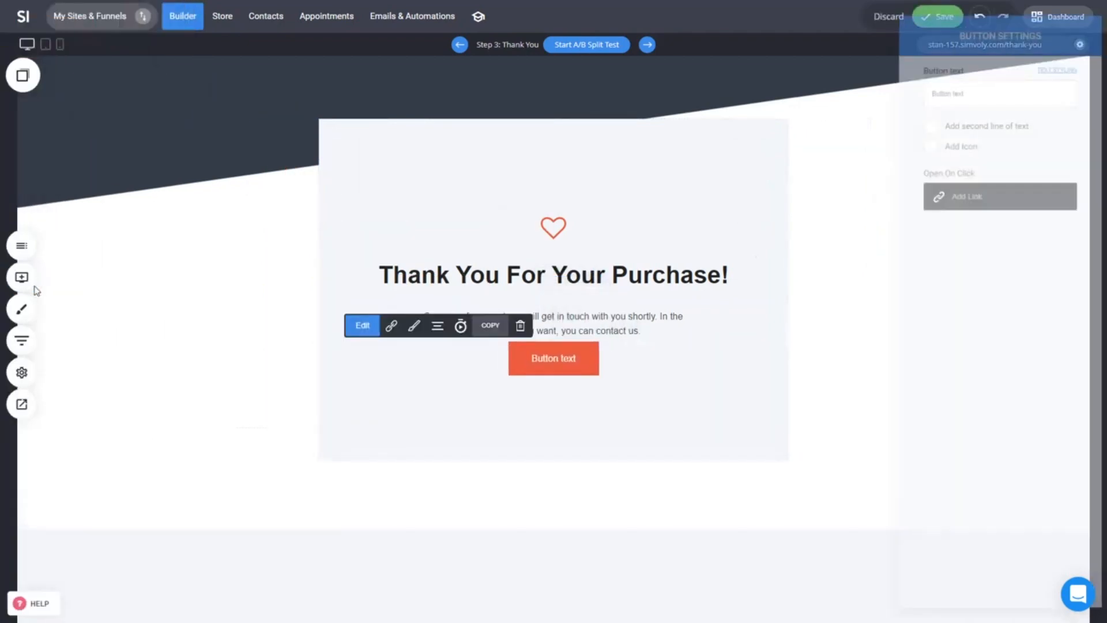
left_click(632, 353)
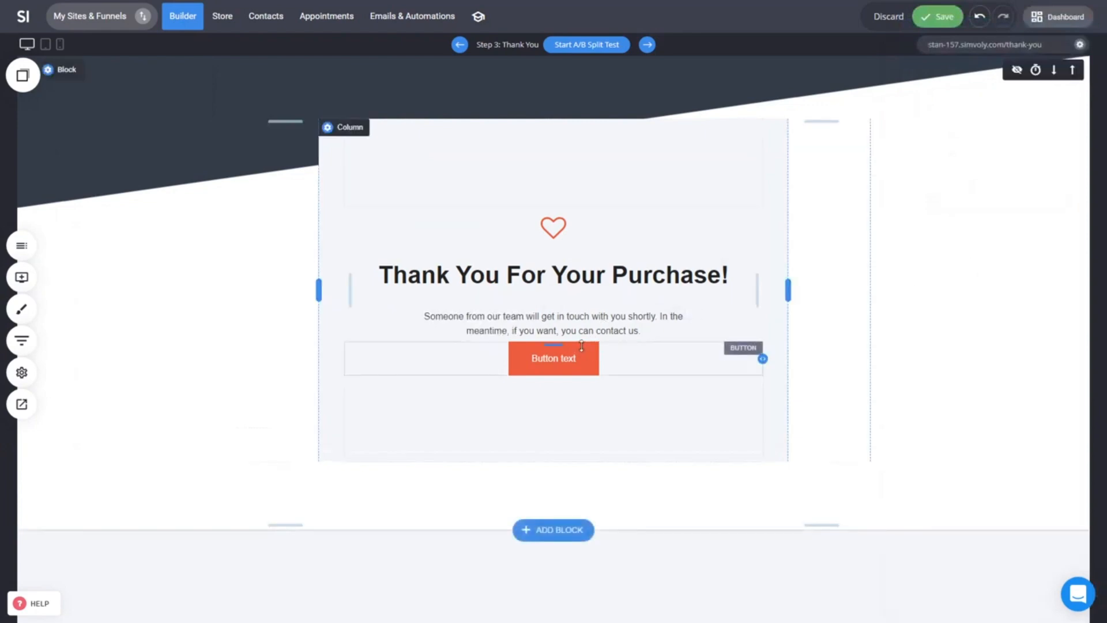
- Add a social media sharing widget below the button and leave a gap between the two
left_click(21, 276)
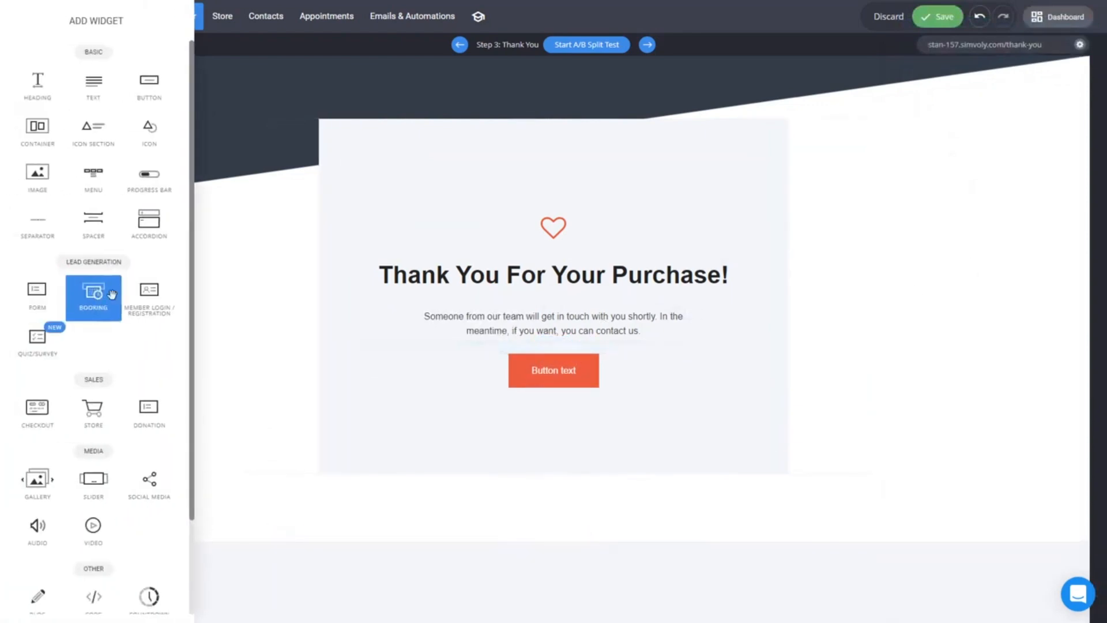
scroll(121, 355, "down", 2)
left_click_drag(137, 365, 332, 367)
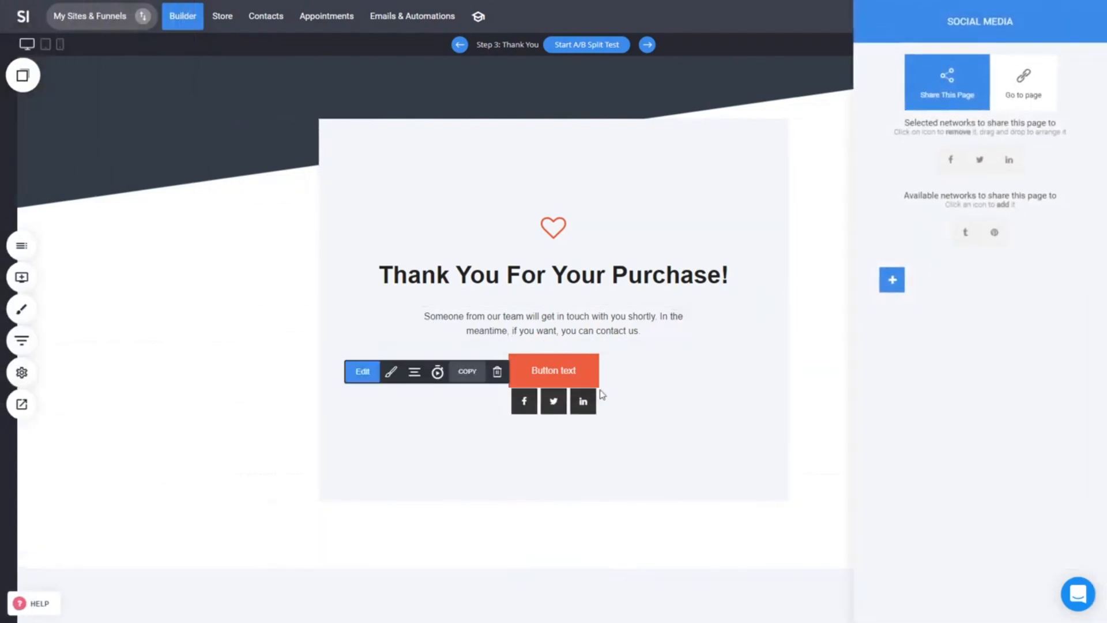
left_click(598, 392)
left_click_drag(582, 395, 582, 444)
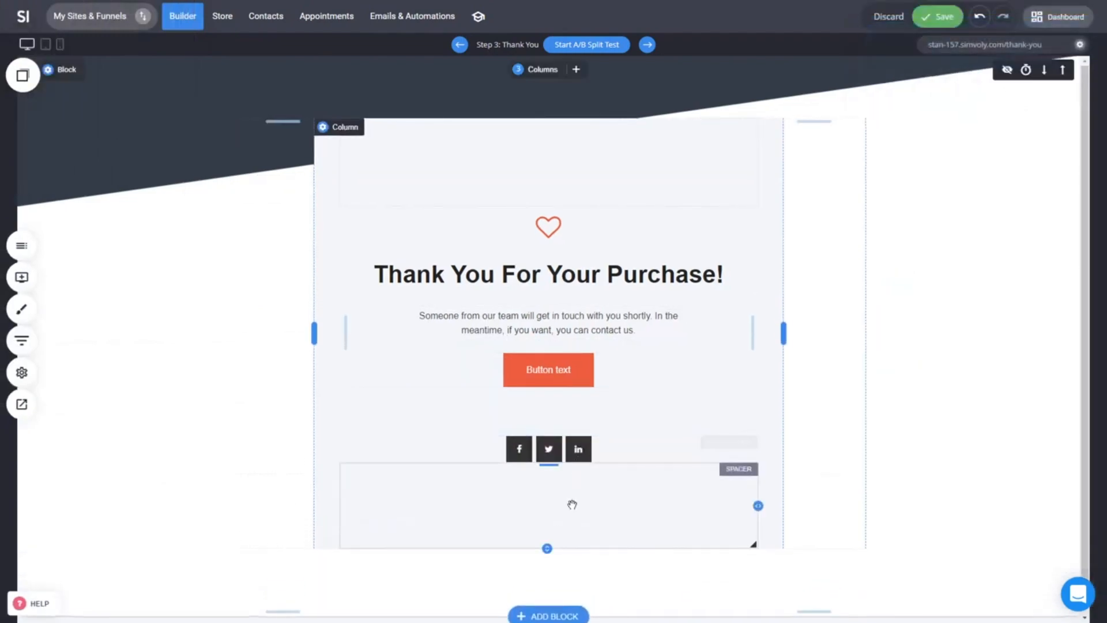
- Reduce the empty space above the heart icon and below the social icons, and save the page
left_click_drag(566, 545, 572, 524)
left_click_drag(563, 206, 580, 180)
left_click_drag(567, 506, 575, 490)
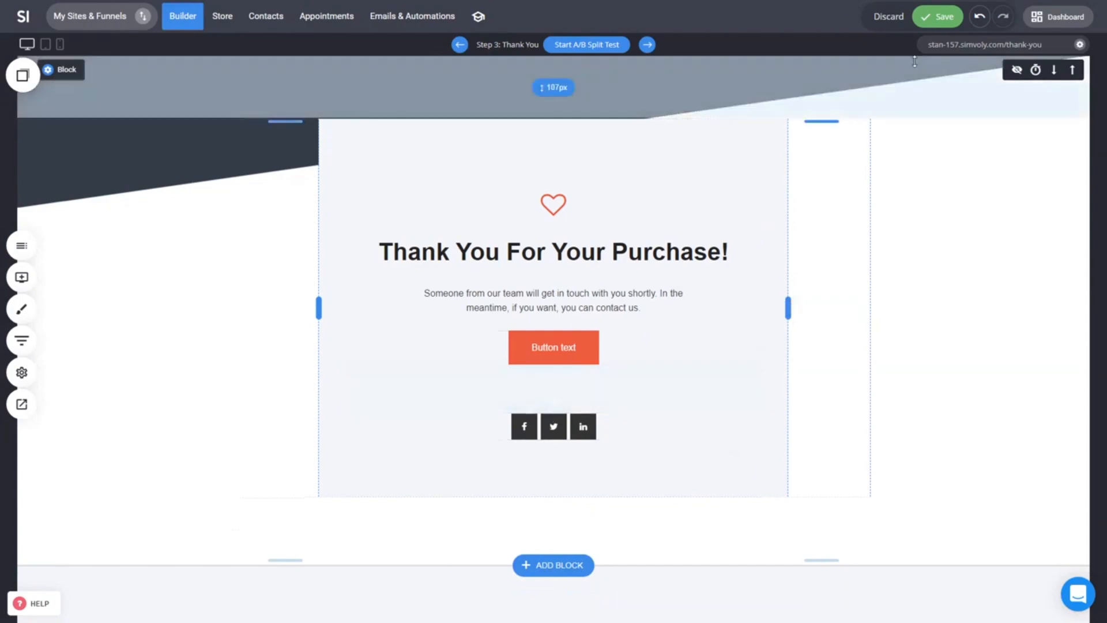
left_click(942, 19)
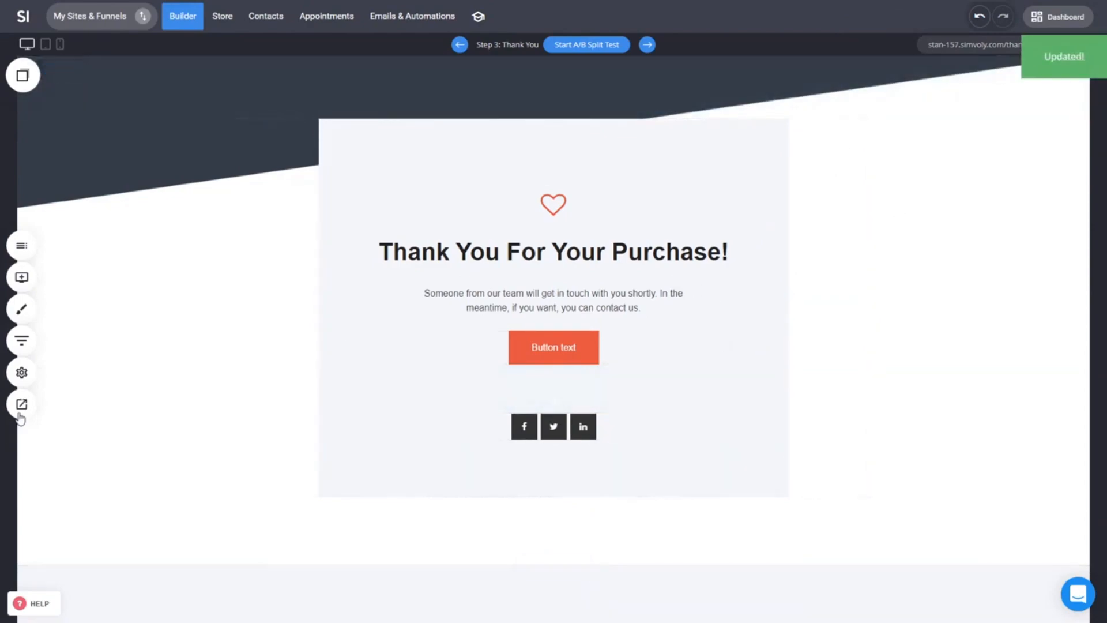
- Start an A/B split test on the funnel's Product step using a duplicate of the page
left_click(21, 340)
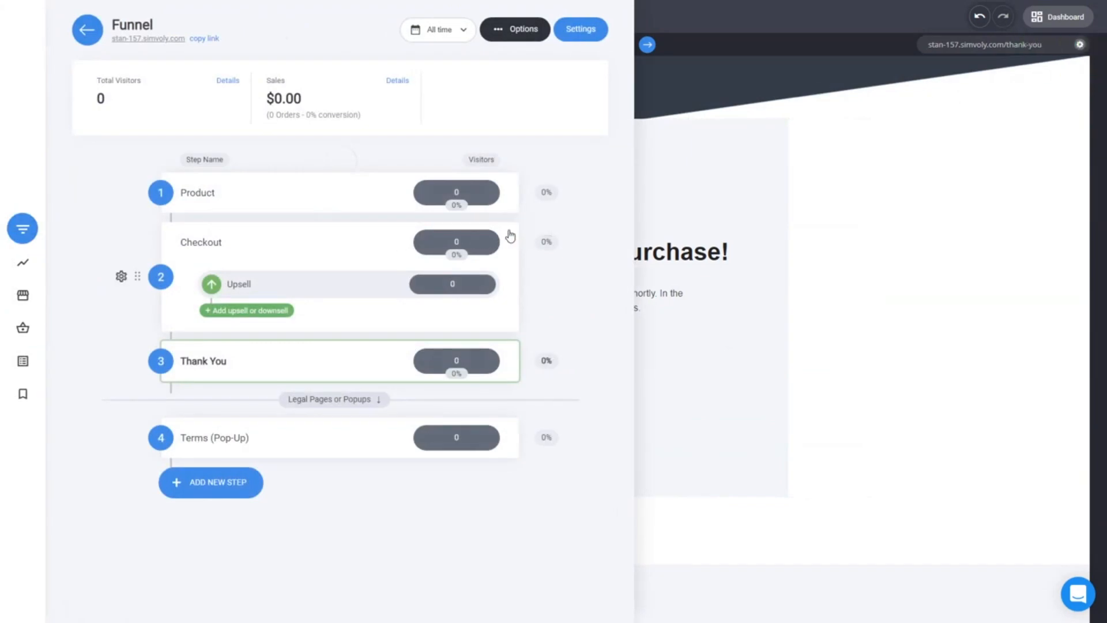
mouse_move(473, 197)
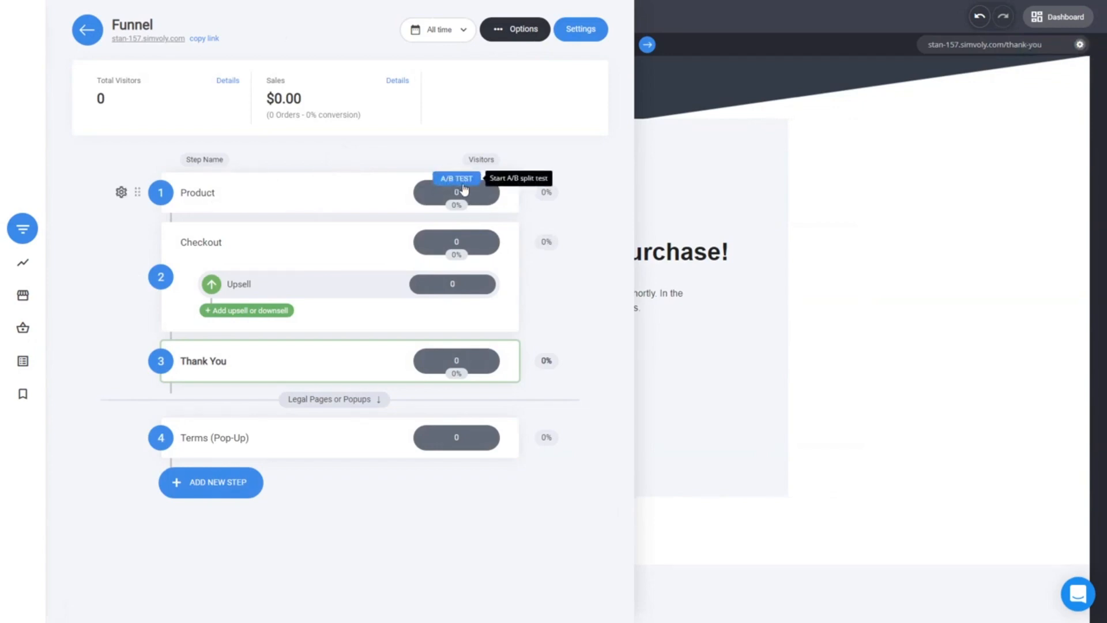
left_click(463, 188)
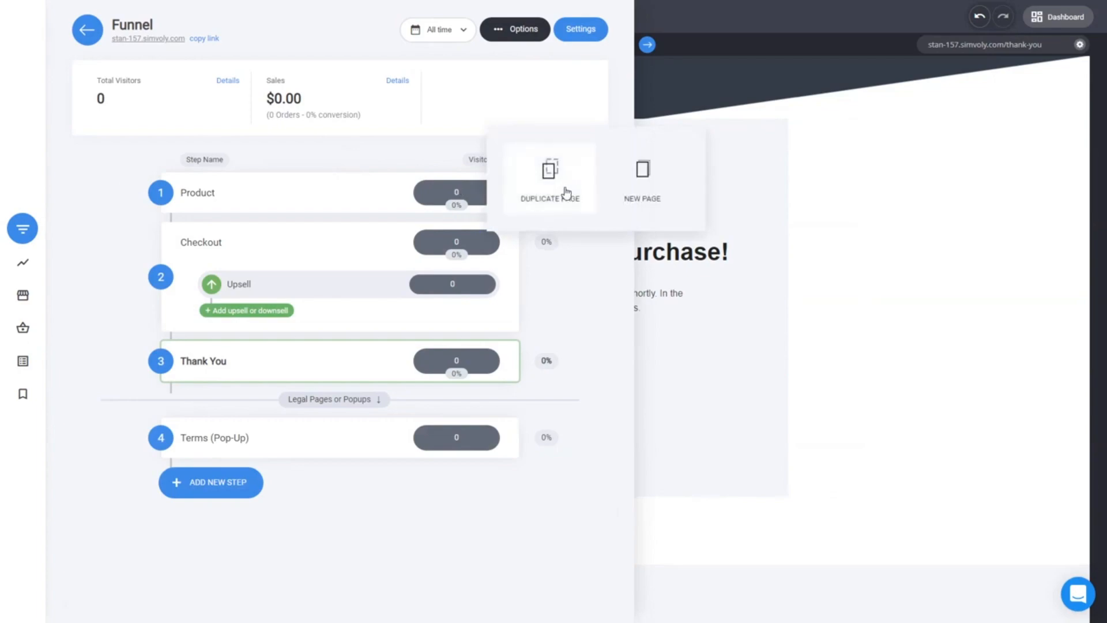
left_click(517, 531)
left_click(461, 186)
left_click(551, 174)
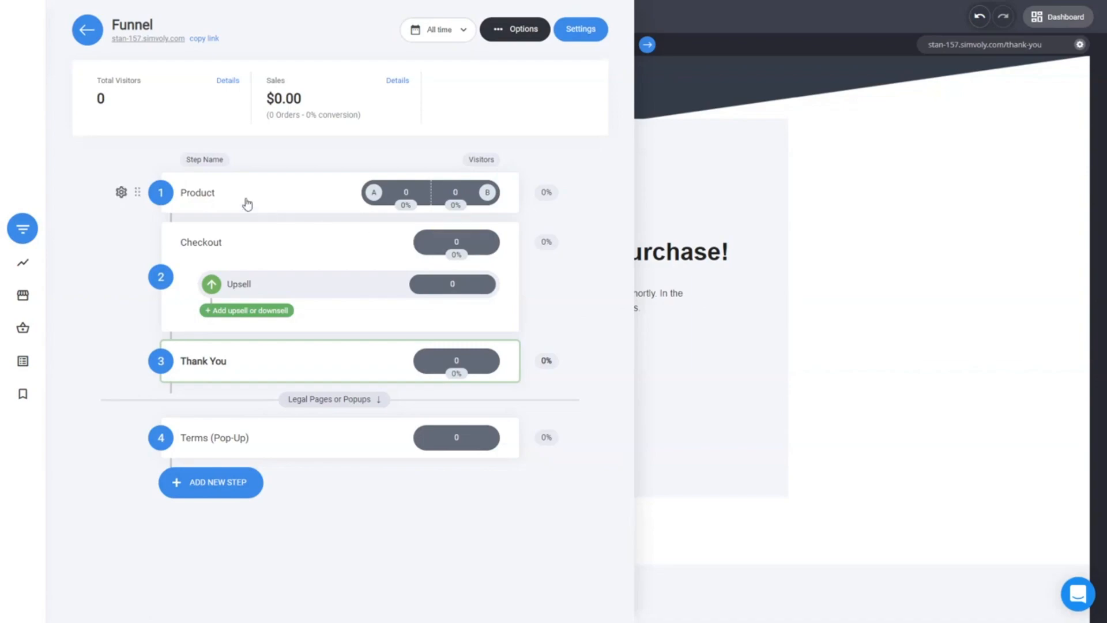
- Preview the Product page and proceed to its checkout, testing the bump offer by adding and removing it
left_click(197, 196)
left_click(245, 134)
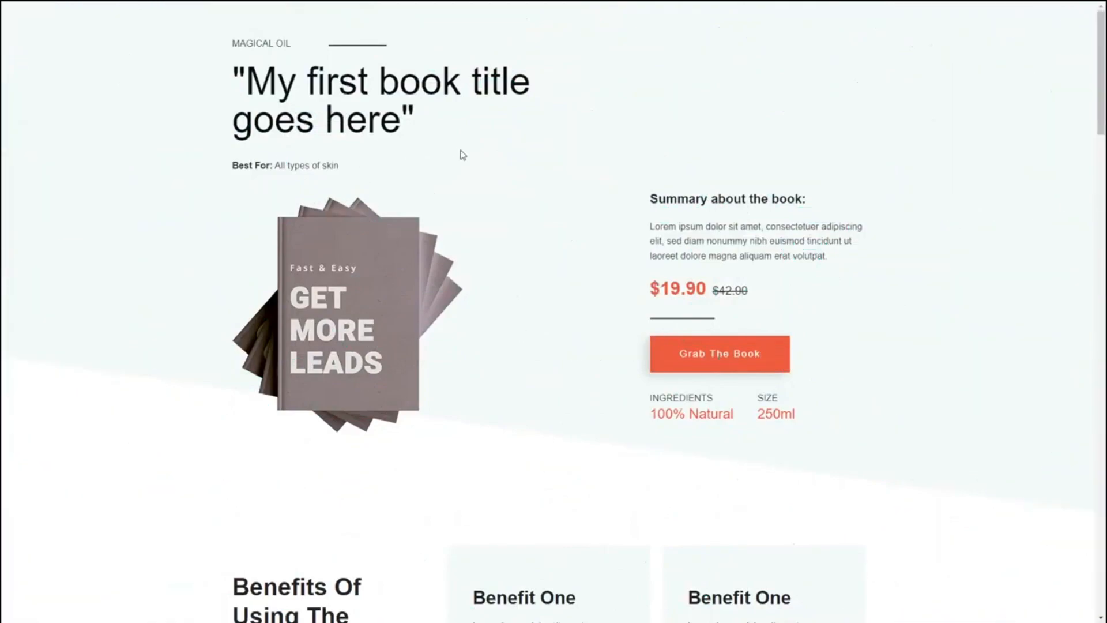
left_click(755, 364)
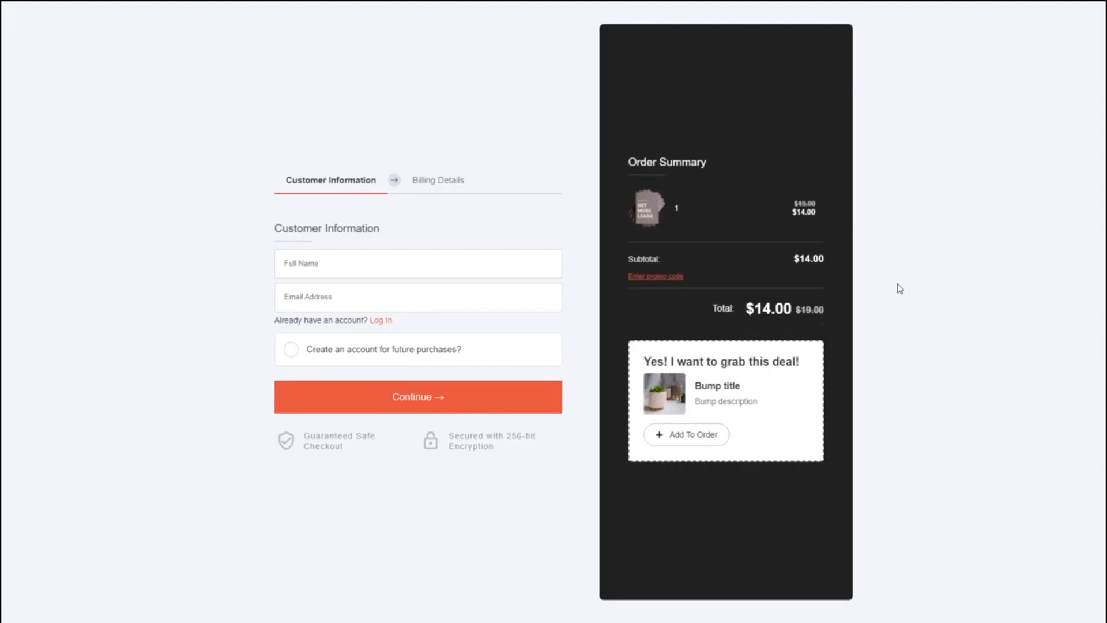
left_click(694, 435)
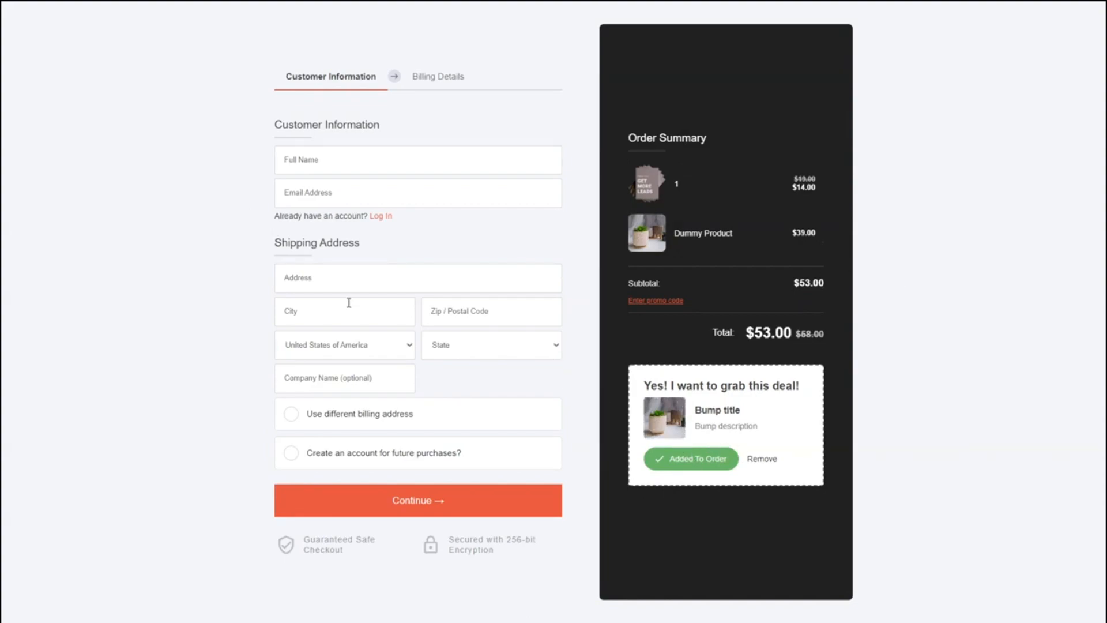
left_click(763, 460)
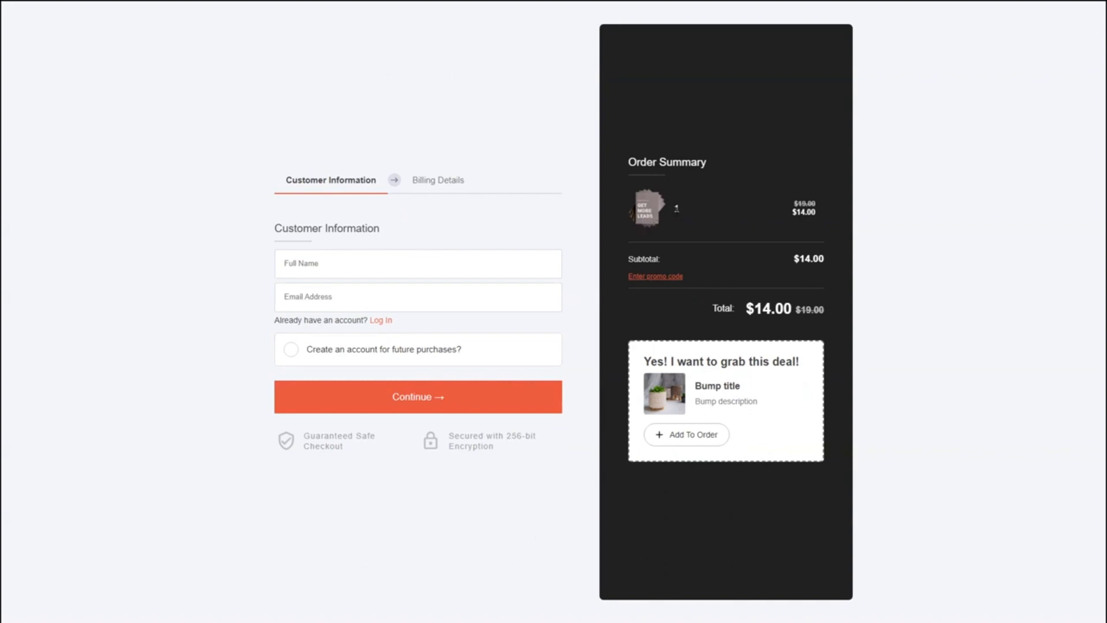
- Fill in the customer's full name and e-mail address at checkout and continue to the billing details
left_click(452, 260)
type("dasdasda")
left_click(301, 296)
type("dsadasda@domain.com")
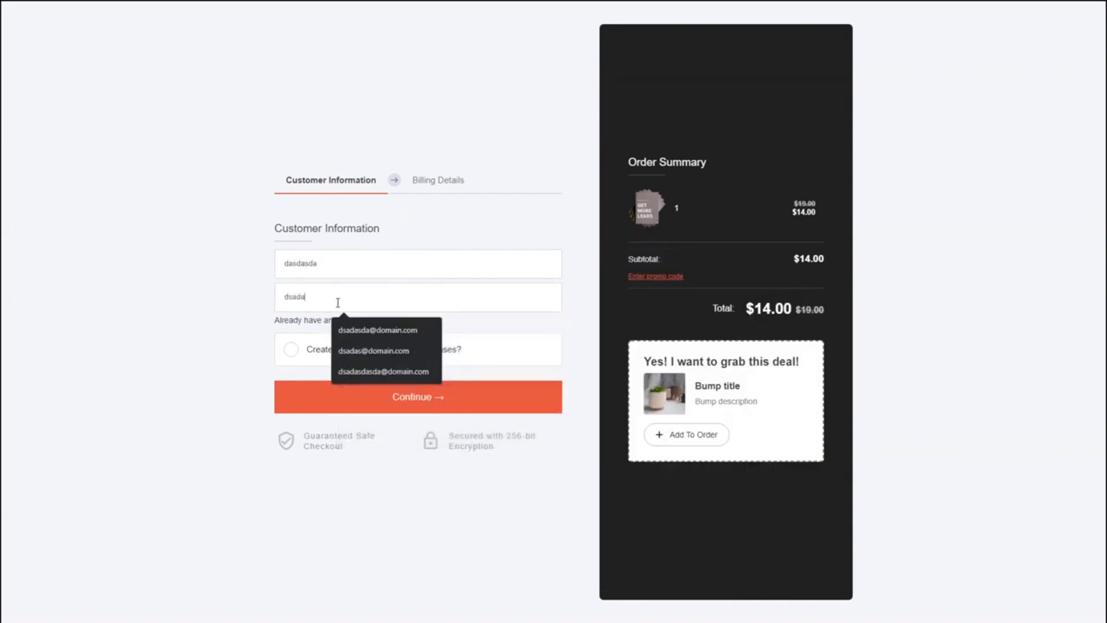
left_click(378, 327)
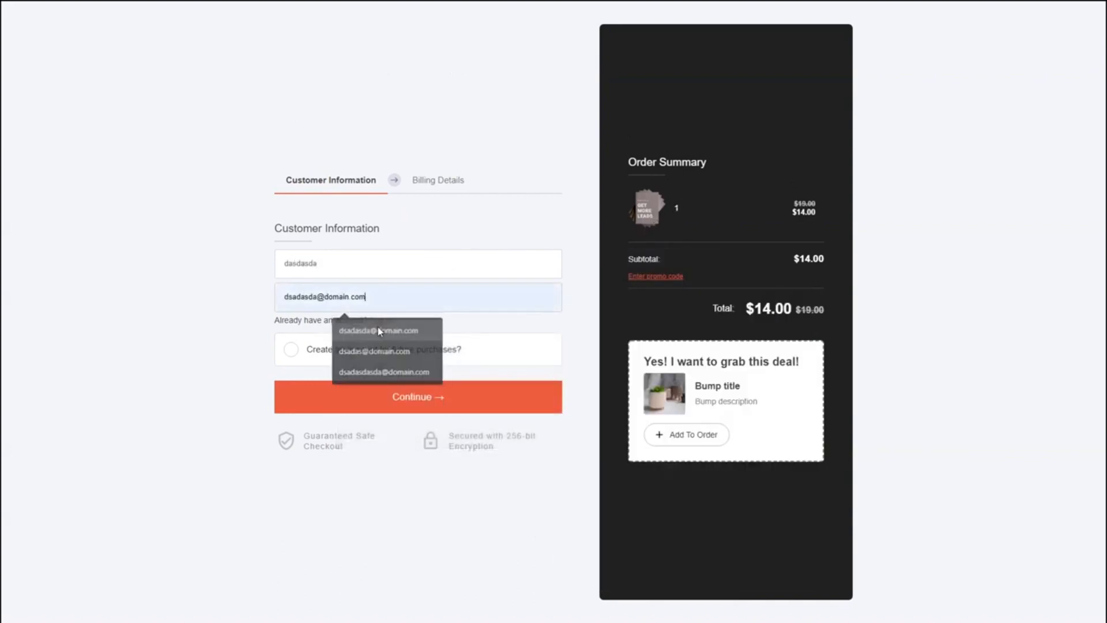
left_click(411, 399)
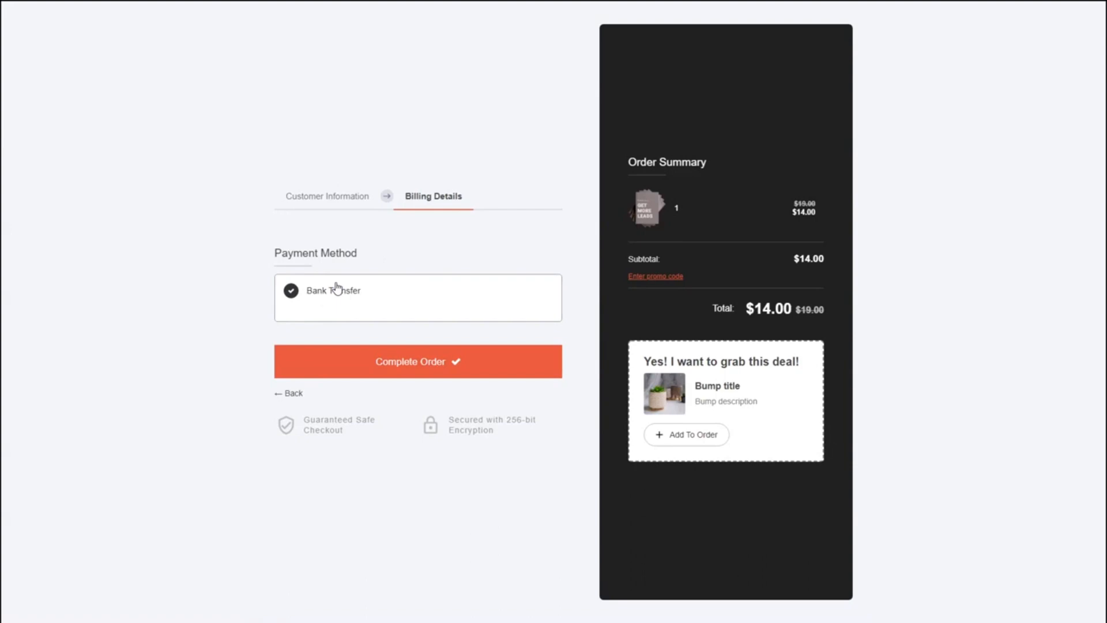
- Test adding and removing the bump offer in the billing details, and complete the order with Bank Transfer
left_click(692, 441)
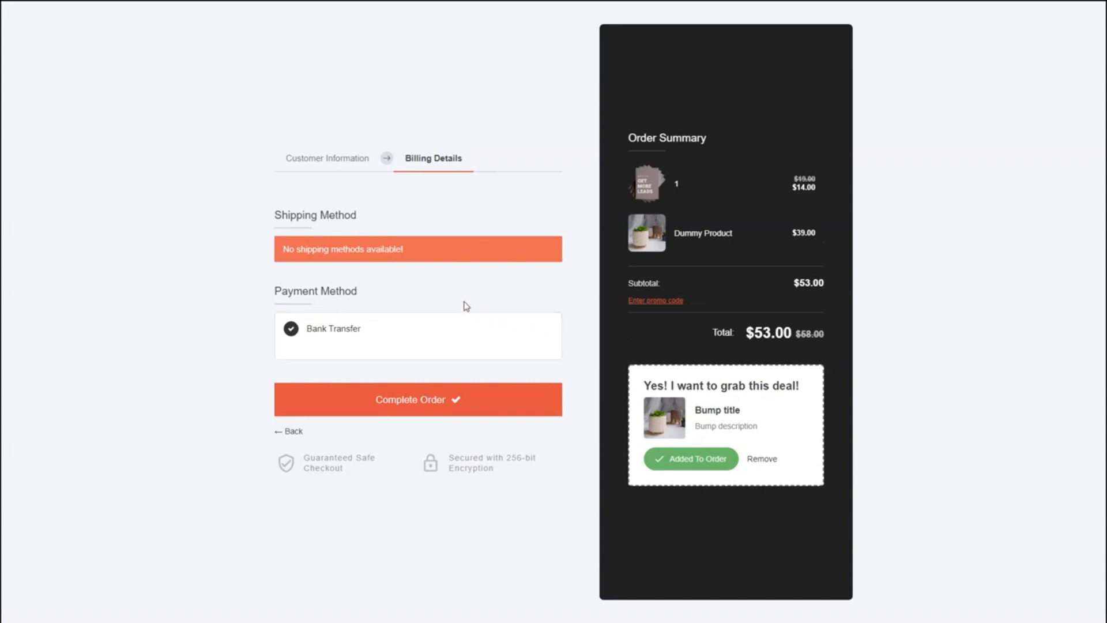
left_click(762, 459)
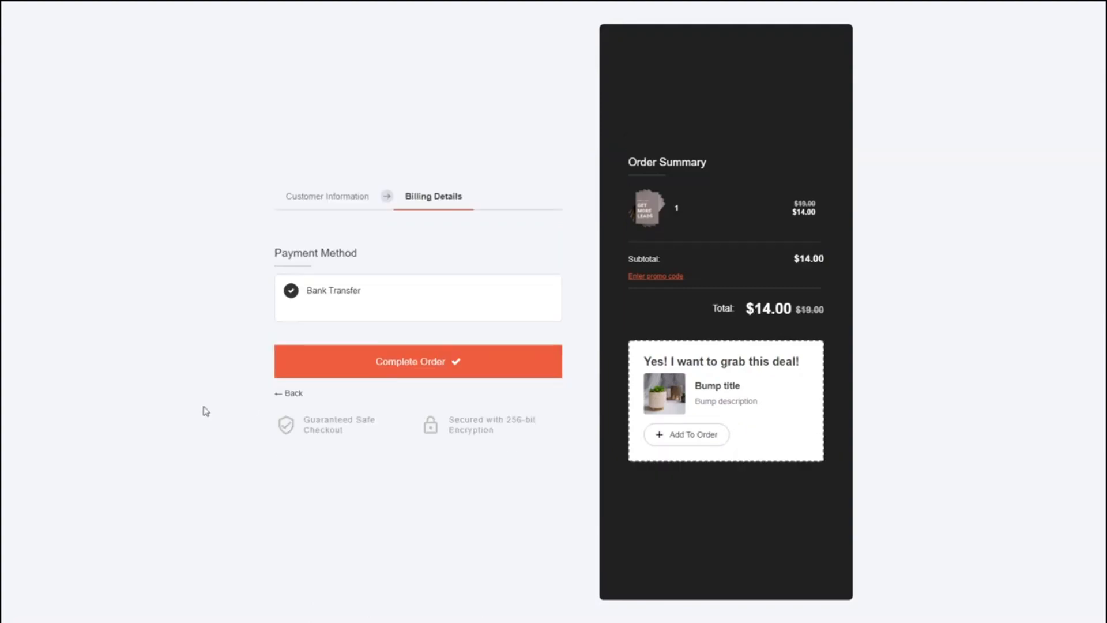
left_click(477, 368)
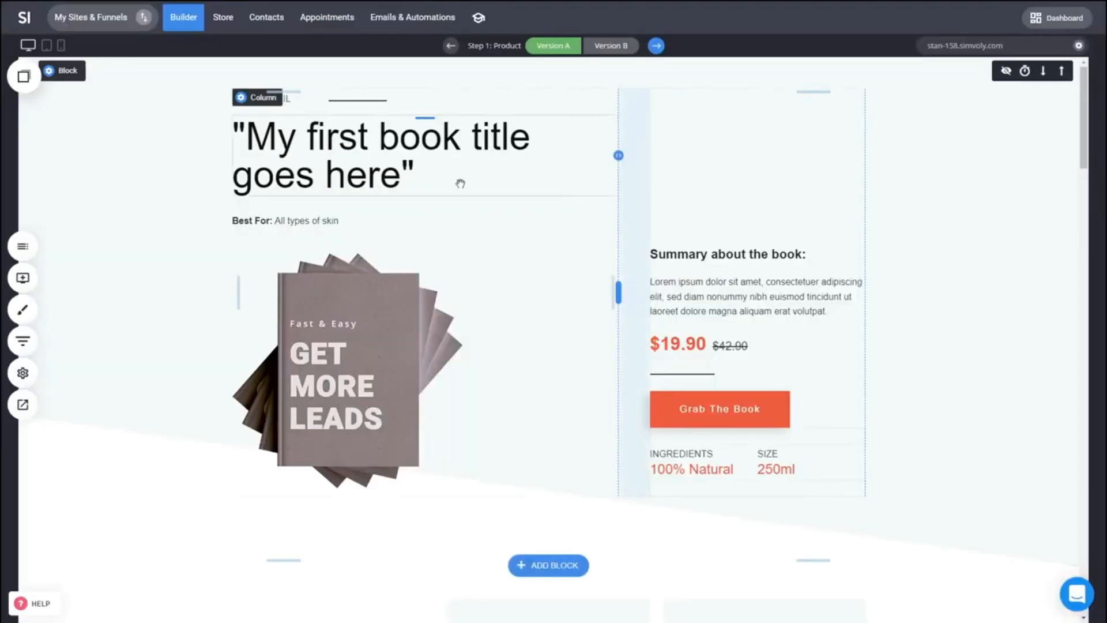
- Examine the funnel's step statistics, including the Checkout conversion details, and its Visitors & Goals chart
left_click(23, 341)
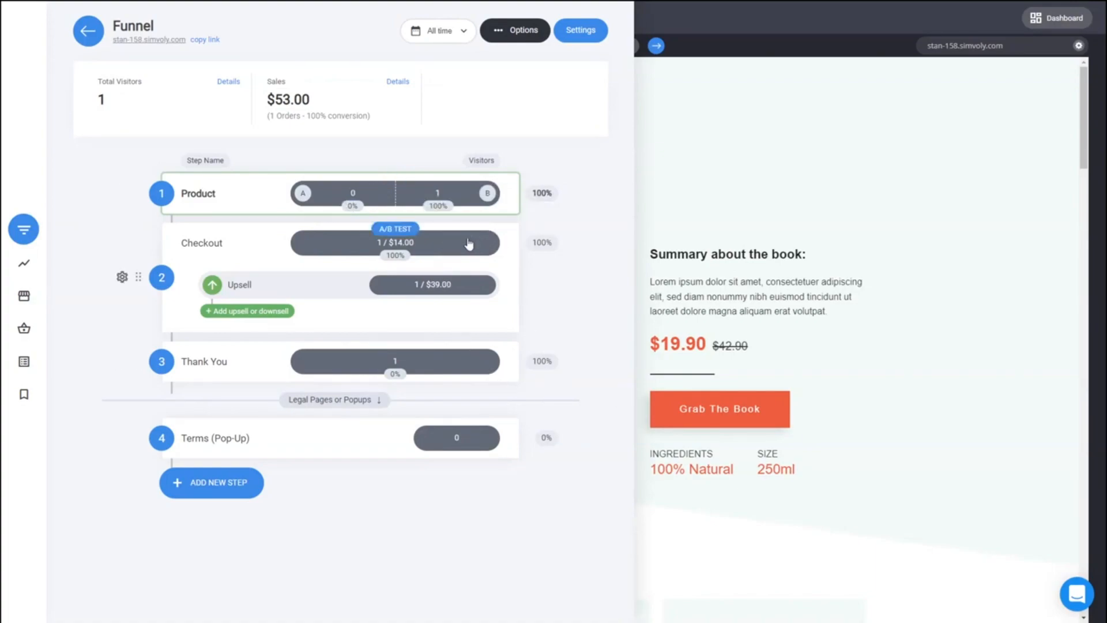
left_click(396, 256)
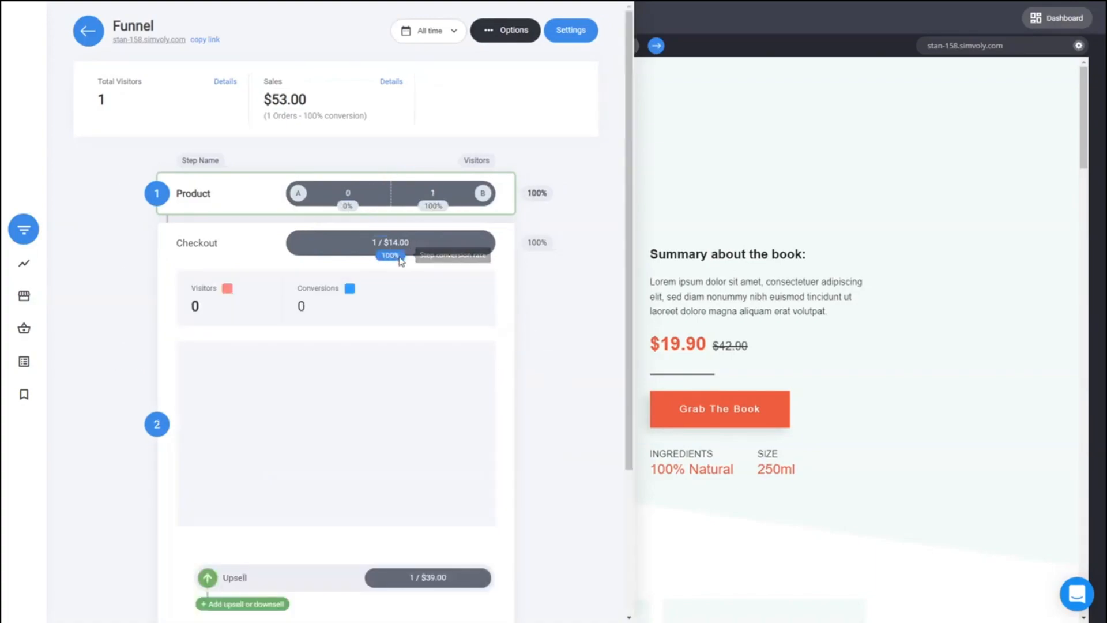
left_click(396, 257)
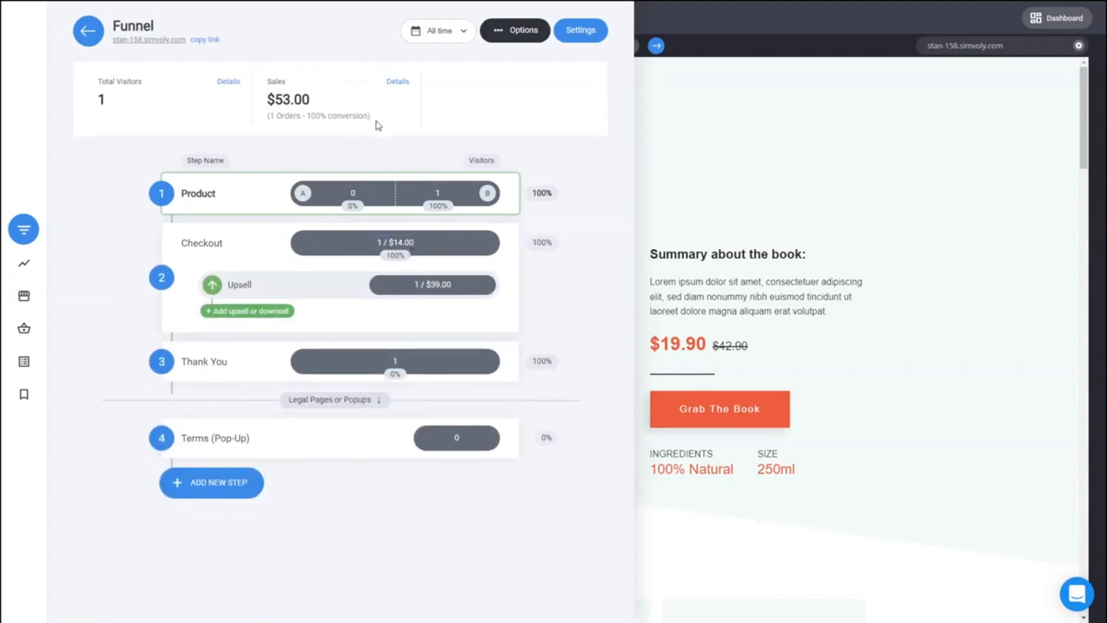
left_click(34, 264)
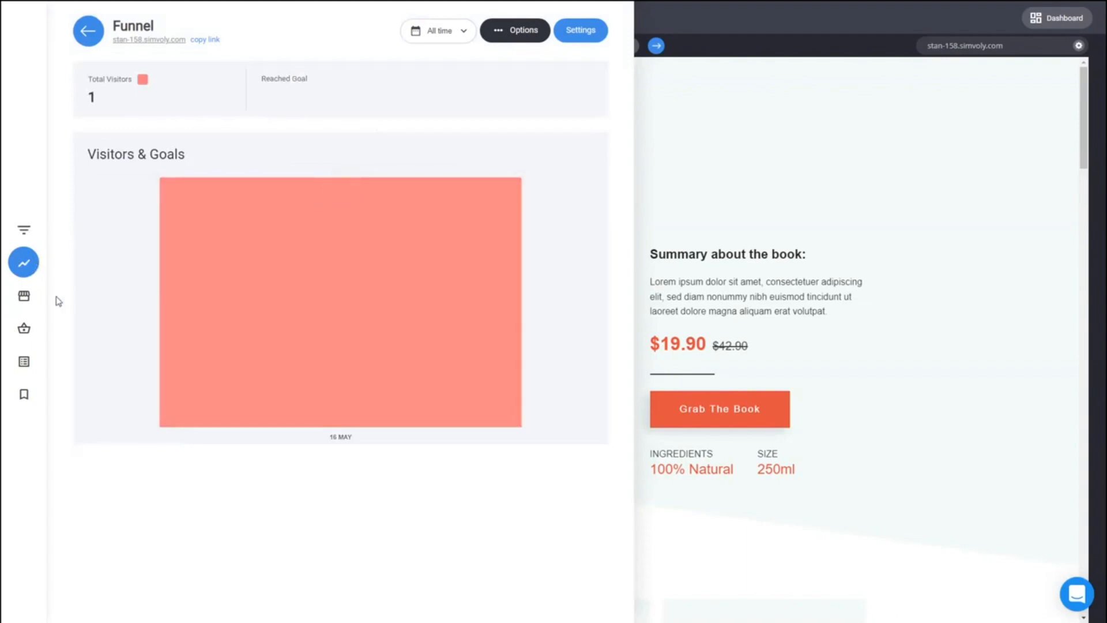
- Examine the funnel's Sales Overview and its Upsells & Downsells statistics
left_click(22, 295)
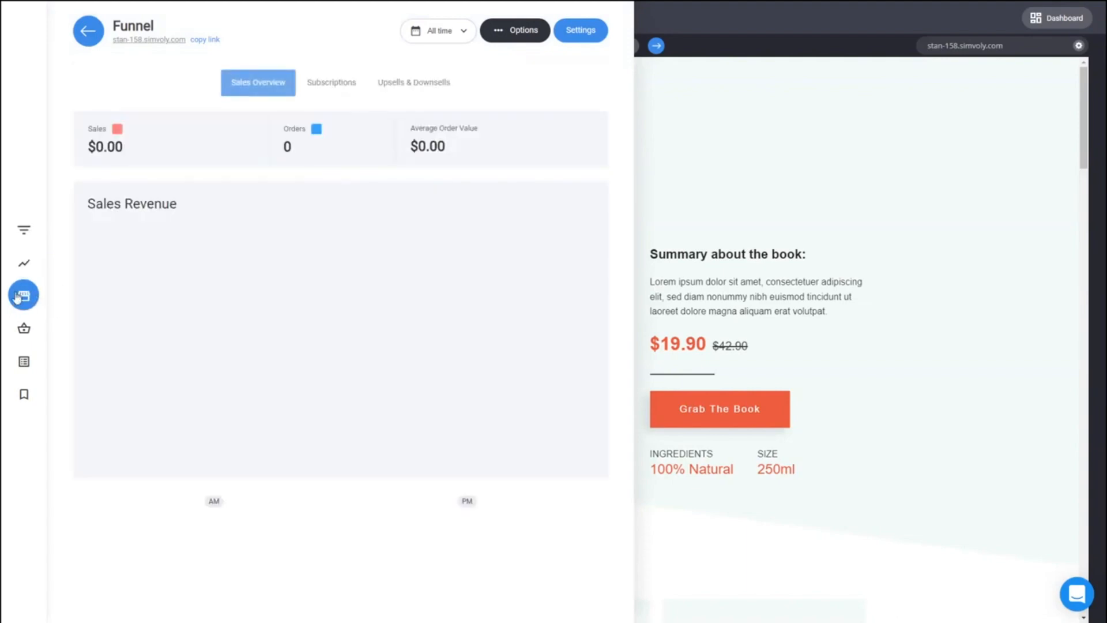
mouse_move(387, 452)
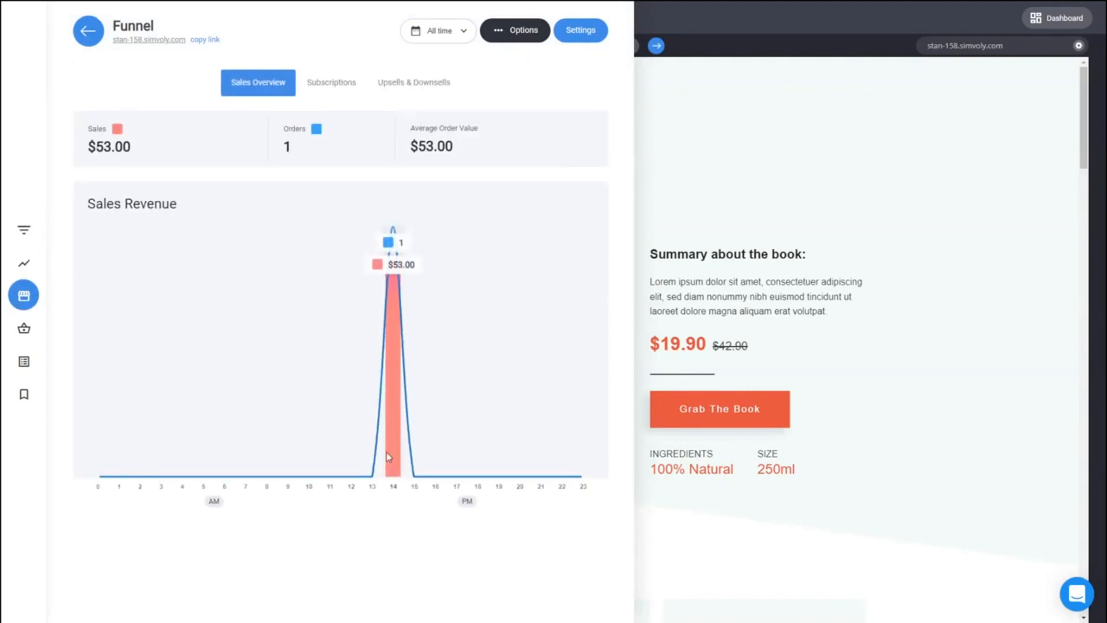
left_click(414, 91)
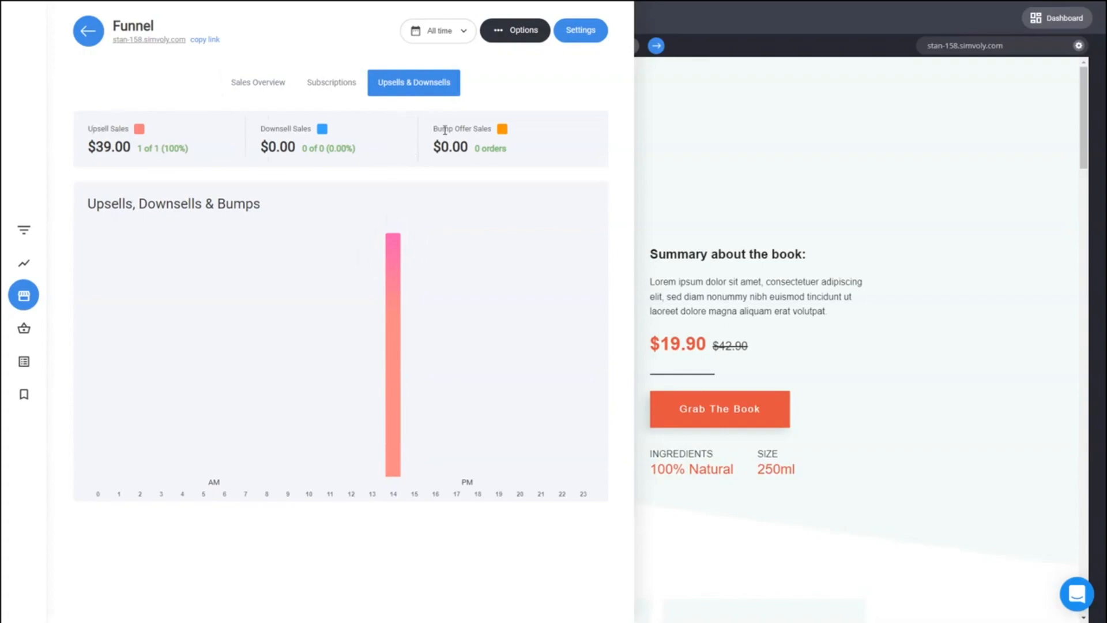
double_click(177, 148)
left_click(218, 152)
- Open the test order's invoice from the funnel's orders to examine its details and products
left_click(24, 328)
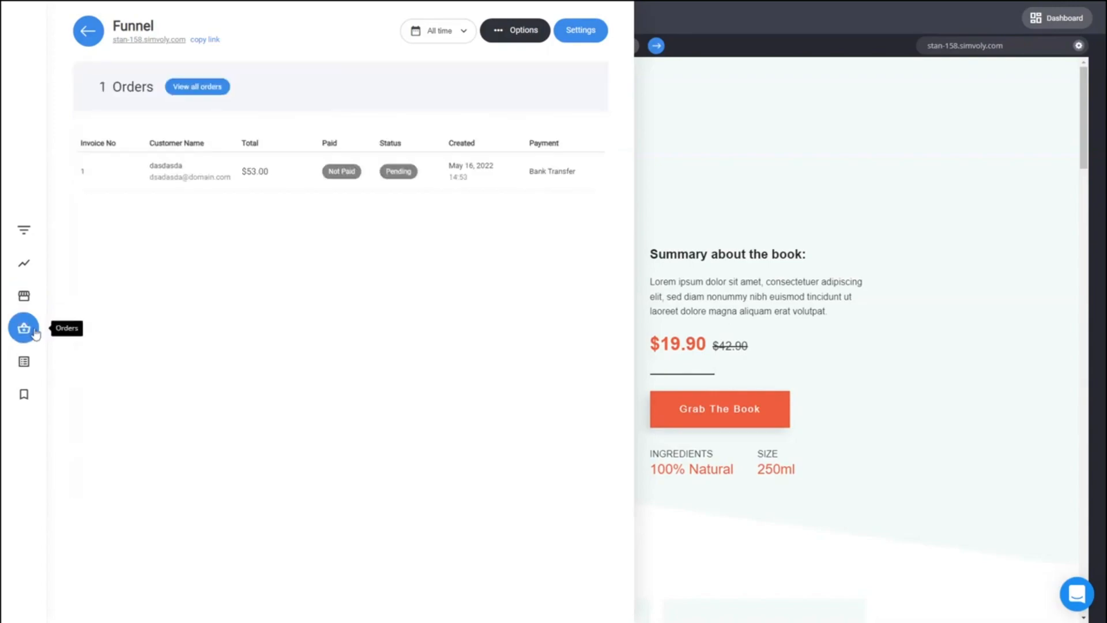
left_click(190, 175)
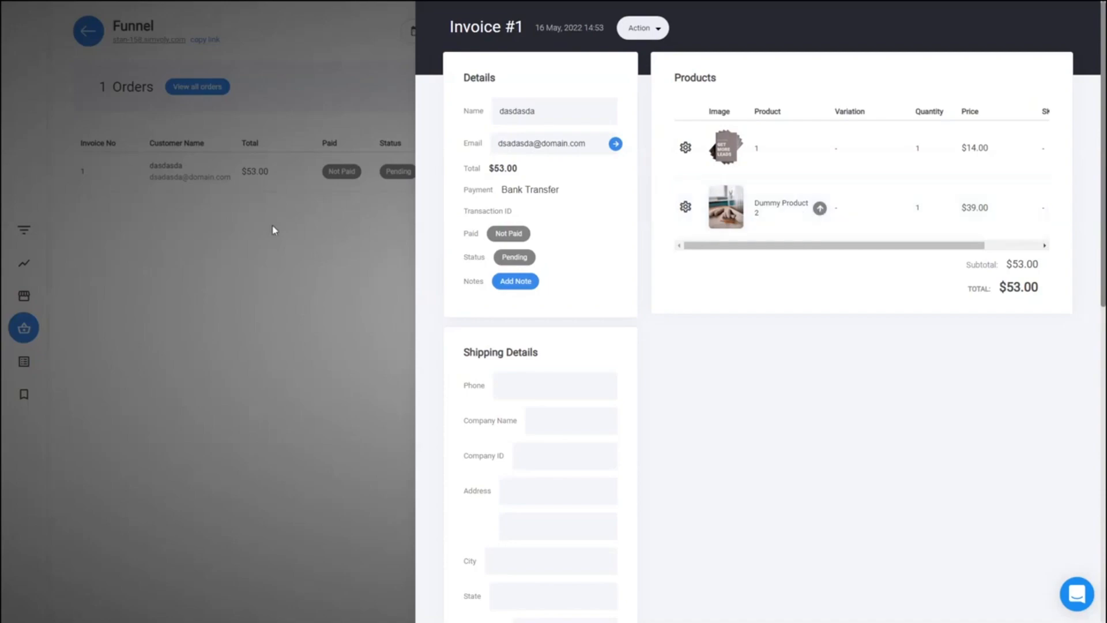
- Close the invoice and examine the funnel's product sales and its Top Performers by users and sources
left_click(204, 264)
left_click(23, 359)
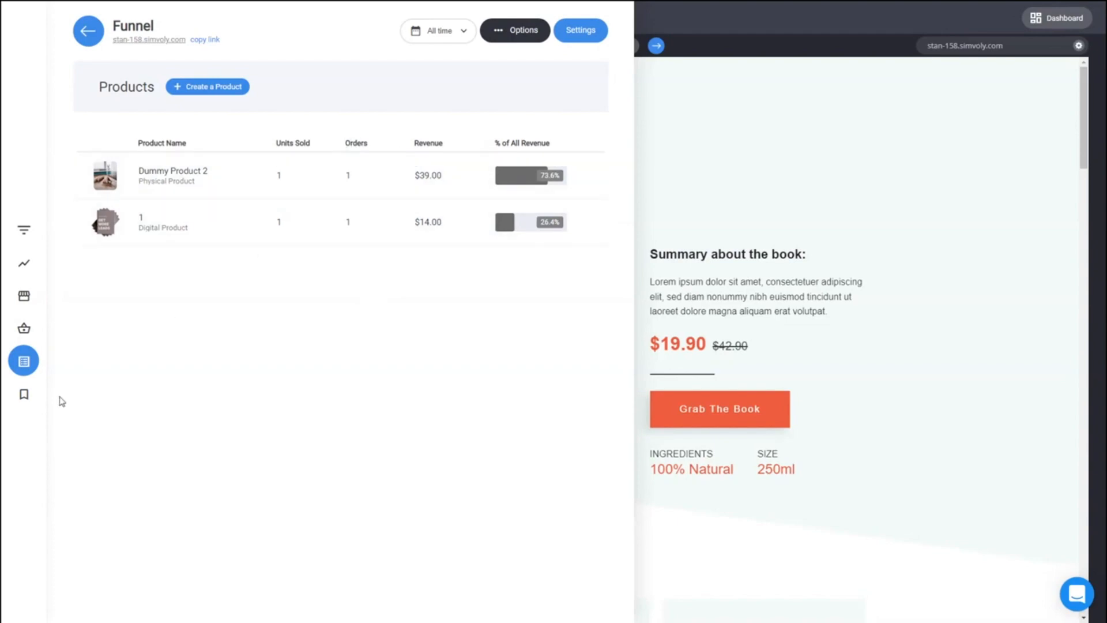
left_click(24, 393)
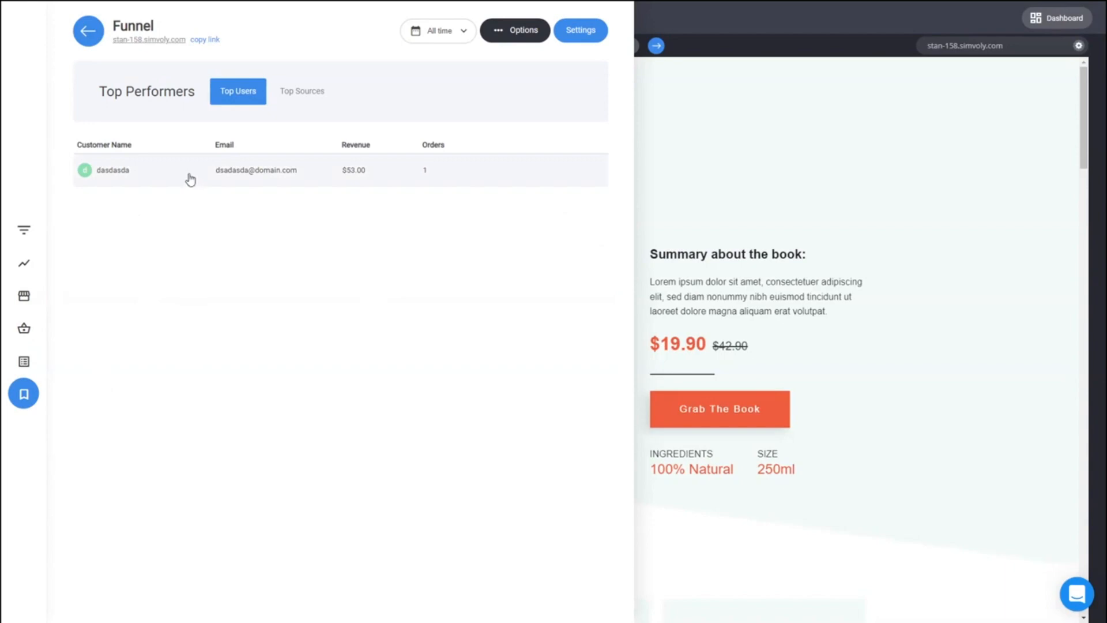
left_click(302, 93)
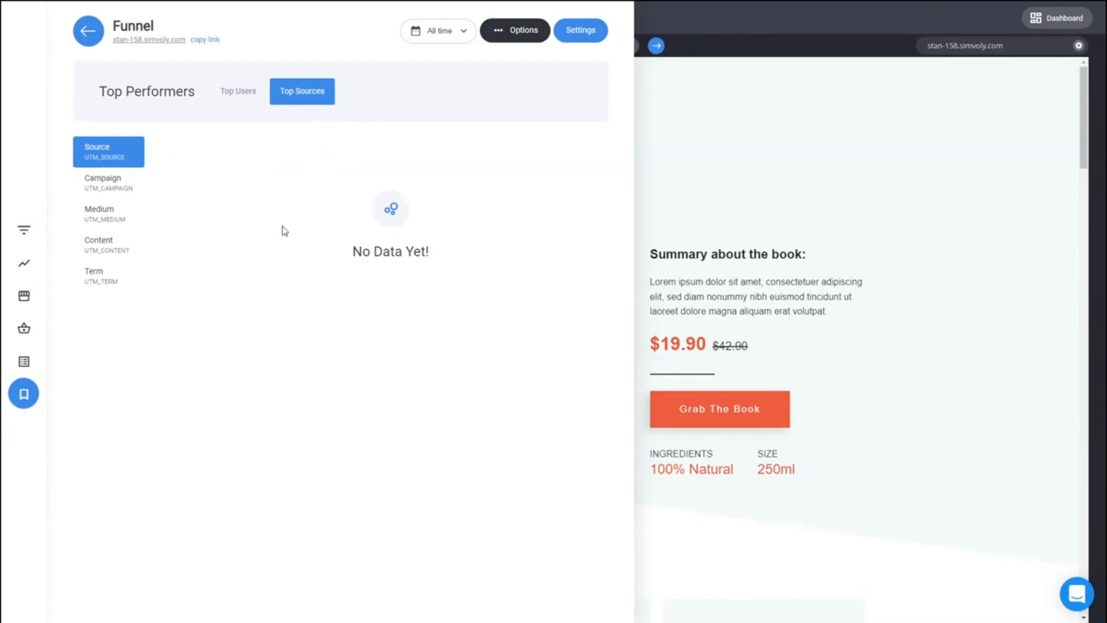
- Review the funnel's general settings and its domain settings, including the option to connect an existing domain
left_click(40, 240)
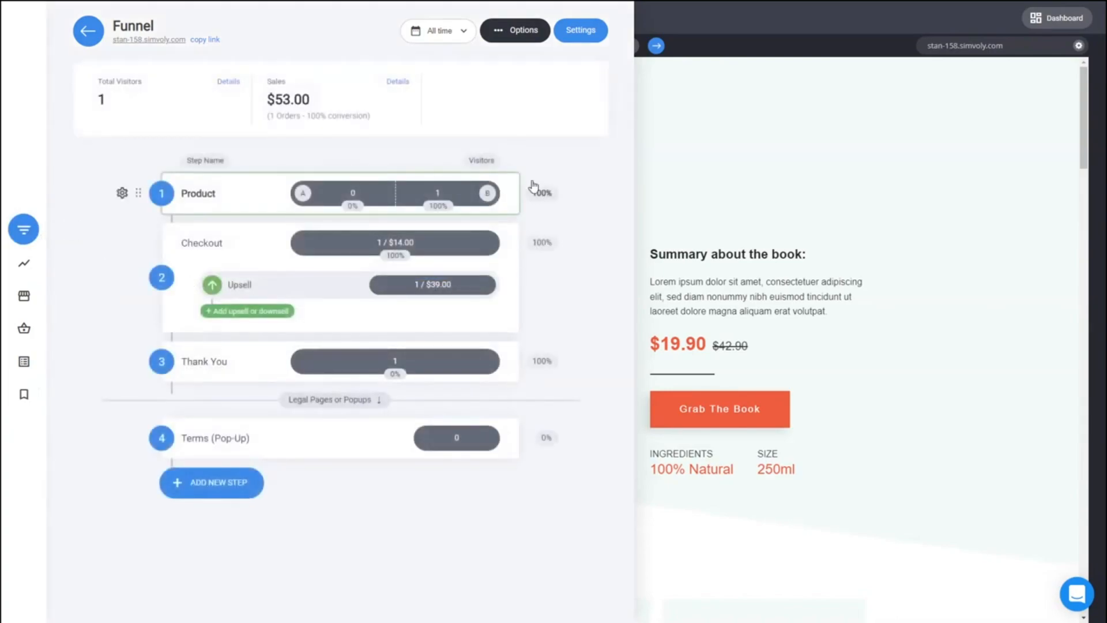
left_click(593, 37)
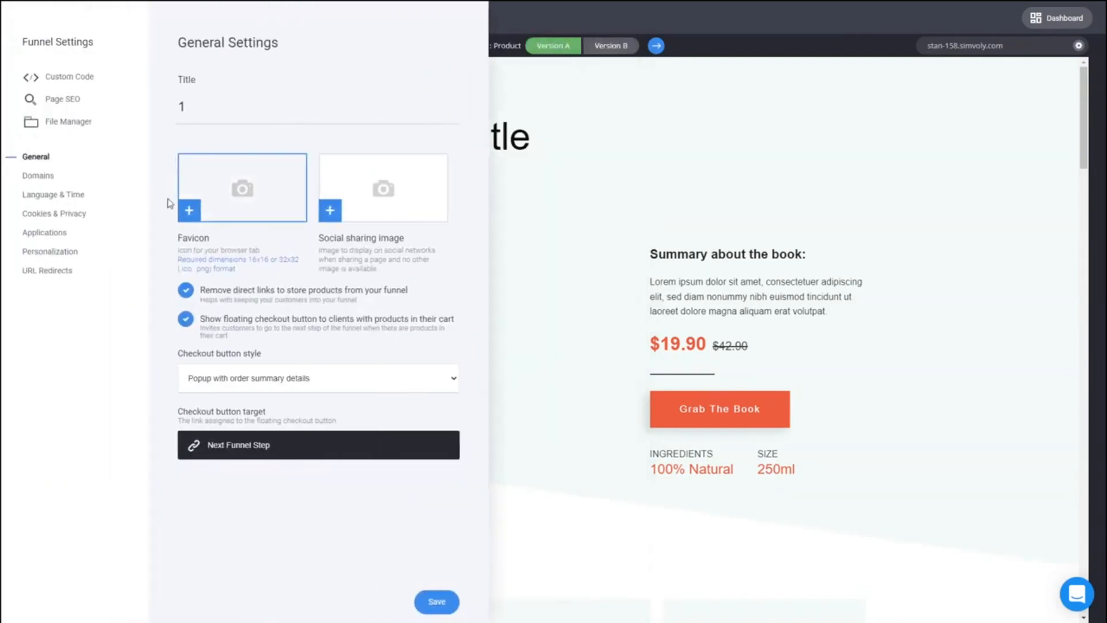
left_click(49, 176)
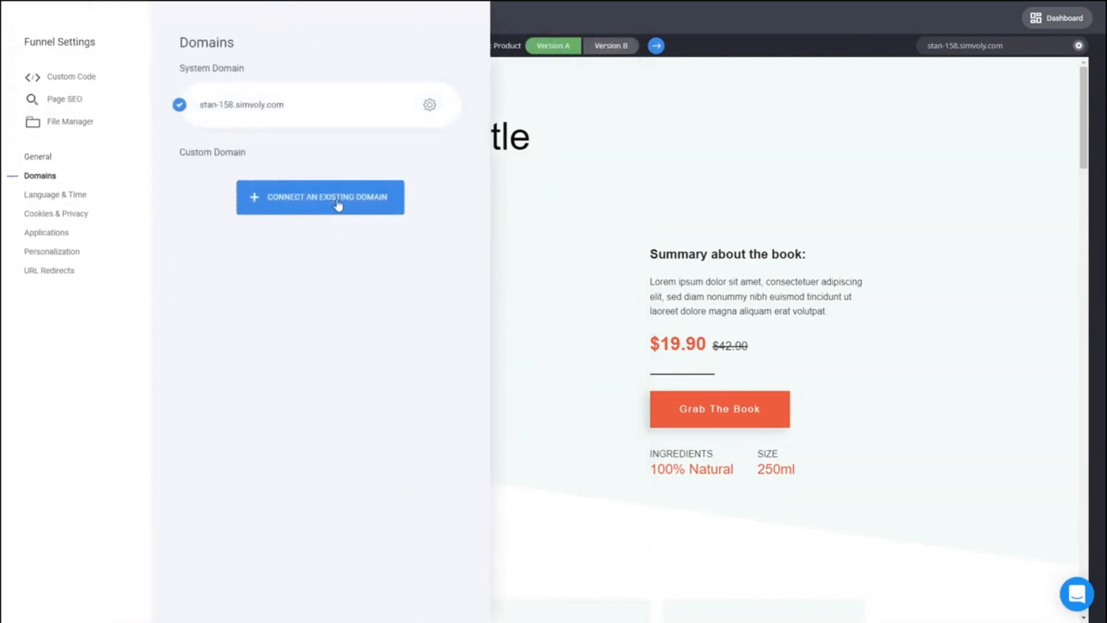
left_click(593, 217)
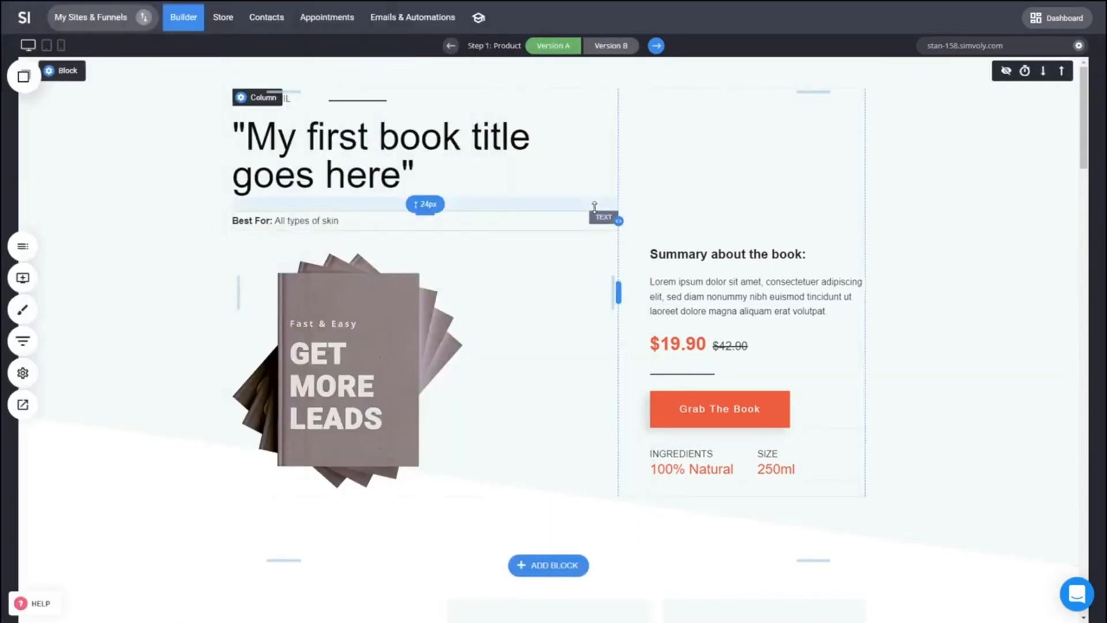
- Examine the store's sales dashboard and its list of all orders
left_click(222, 17)
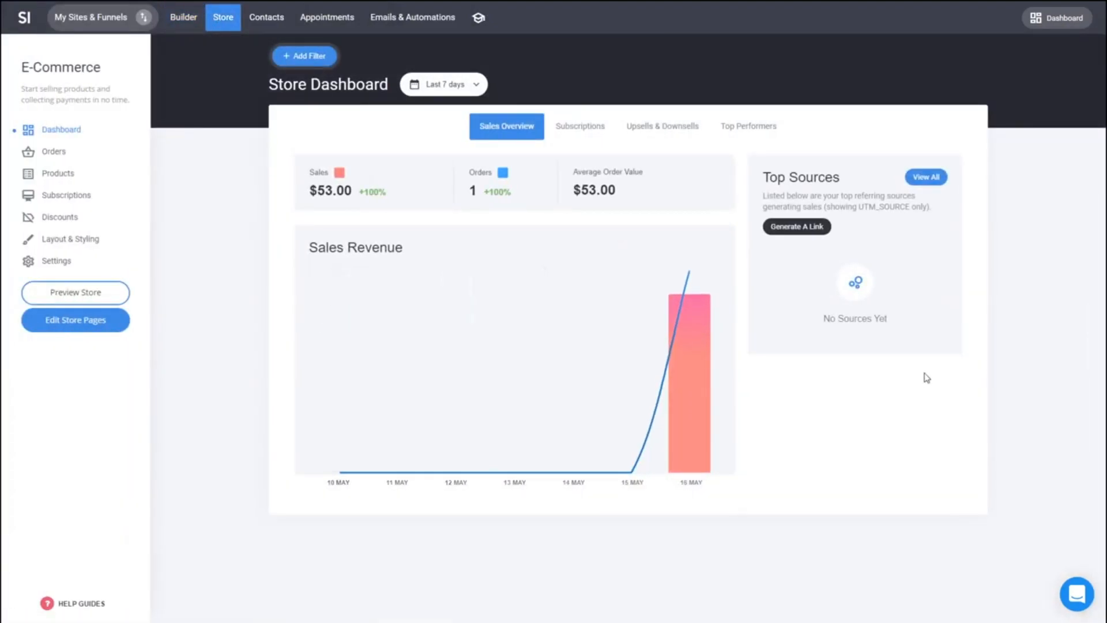
left_click(65, 156)
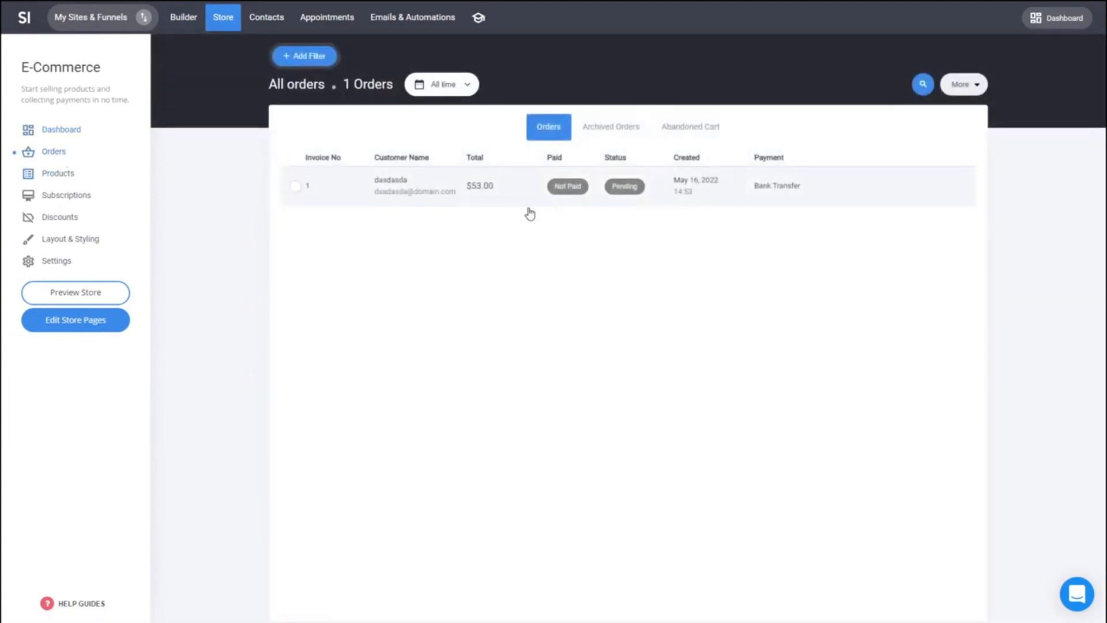
left_click(82, 175)
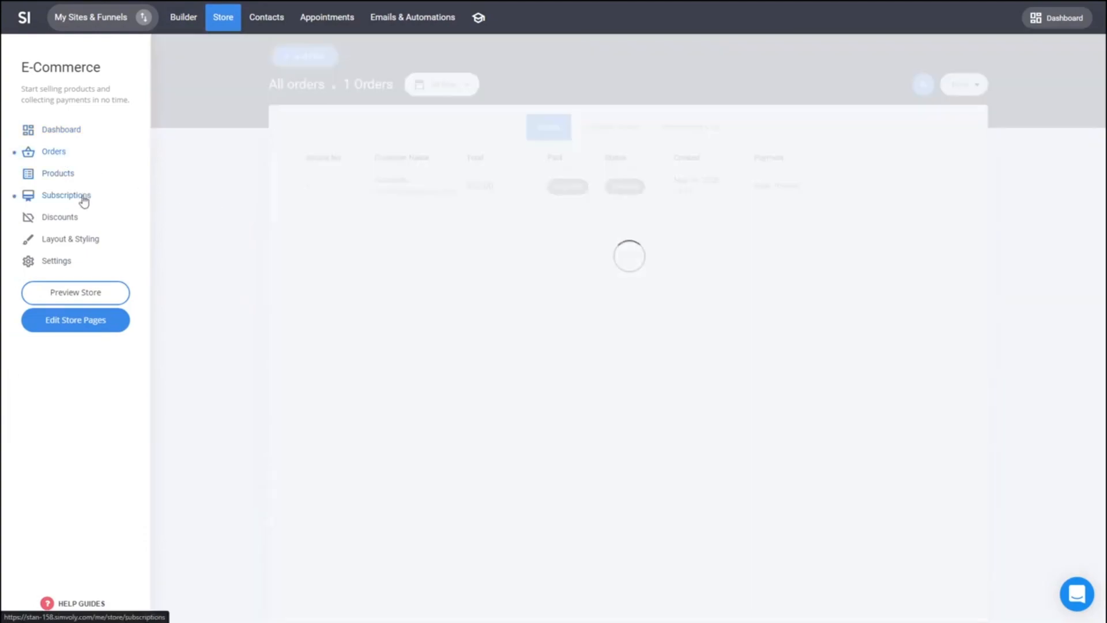
- Examine the store's subscriptions, including their analytics, and its discounts
left_click(85, 199)
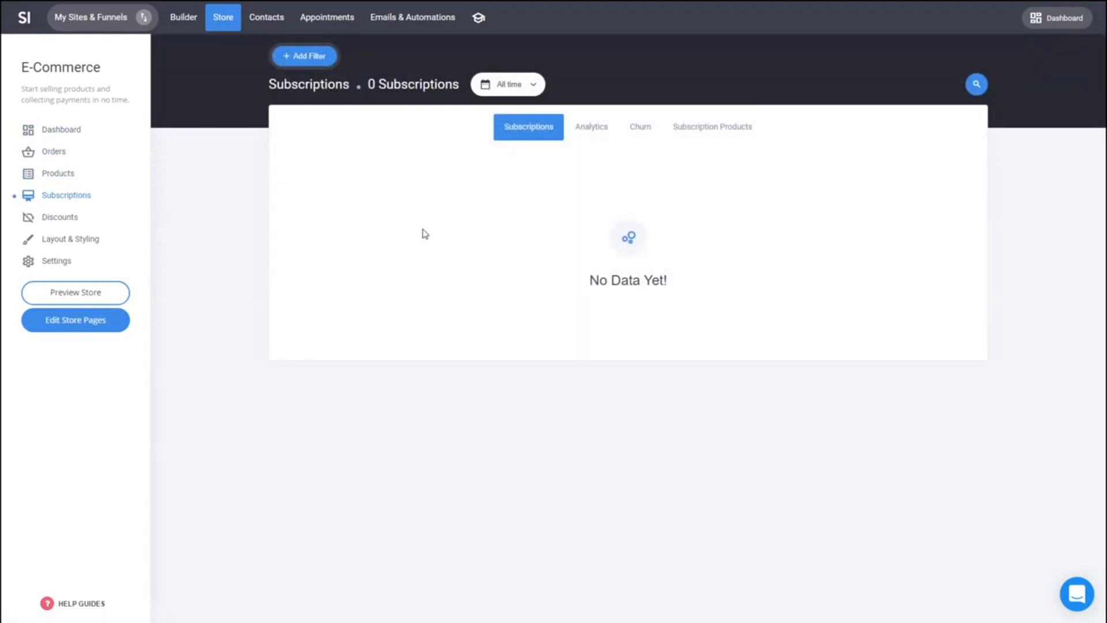
left_click(594, 134)
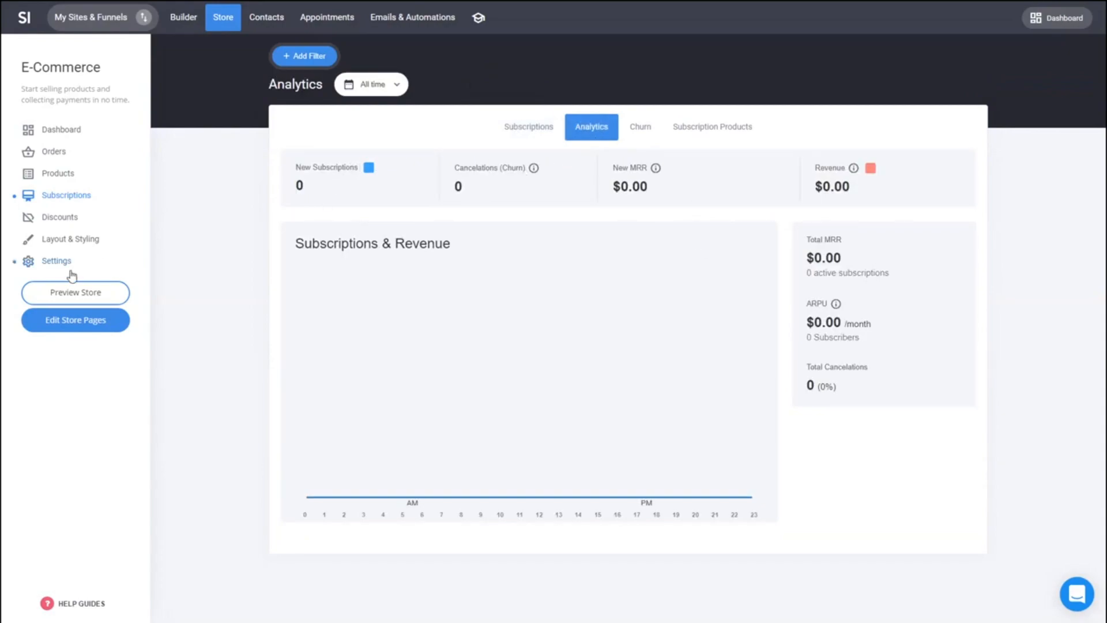
left_click(62, 226)
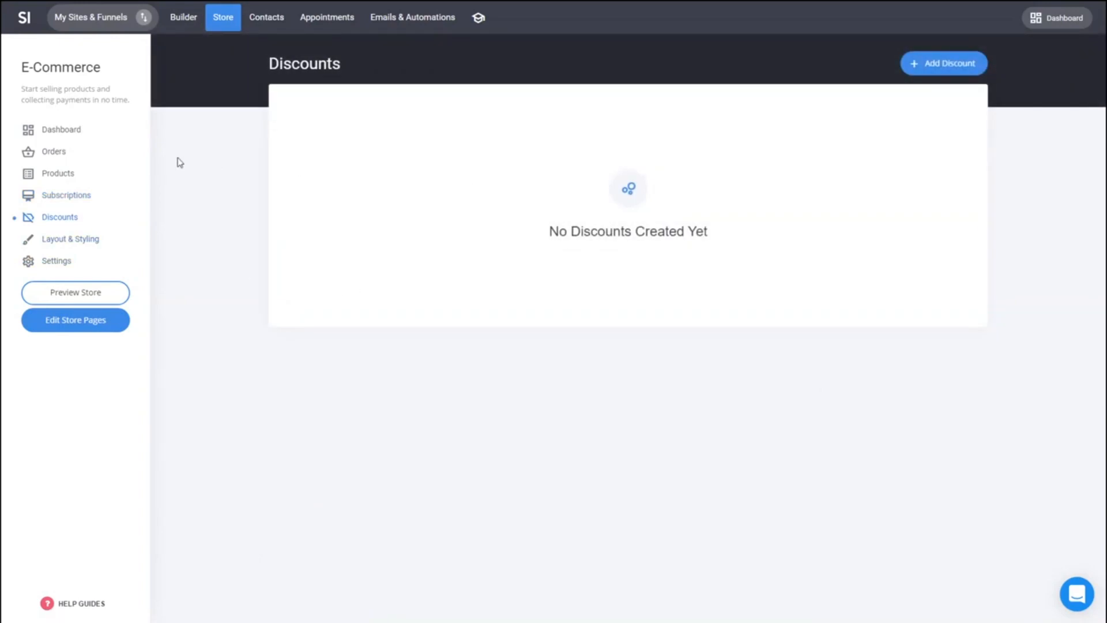
- Return to the page builder and review the funnel's steps overview
left_click(193, 19)
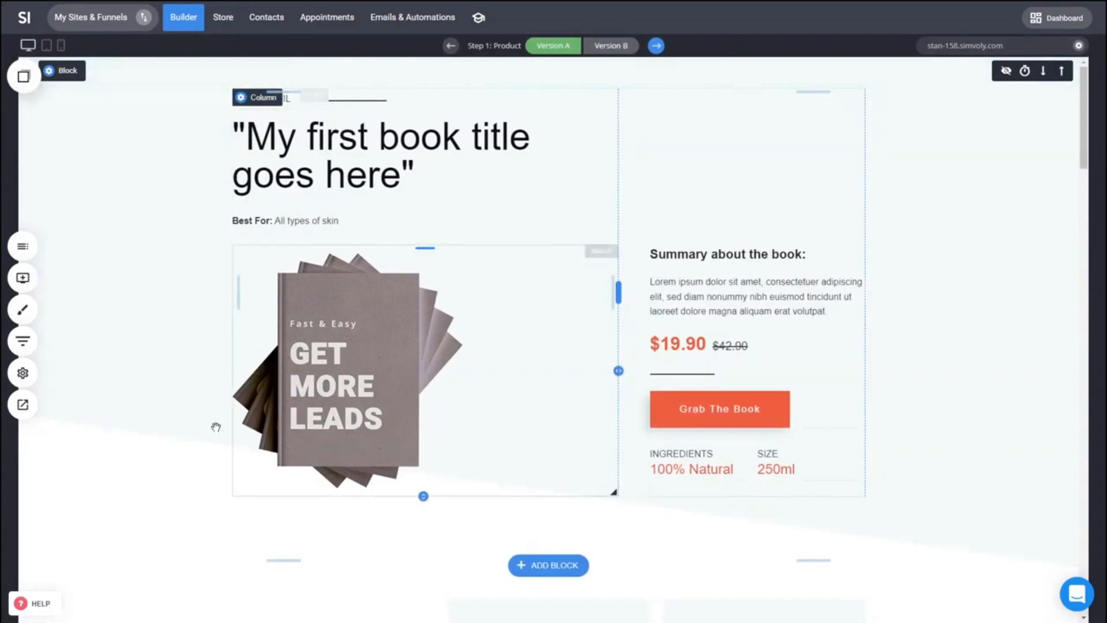
left_click(23, 341)
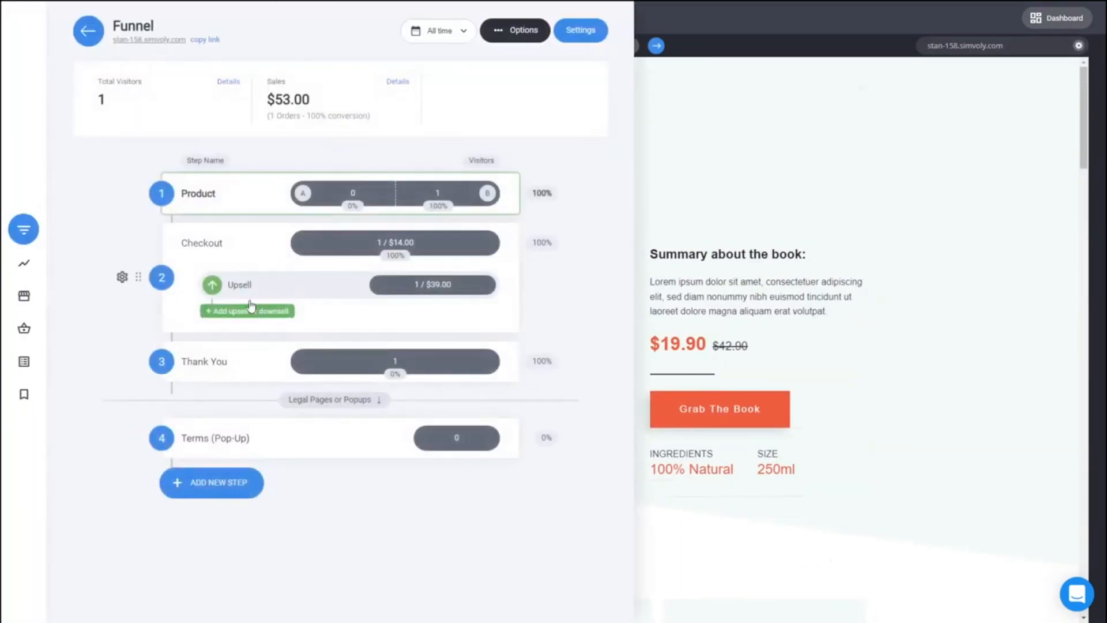
left_click(767, 258)
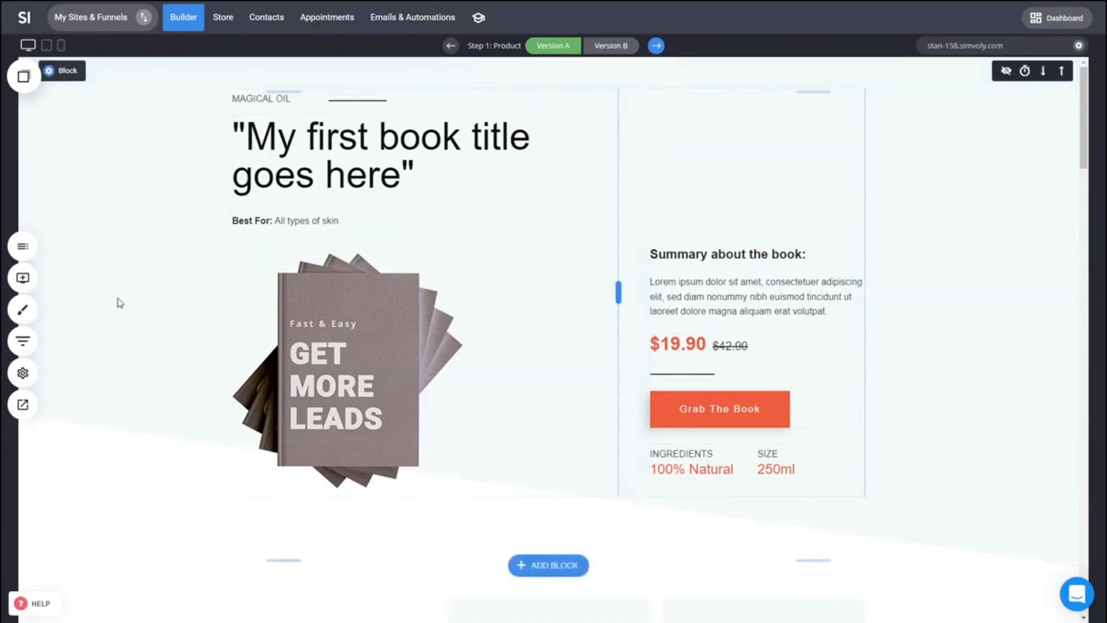
left_click(22, 341)
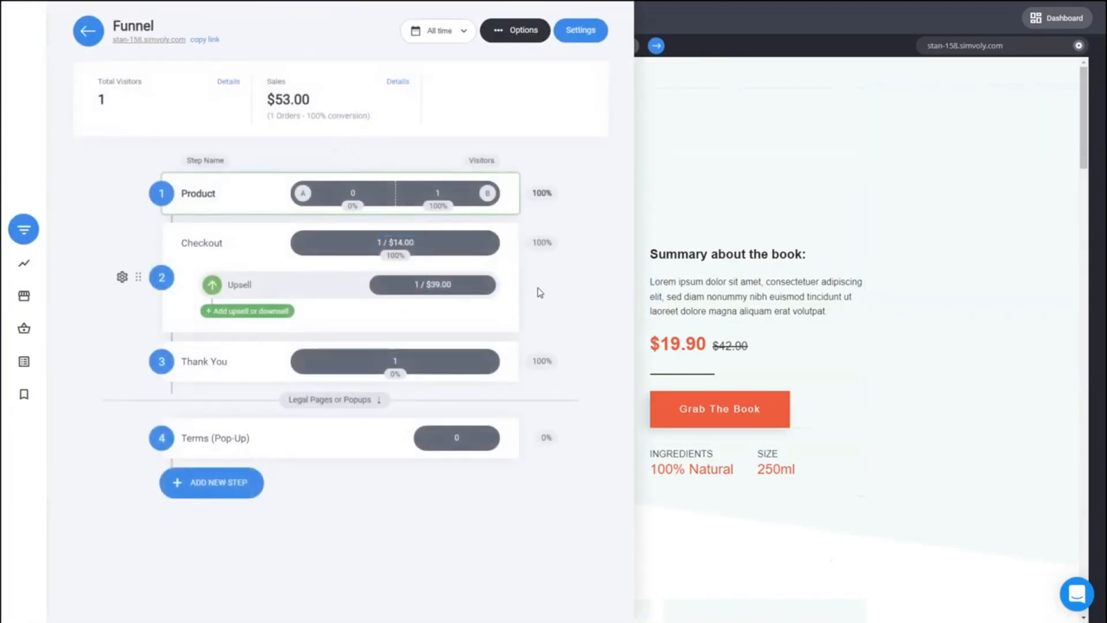